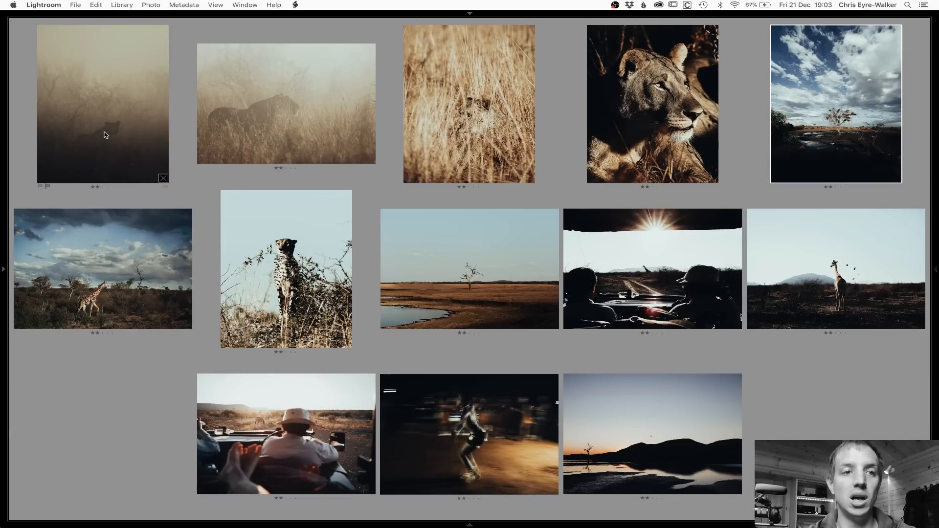
# Step: Open the dark misty lioness silhouette photo for developing and show the filmstrip
pyautogui.click(103, 131)
pyautogui.doubleClick(102, 131)
pyautogui.press('d')
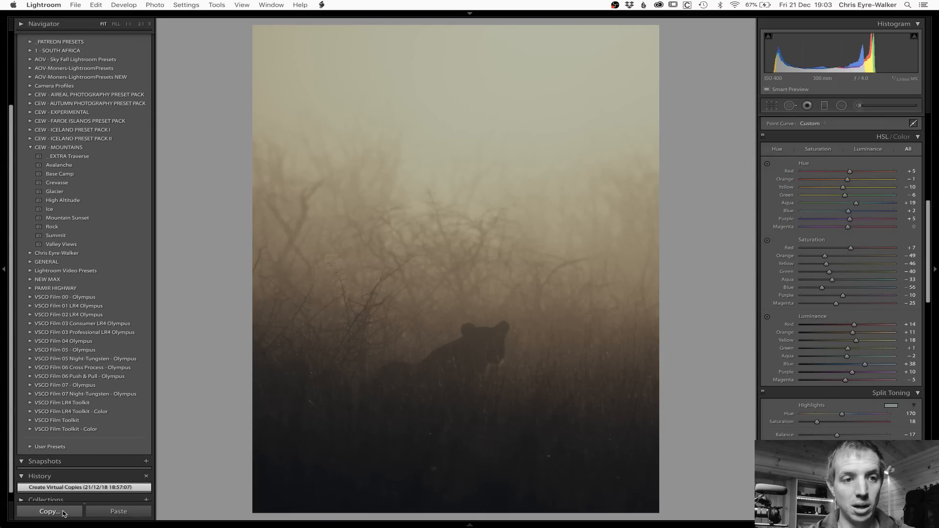
pyautogui.click(469, 525)
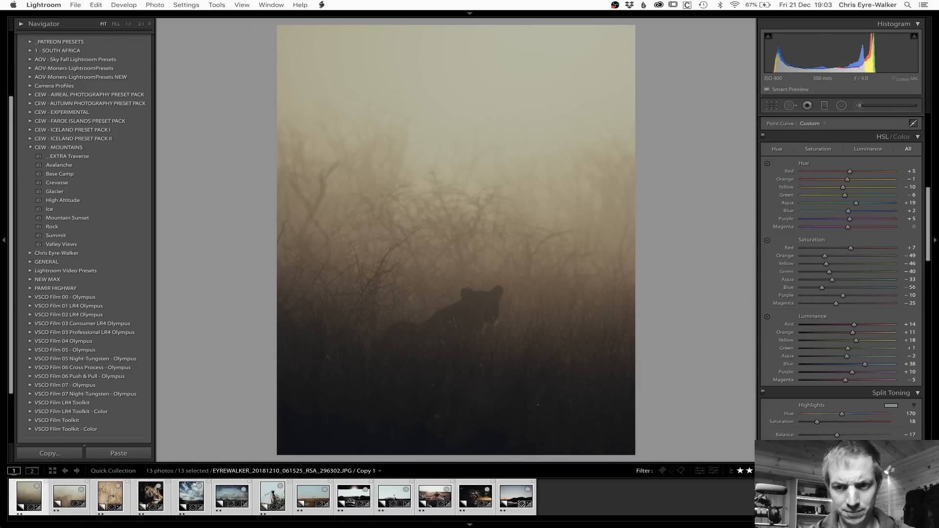
# Step: Reset the misty lioness photo's develop settings and select only that photo in the filmstrip
pyautogui.click(882, 454)
pyautogui.keyDown('super'); pyautogui.click(26, 495); pyautogui.keyUp('super')
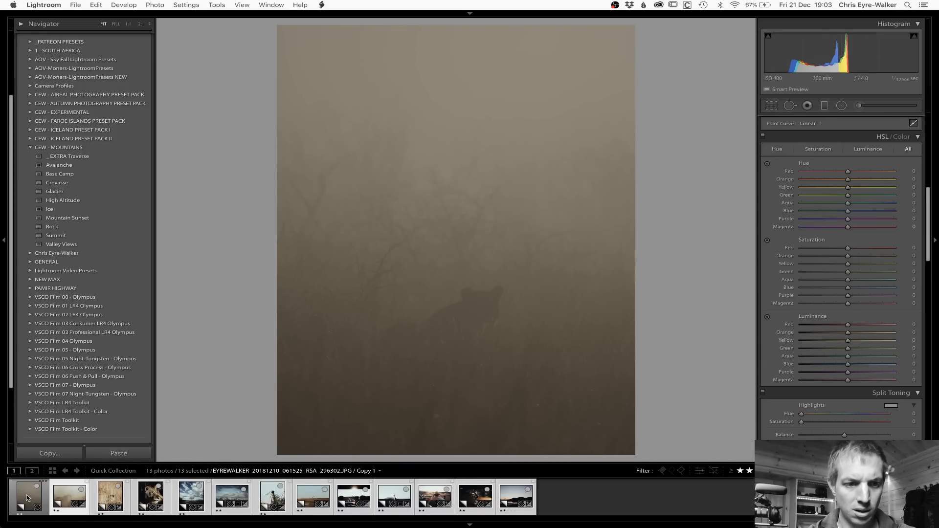
pyautogui.click(27, 498)
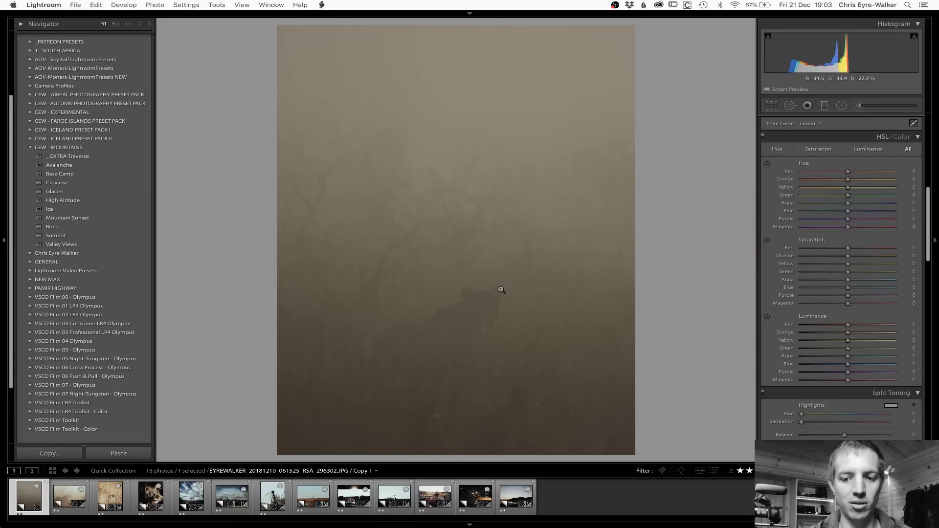
# Step: Compare the reset photo with its Before version and preview the Rock preset on it
pyautogui.press('\\')
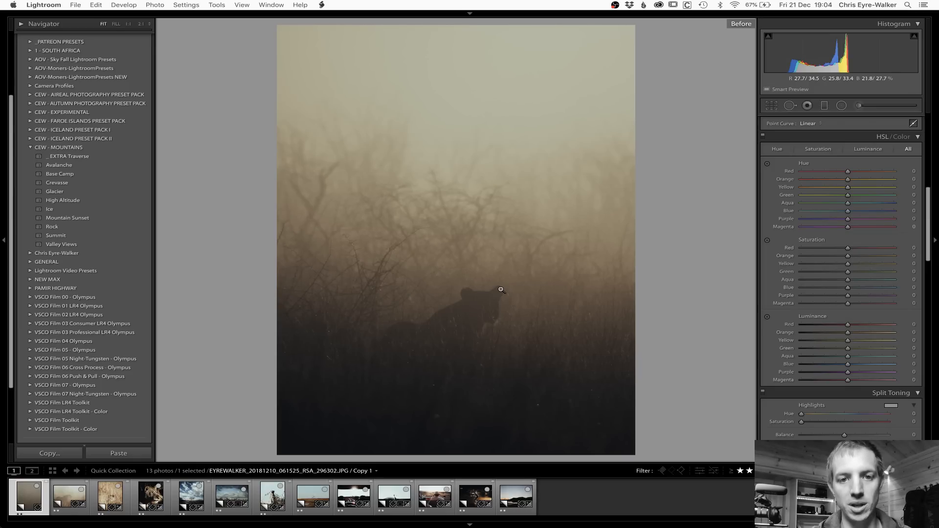
pyautogui.press('\\')
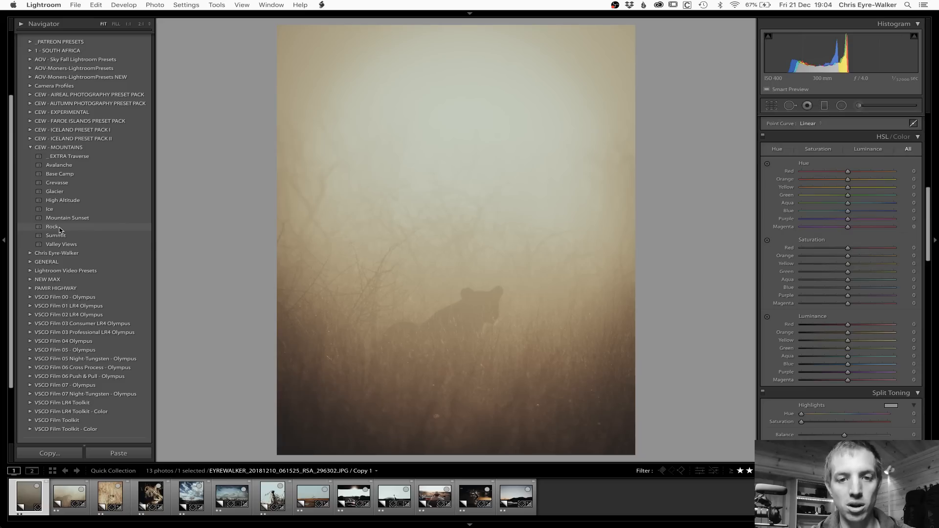
pyautogui.press('\\')
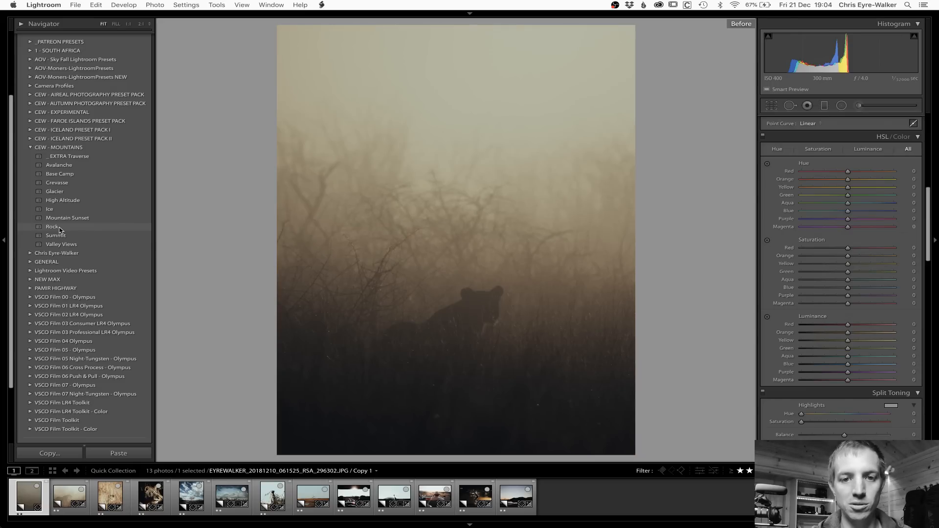
# Step: Apply the Rock preset from CEW - MOUNTAINS and reset the post-crop vignetting amount to 0
pyautogui.click(60, 228)
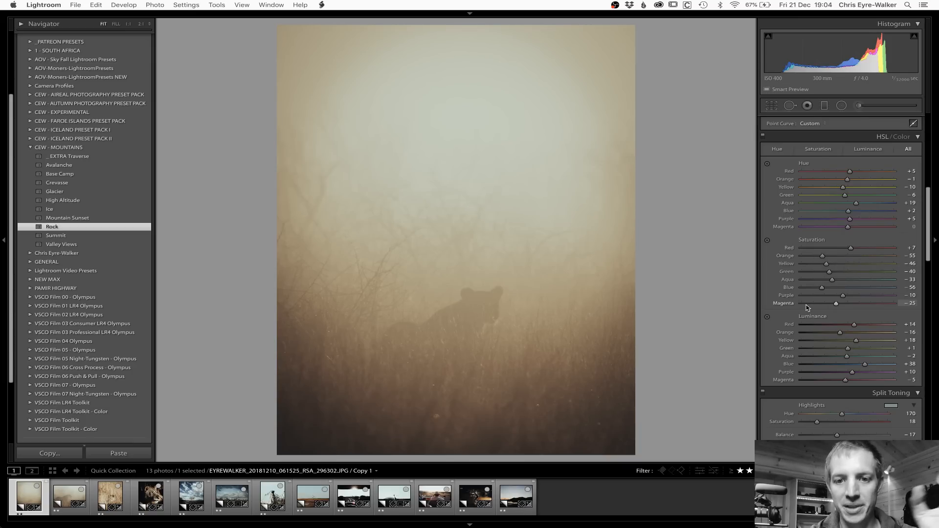
pyautogui.scroll(-15, 822, 279)
pyautogui.scroll(-10, 807, 308)
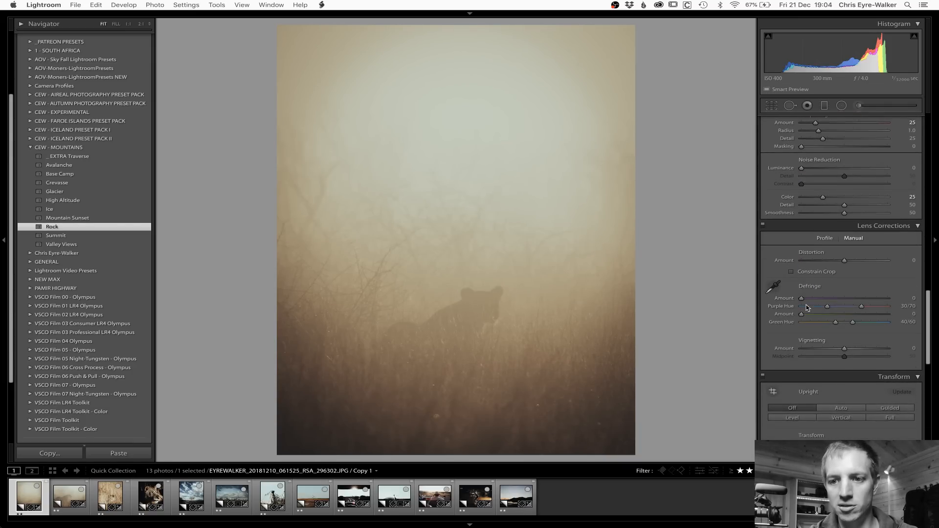
pyautogui.scroll(-2, 807, 307)
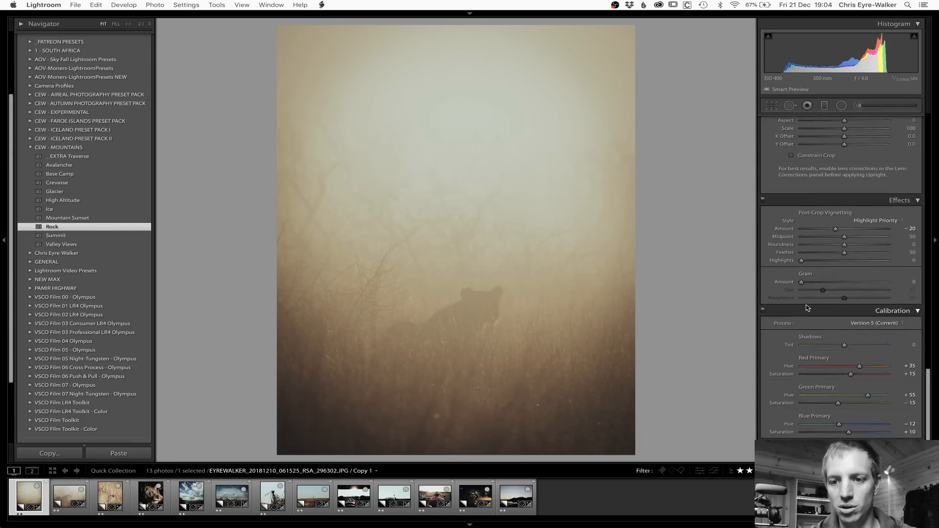
pyautogui.doubleClick(836, 230)
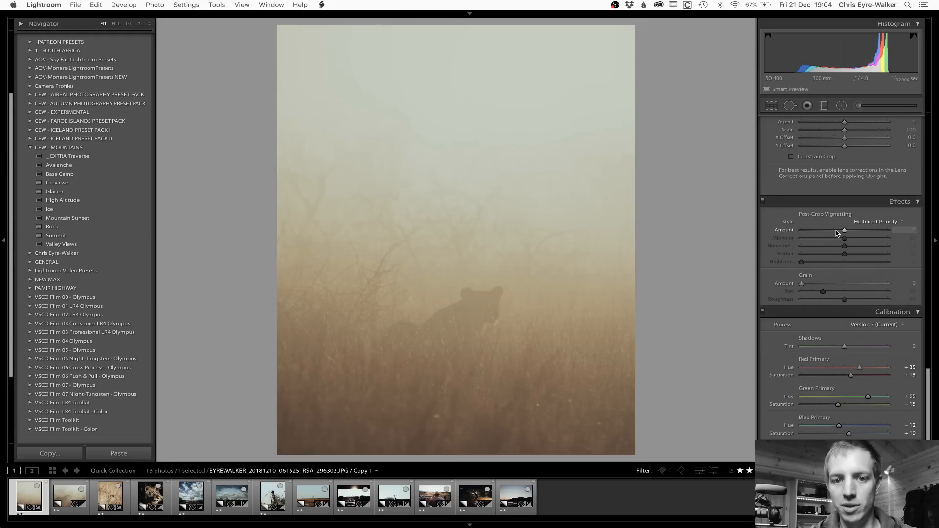
# Step: Set the photo's basic Blacks to +26 and Clarity to +10
pyautogui.scroll(20, 837, 233)
pyautogui.scroll(15, 837, 233)
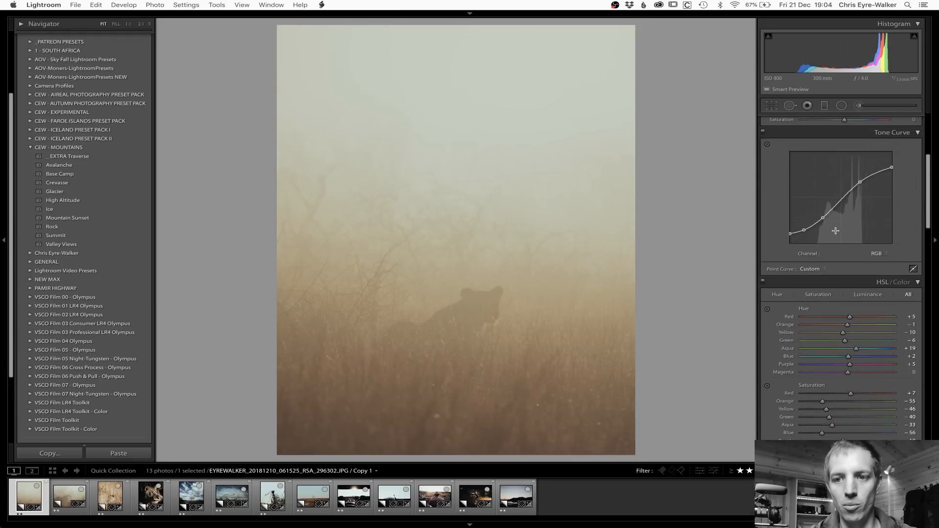
pyautogui.scroll(1, 836, 233)
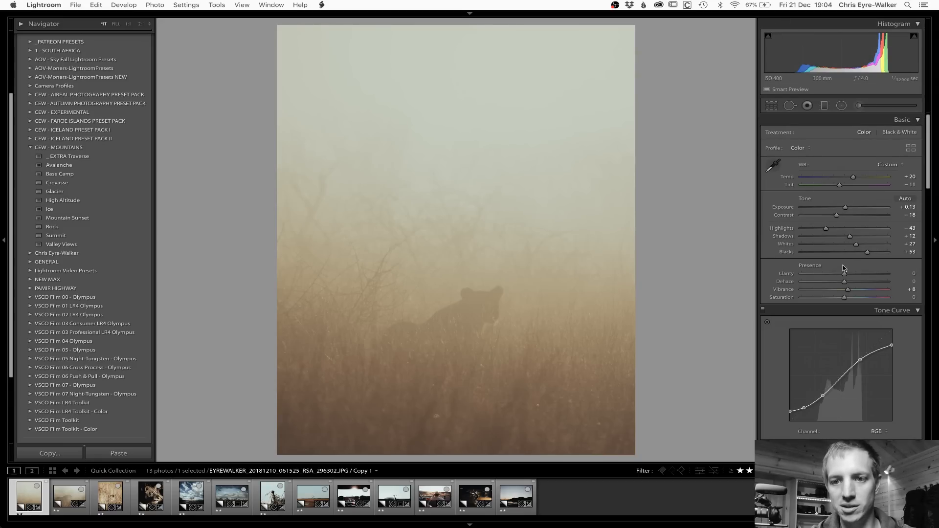
pyautogui.moveTo(867, 254); pyautogui.dragTo(849, 275)
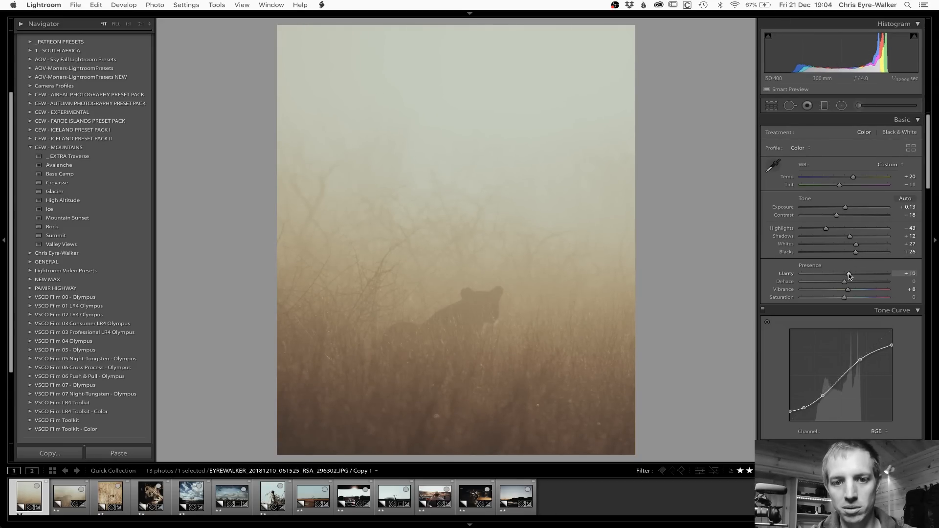
# Step: Add a horizontal graduated filter with -0.85 exposure over the lower grass, fading out just above the lioness
pyautogui.click(824, 105)
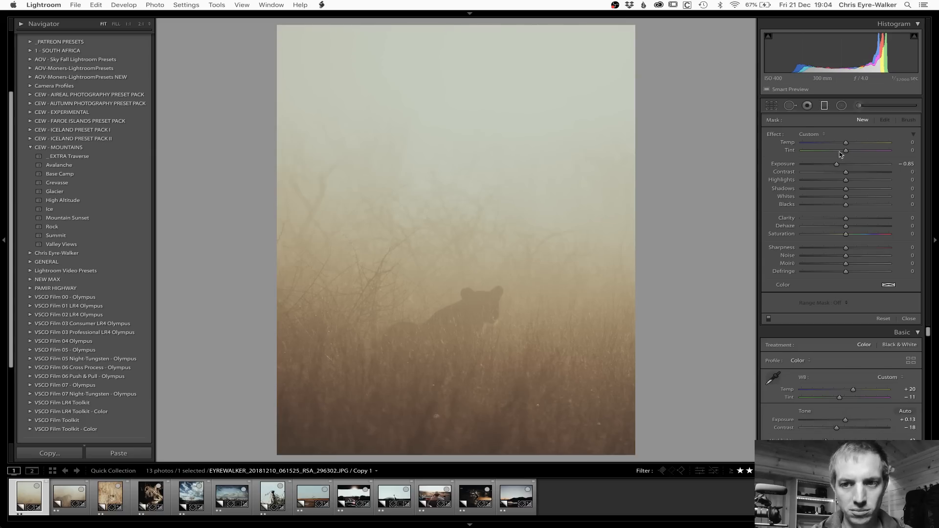
pyautogui.moveTo(446, 440); pyautogui.dragTo(443, 193)
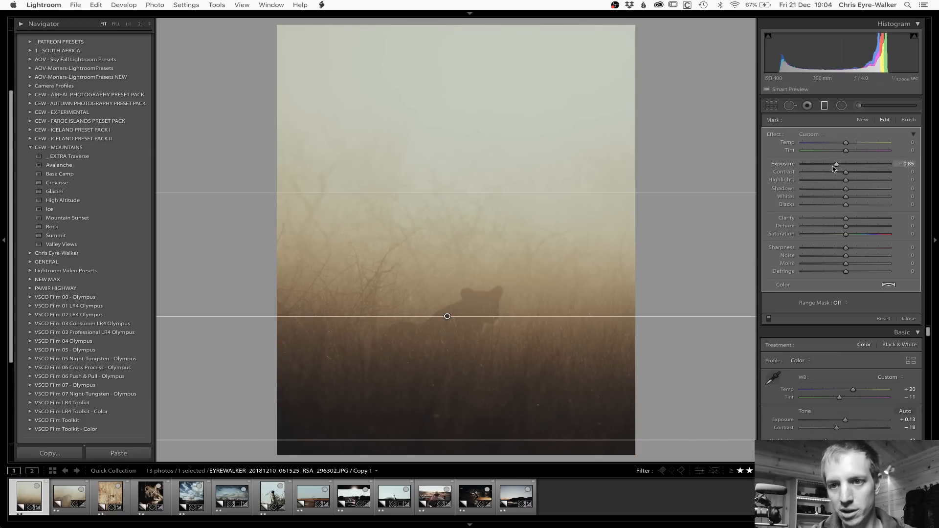
pyautogui.moveTo(448, 440)
pyautogui.mouseDown()
pyautogui.moveTo(450, 457)
pyautogui.moveTo(453, 450)
pyautogui.mouseUp()
pyautogui.moveTo(442, 193); pyautogui.dragTo(443, 216)
# Step: Examine the area covered by the lower graduated filter using the mask overlay
pyautogui.press('o')
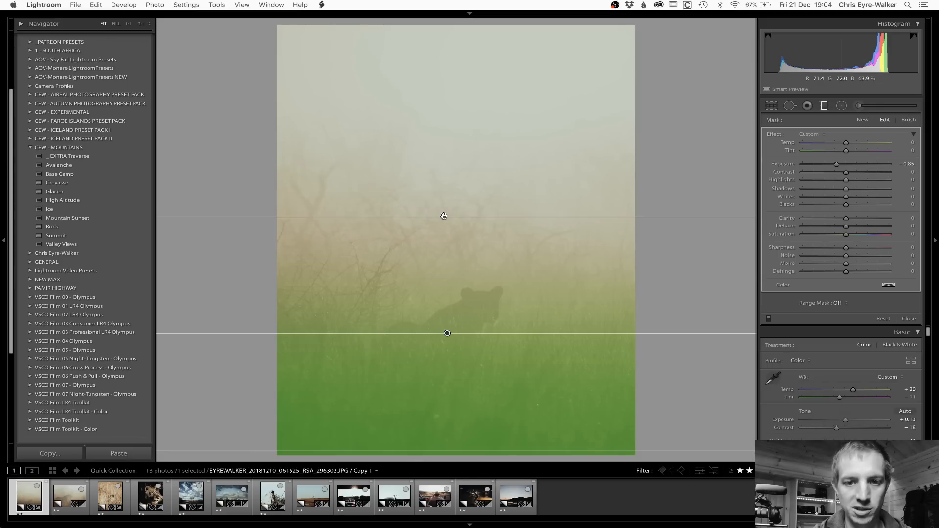
pyautogui.press('o')
pyautogui.press('o')
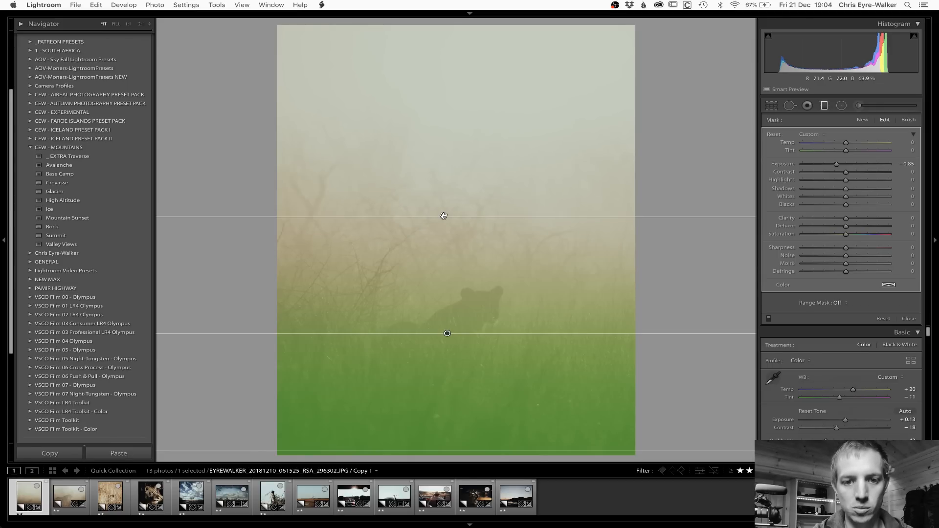
pyautogui.press('o')
pyautogui.press('o')
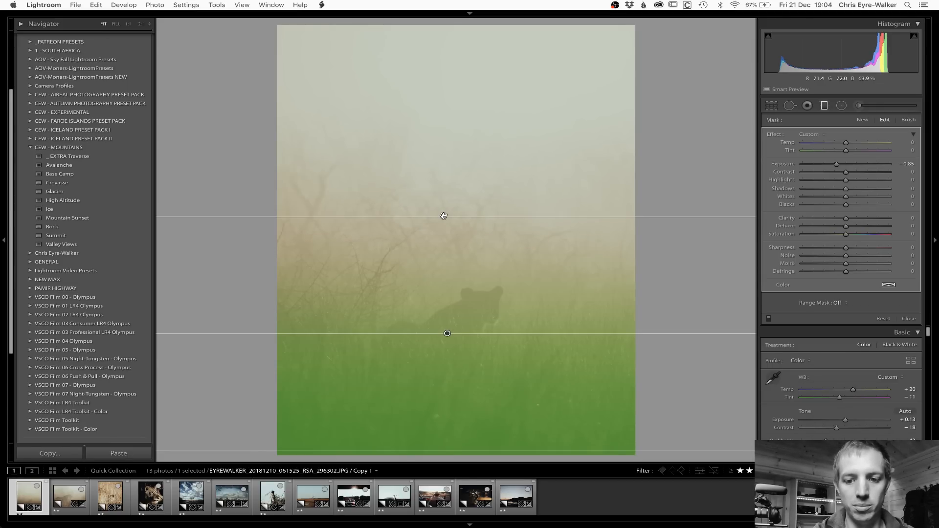
pyautogui.press('o')
# Step: Set the lower graduated filter's exposure to -0.78, slightly lower its Blacks, and close the filter
pyautogui.moveTo(837, 165); pyautogui.dragTo(839, 166)
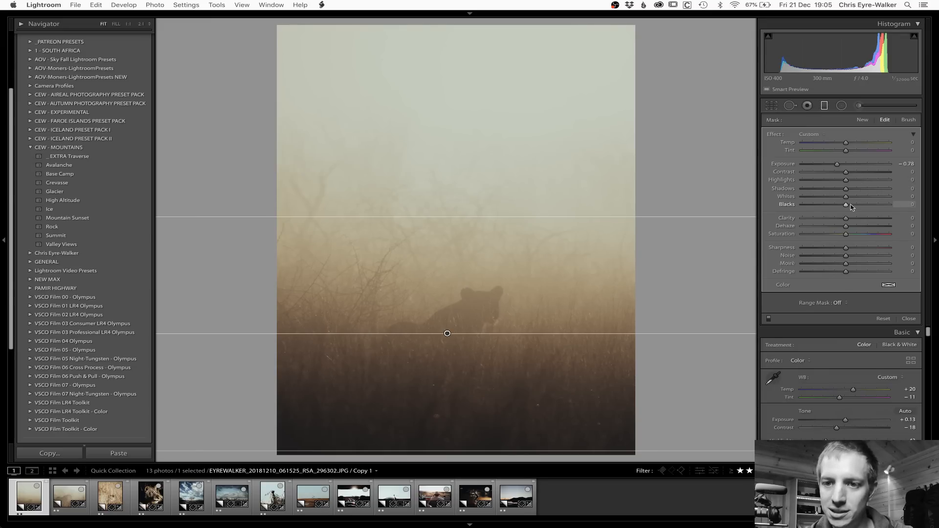
pyautogui.moveTo(847, 206); pyautogui.dragTo(843, 206)
pyautogui.press('m')
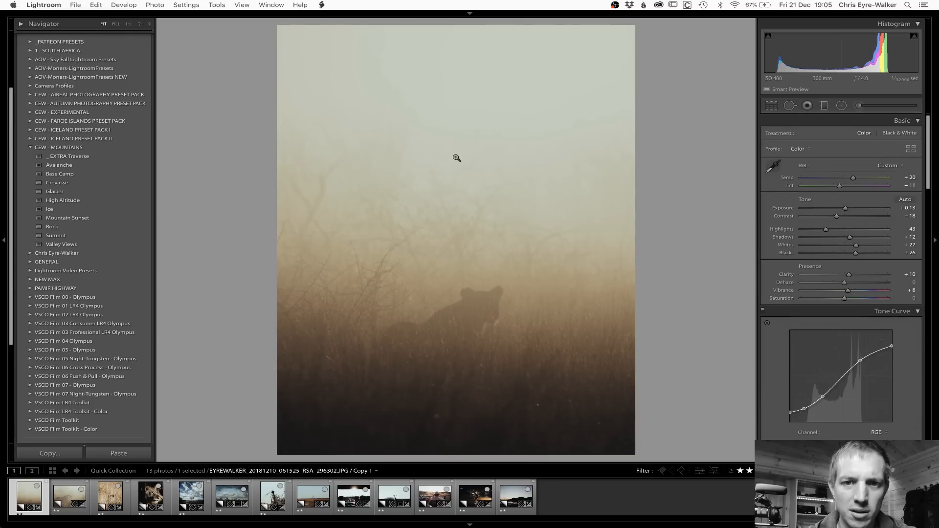
# Step: Add a slightly tilted graduated filter fading down from the sky to the grass, with exposure set to 0.11
pyautogui.press('m')
pyautogui.moveTo(508, 51); pyautogui.dragTo(470, 357)
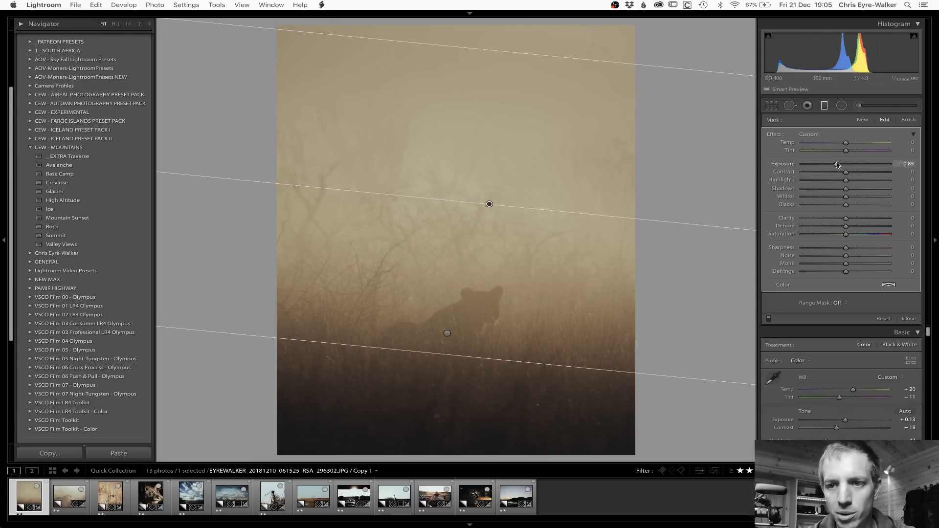
pyautogui.moveTo(838, 166); pyautogui.dragTo(847, 166)
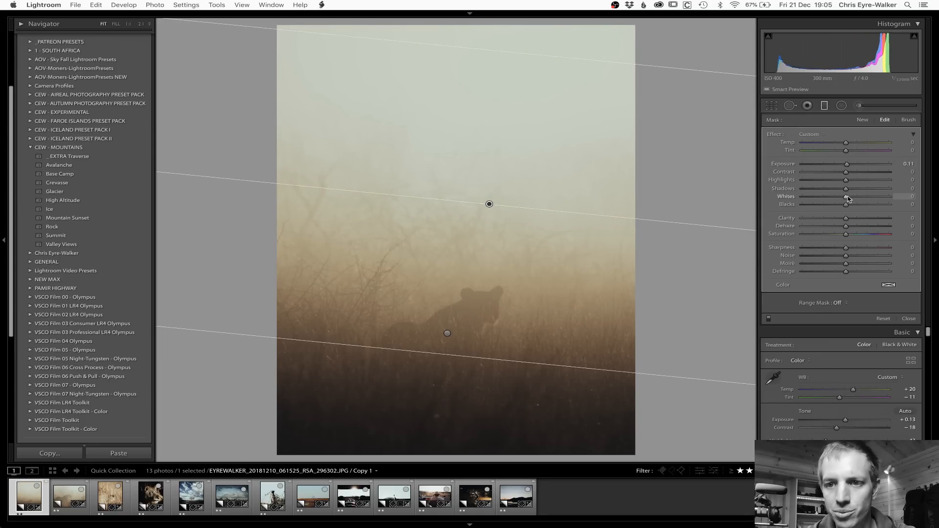
pyautogui.press('m')
# Step: Set Orange saturation to -51, Orange luminance to -6 and Yellow luminance to +4 in the HSL adjustments
pyautogui.scroll(-10, 834, 308)
pyautogui.scroll(-3, 835, 310)
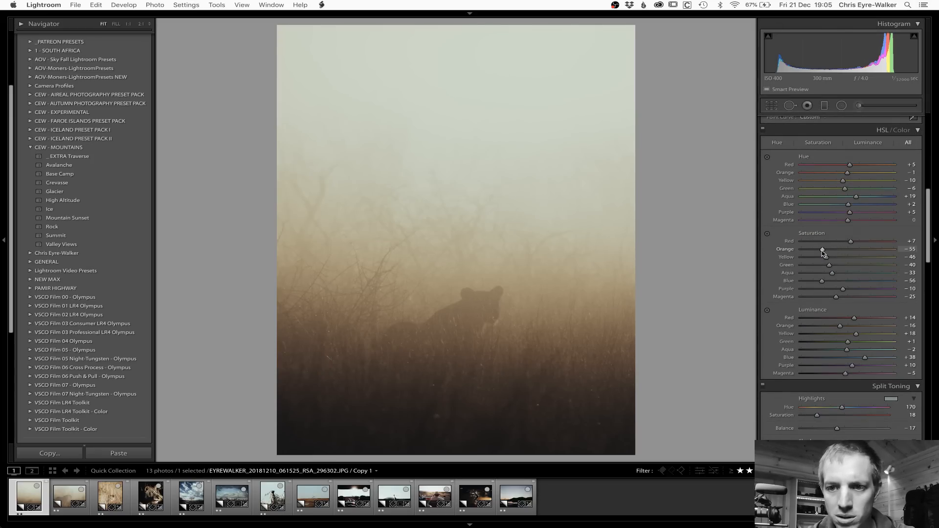
pyautogui.moveTo(823, 250); pyautogui.dragTo(825, 250)
pyautogui.moveTo(840, 326)
pyautogui.mouseDown()
pyautogui.moveTo(832, 328)
pyautogui.moveTo(850, 337)
pyautogui.mouseUp()
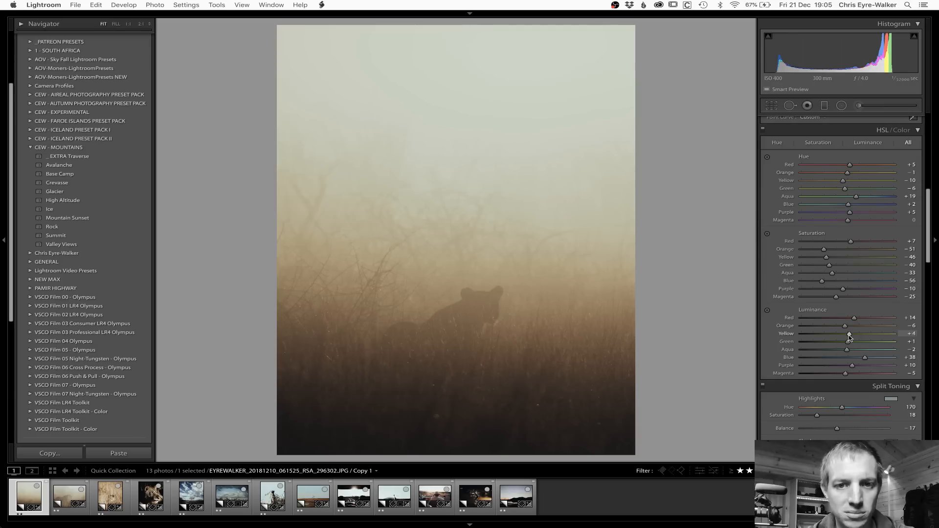
# Step: Copy the misty lioness photo's develop settings, leaving out local adjustments, transform, spot removal and crop
pyautogui.press('super+shift+c')
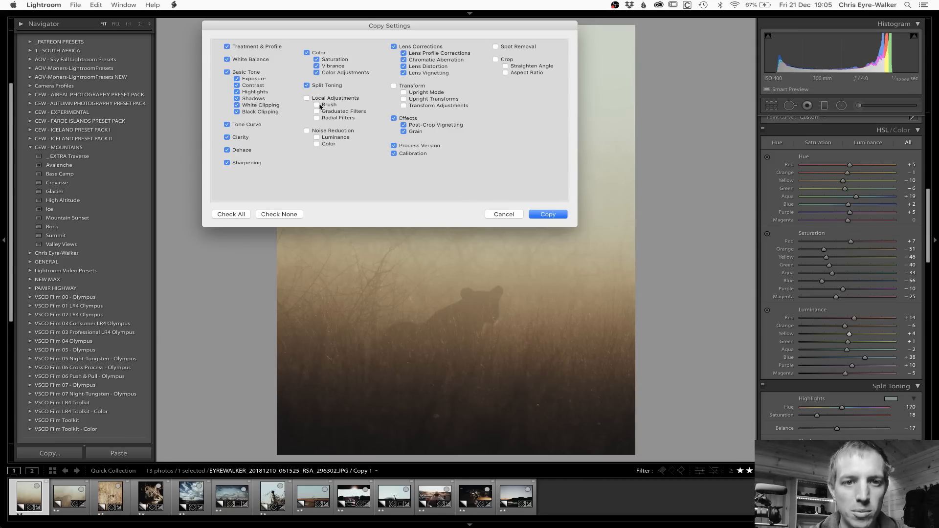
pyautogui.click(551, 217)
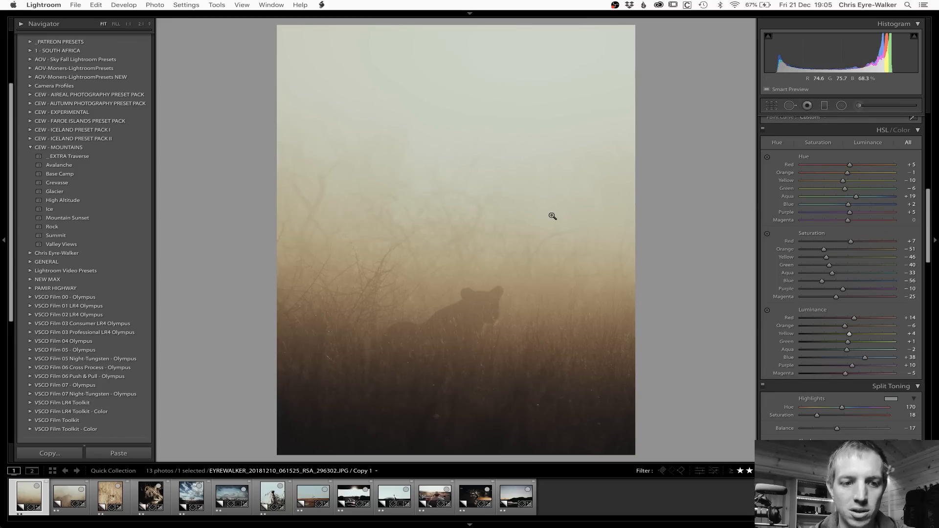
# Step: Select the other twelve photos, reset the lion-in-grass photo's settings and synchronize them across the selection
pyautogui.click(77, 487)
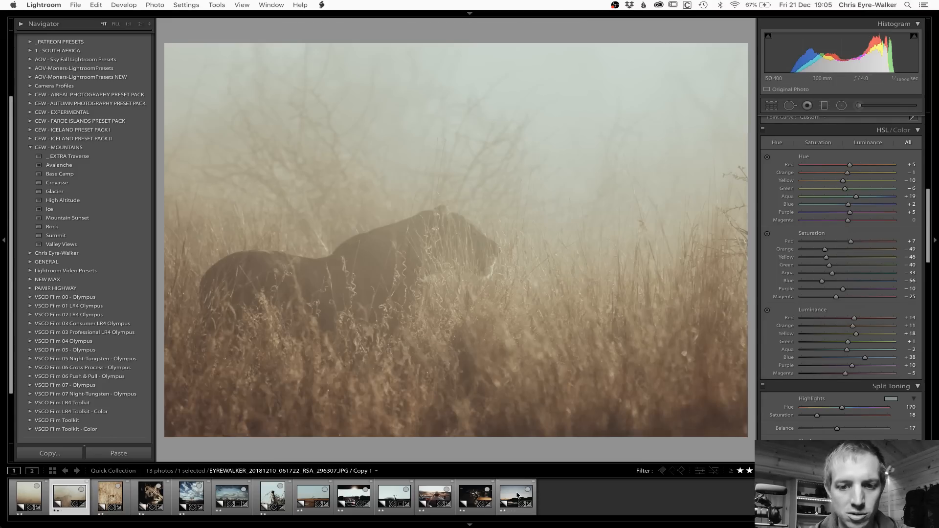
pyautogui.keyDown('shift'); pyautogui.click(518, 494); pyautogui.keyUp('shift')
pyautogui.press('g')
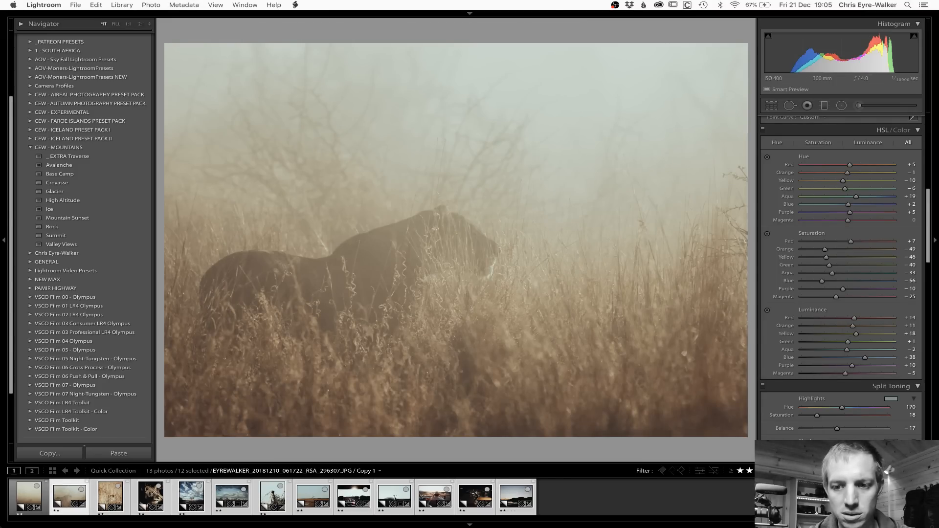
pyautogui.press('d')
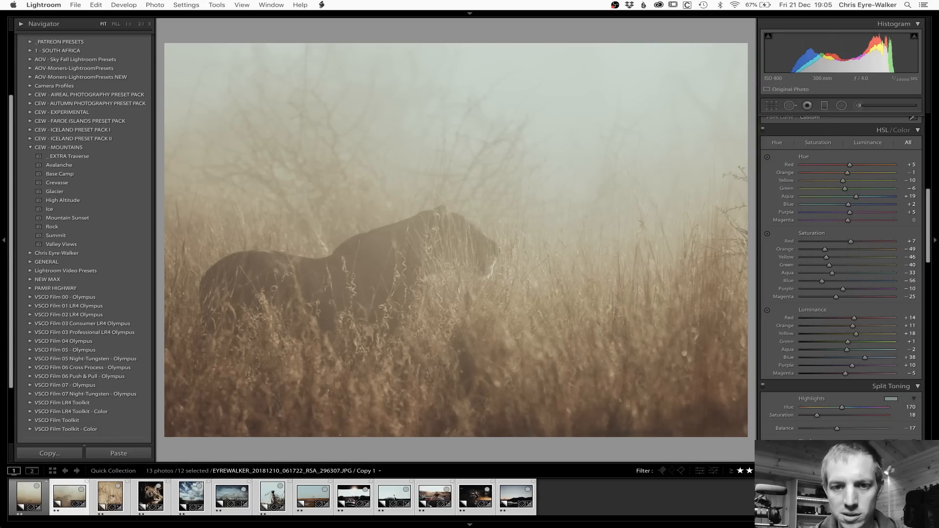
pyautogui.press('super+shift+r')
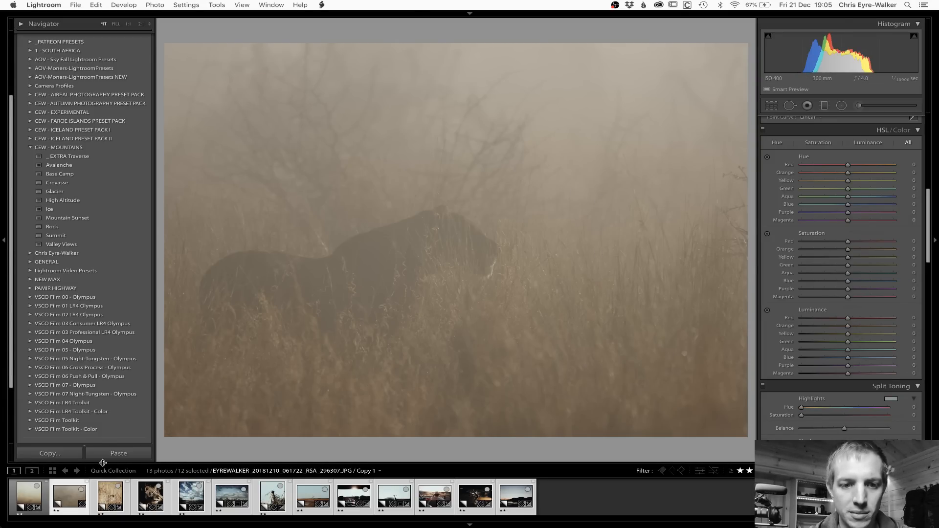
pyautogui.press('super+shift+s')
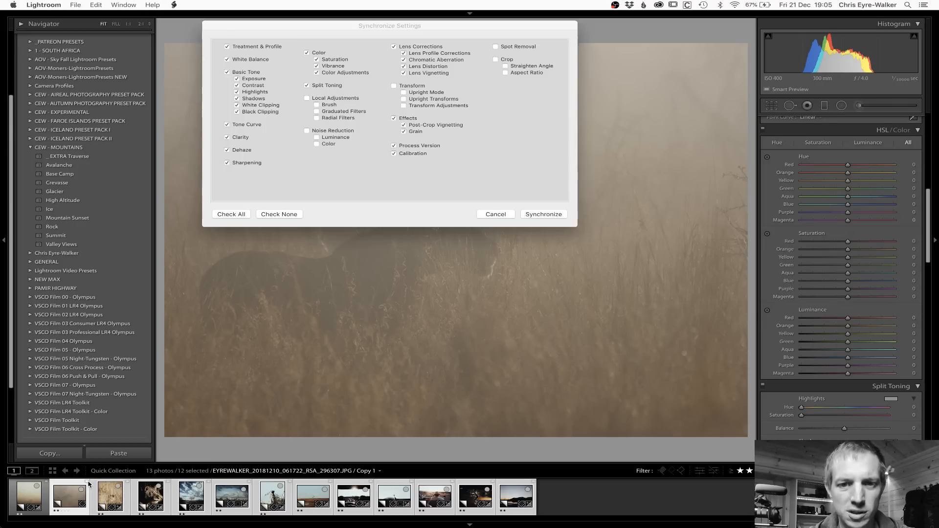
pyautogui.press('Return')
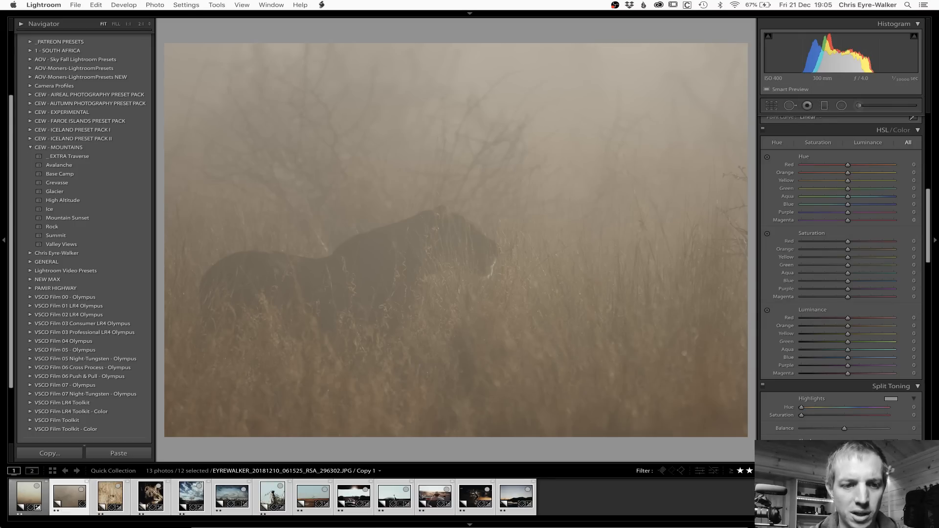
# Step: Paste the copied develop settings onto the misty lion photo and set its exposure to -0.65
pyautogui.click(62, 494)
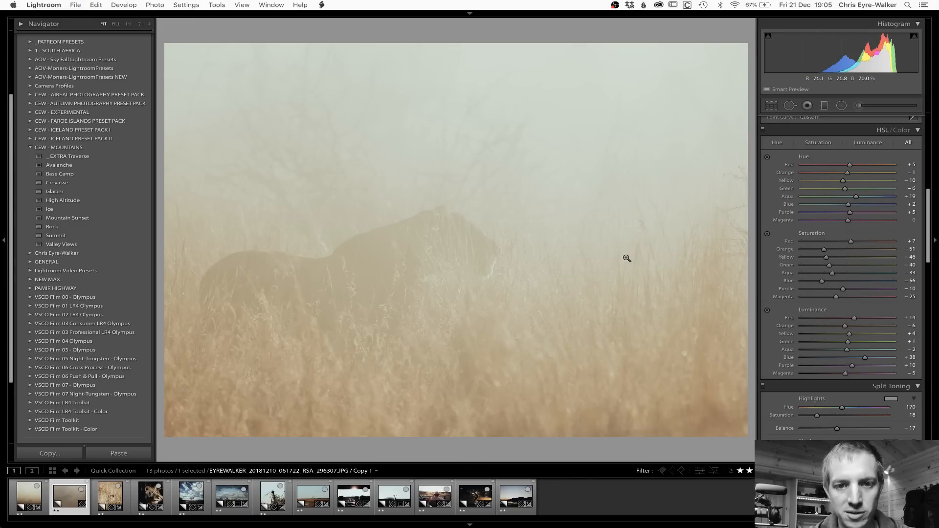
pyautogui.scroll(10, 840, 275)
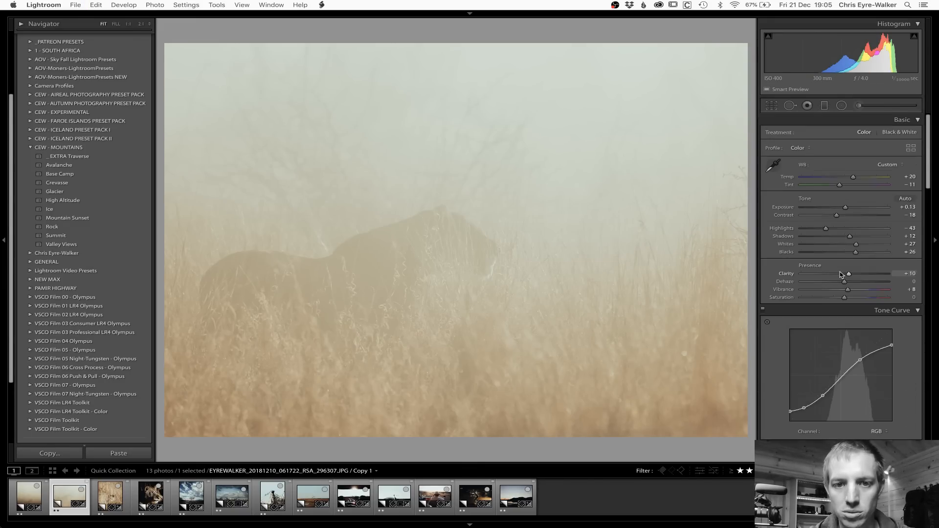
pyautogui.moveTo(846, 209); pyautogui.dragTo(839, 209)
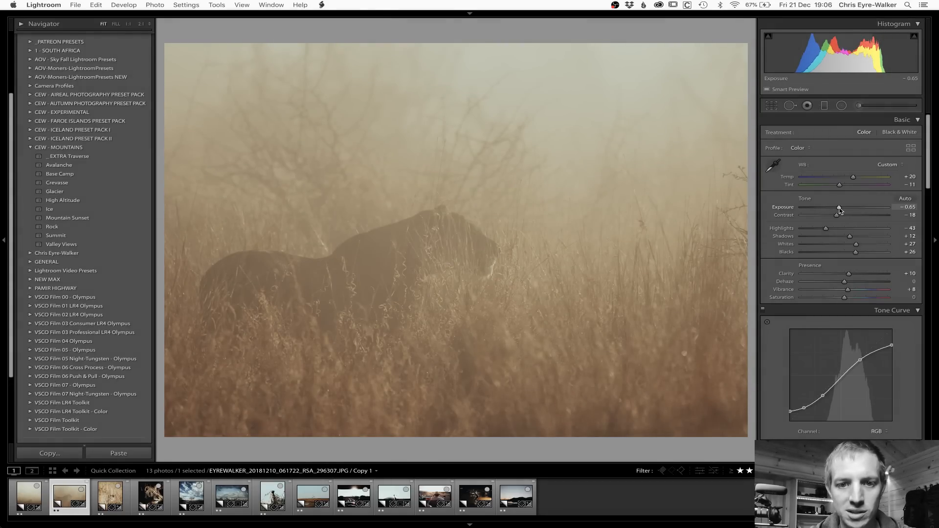
# Step: Add a slightly tilted graduated filter rising from the grass to above the lion, with exposure -0.53 and blacks -21
pyautogui.click(824, 105)
pyautogui.moveTo(442, 421); pyautogui.dragTo(444, 170)
pyautogui.moveTo(730, 296); pyautogui.dragTo(730, 289)
pyautogui.moveTo(836, 164); pyautogui.dragTo(840, 164)
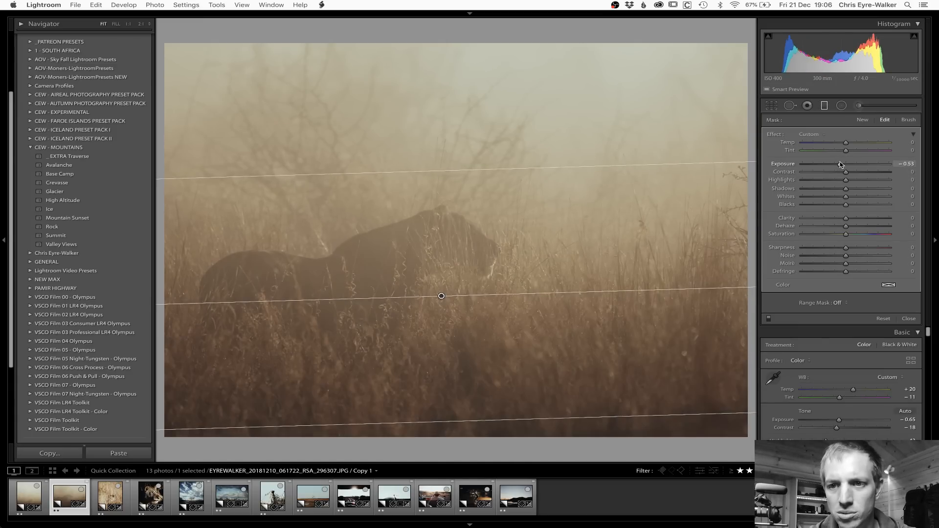
pyautogui.moveTo(846, 205); pyautogui.dragTo(840, 211)
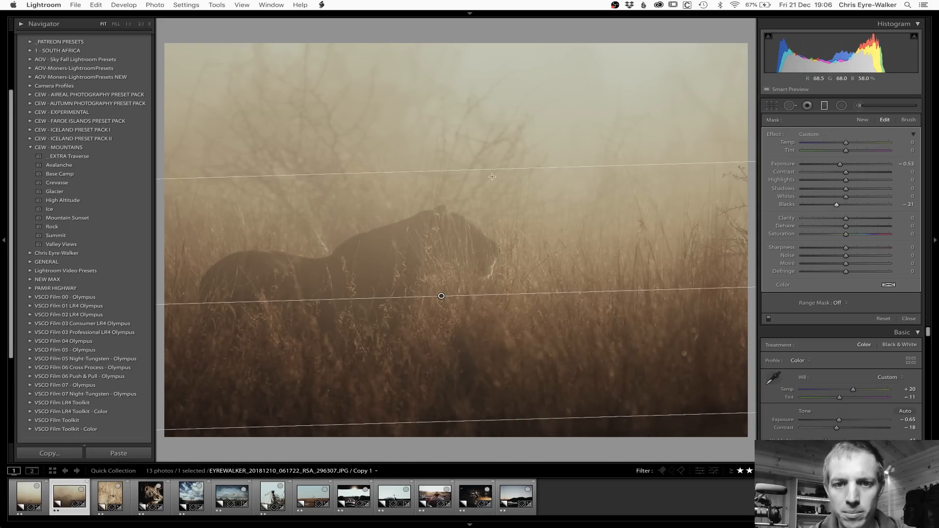
pyautogui.press('m')
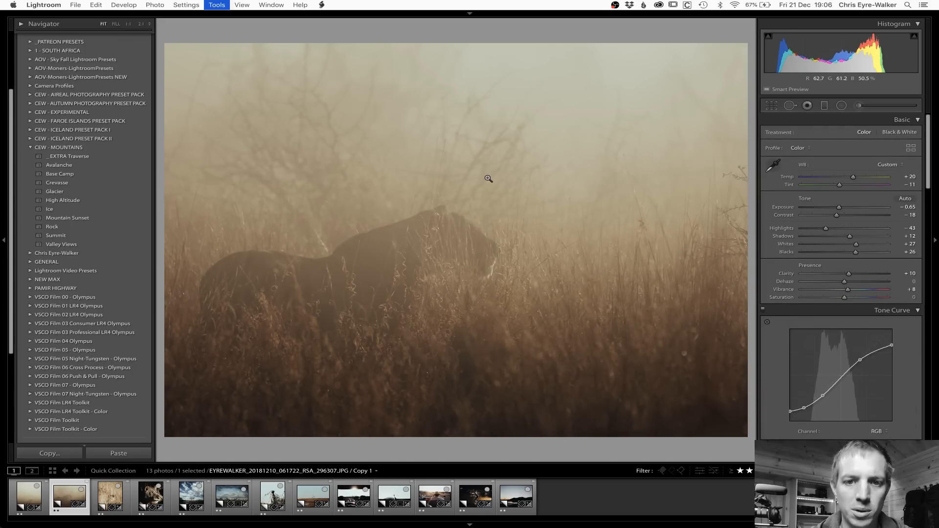
# Step: Add a large inverted radial filter with feather 50 over the misty trees above the lion and brighten its exposure slightly
pyautogui.hotkey('shift', 'm')
pyautogui.moveTo(400, 79); pyautogui.dragTo(598, 158)
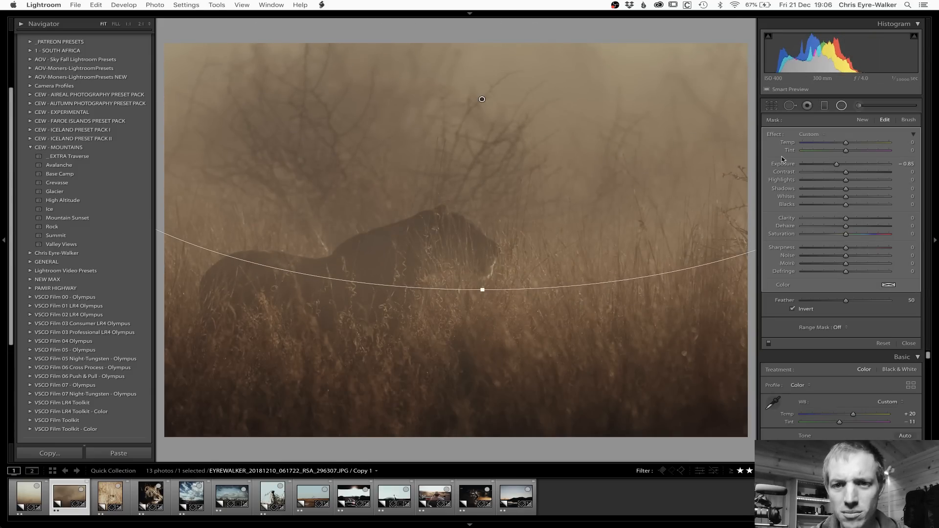
pyautogui.moveTo(843, 165); pyautogui.dragTo(848, 166)
pyautogui.hotkey('shift', 'm')
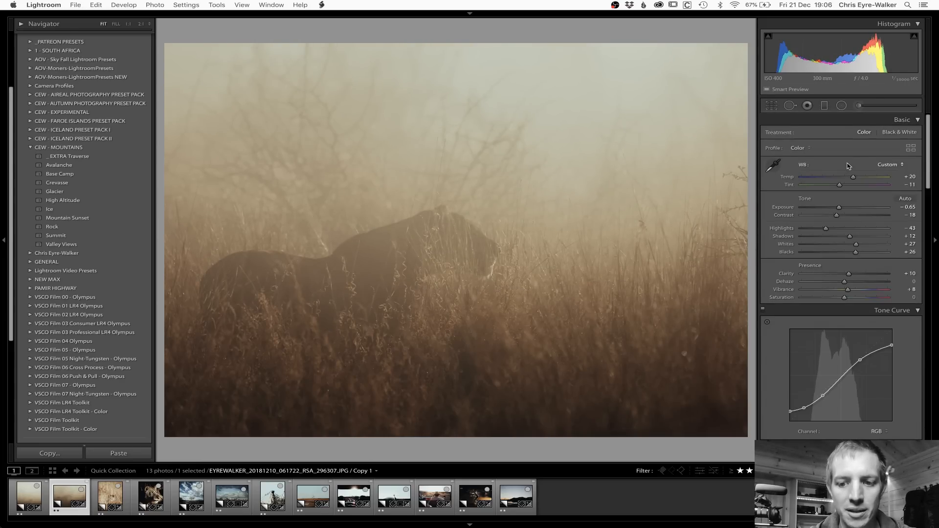
# Step: Compare the misty lion photo before and after editing, including a trial reset of its settings that is undone
pyautogui.press('\\')
pyautogui.press('\\')
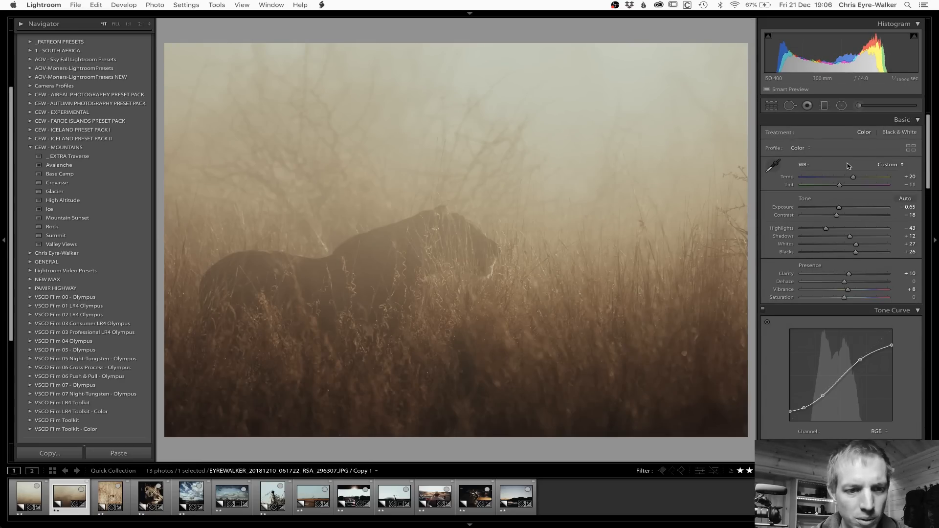
pyautogui.press('super+shift+r')
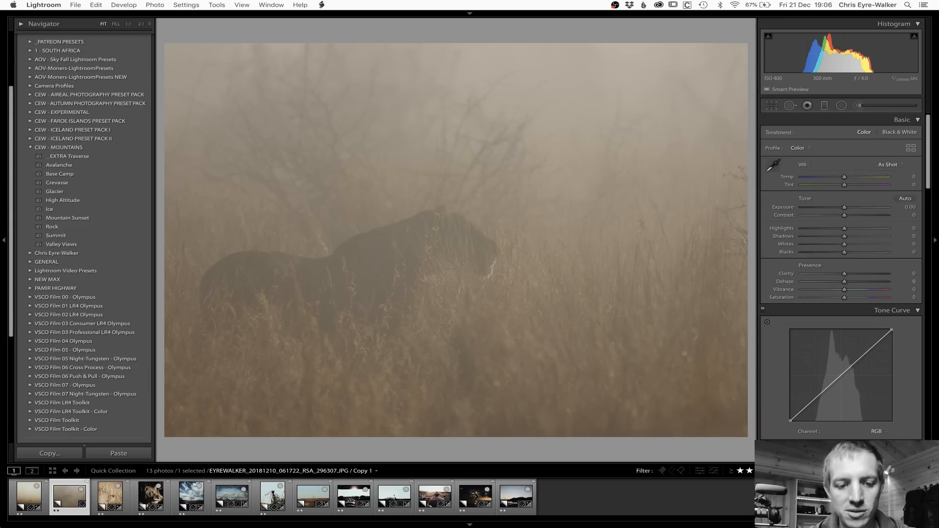
pyautogui.press('super+z')
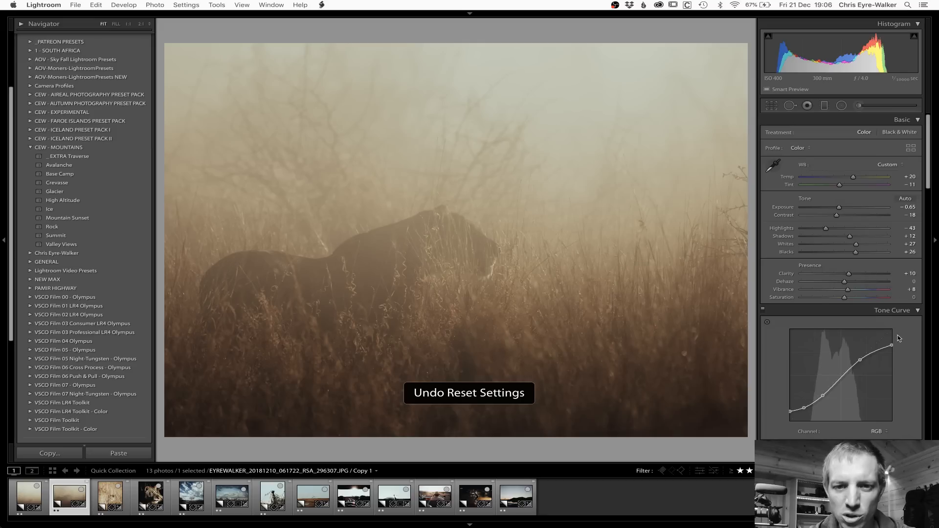
# Step: Set the misty lion photo's temperature to +12 and clarity to 0, and check the lion's head
pyautogui.moveTo(853, 178); pyautogui.dragTo(849, 179)
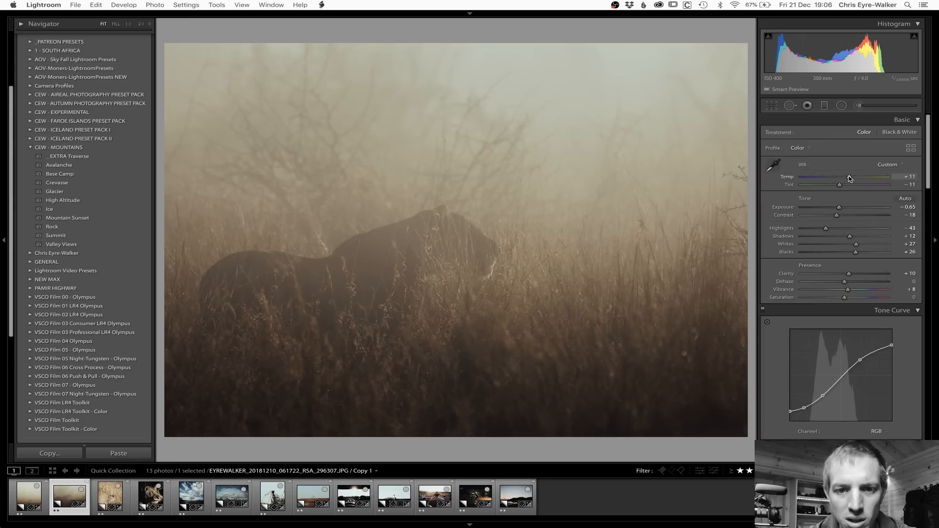
pyautogui.doubleClick(850, 275)
pyautogui.moveTo(849, 178); pyautogui.dragTo(852, 181)
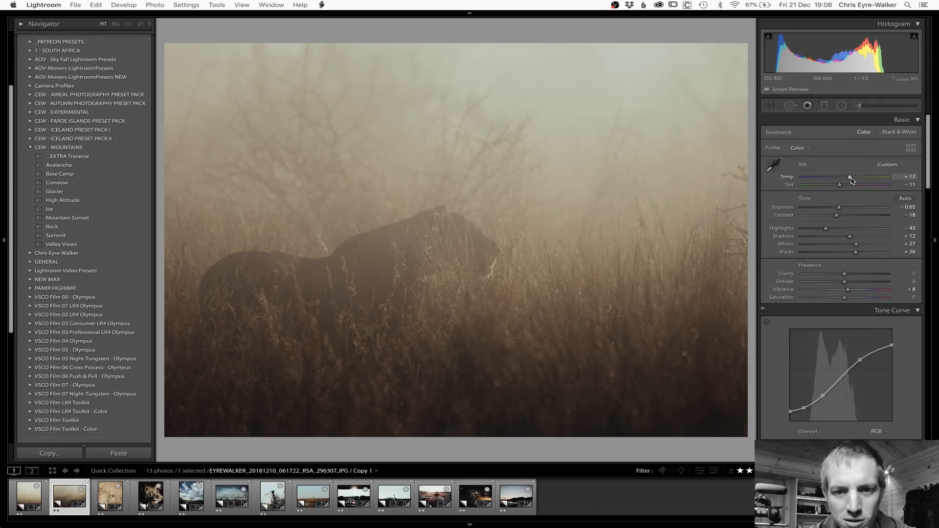
pyautogui.click(486, 271)
pyautogui.click(448, 267)
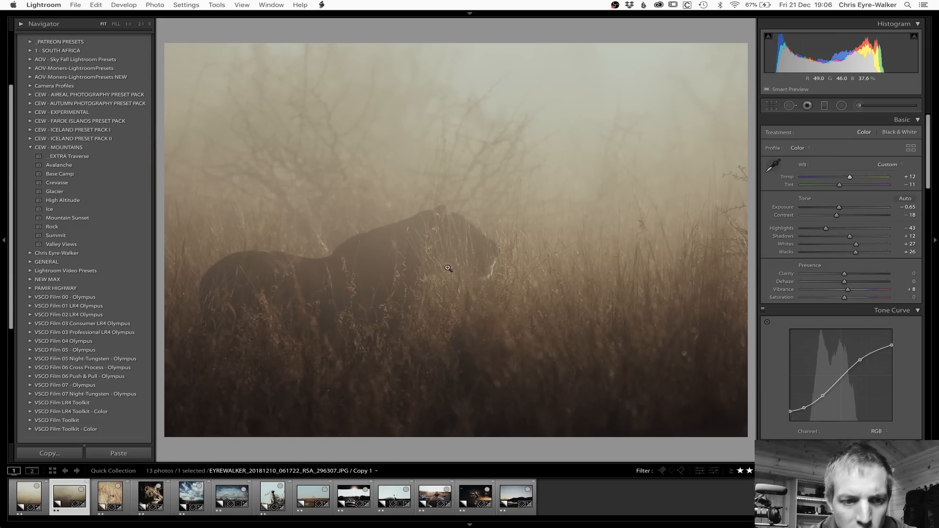
# Step: Copy the misty lion photo's develop settings without local adjustments or crop and paste them onto the lion-in-grass photo
pyautogui.press('cmd+shift+c')
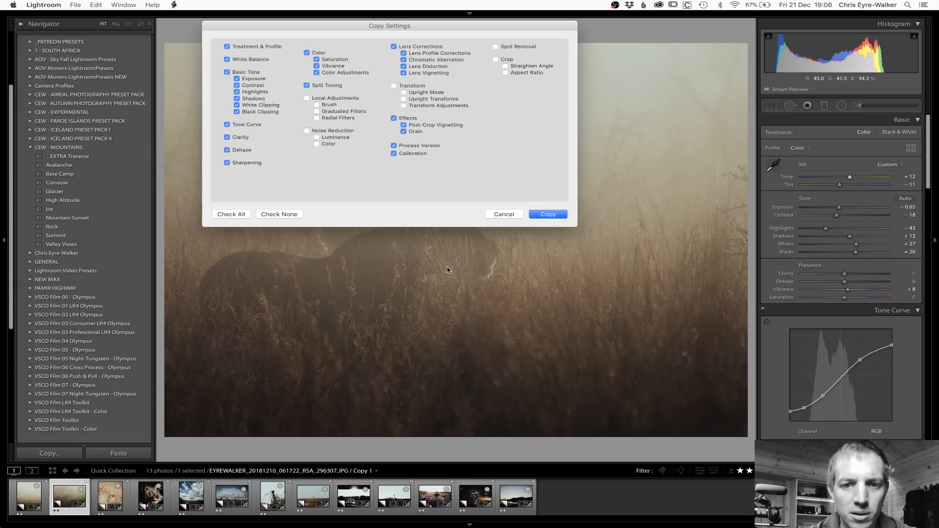
pyautogui.press('Return')
pyautogui.press('Right')
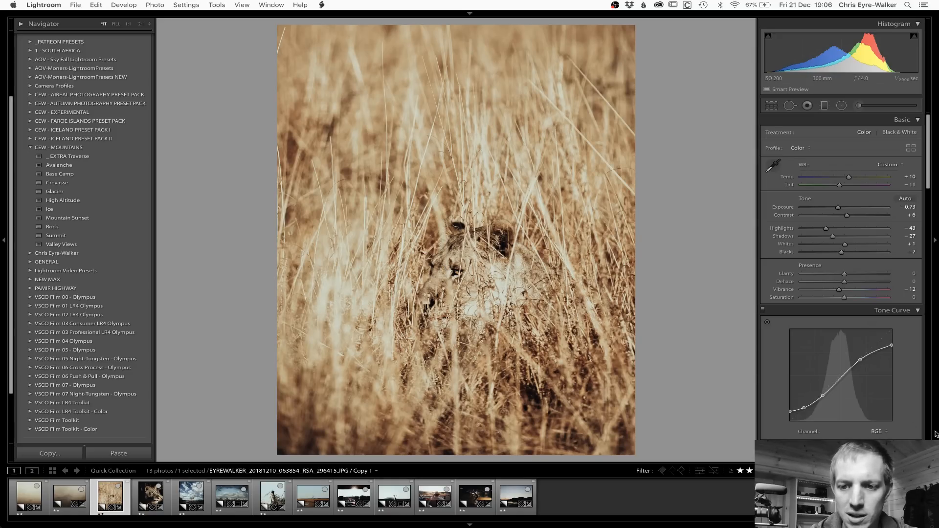
pyautogui.press('super+shift+v')
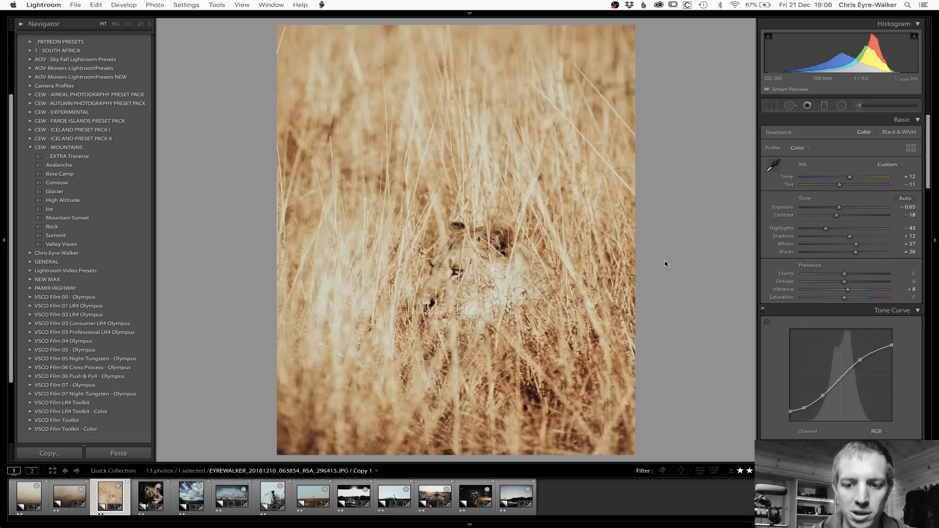
# Step: Set the lion-in-grass photo's exposure to -0.98 and temperature to +4
pyautogui.press('-')
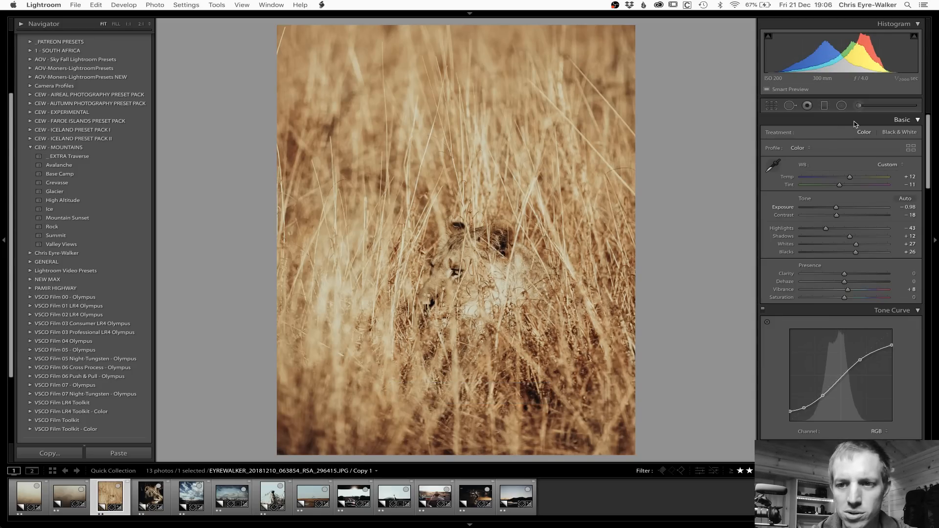
pyautogui.moveTo(850, 179); pyautogui.dragTo(847, 179)
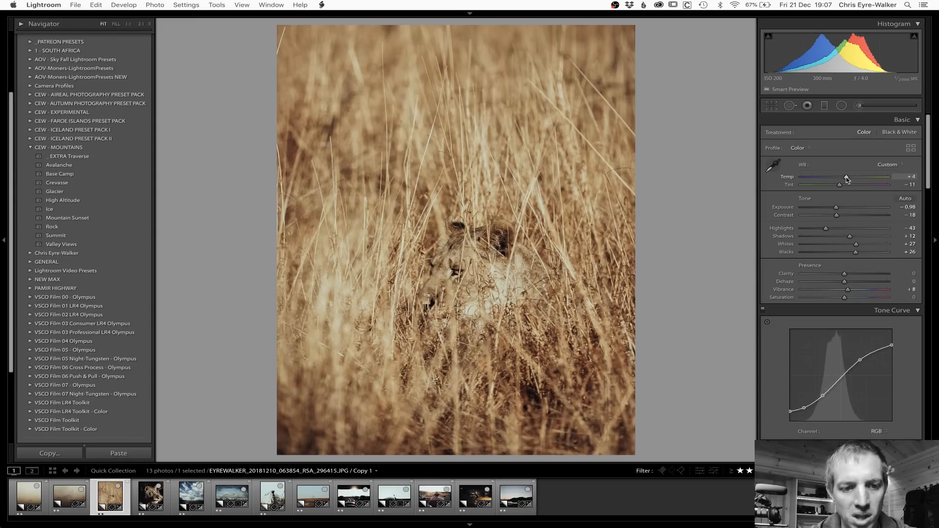
# Step: On the lioness portrait, try resetting the develop settings, undo that, and paste the misty lion photo's settings
pyautogui.press('Right')
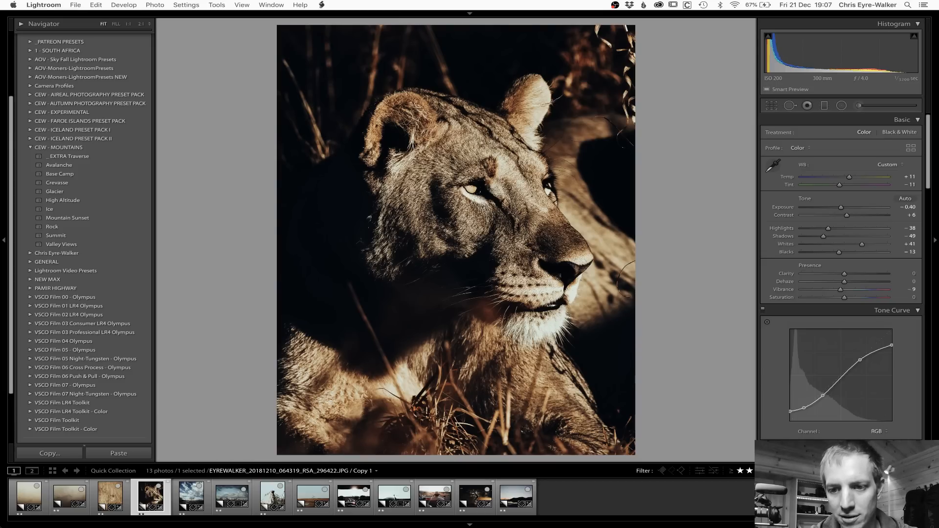
pyautogui.press('super+shift+r')
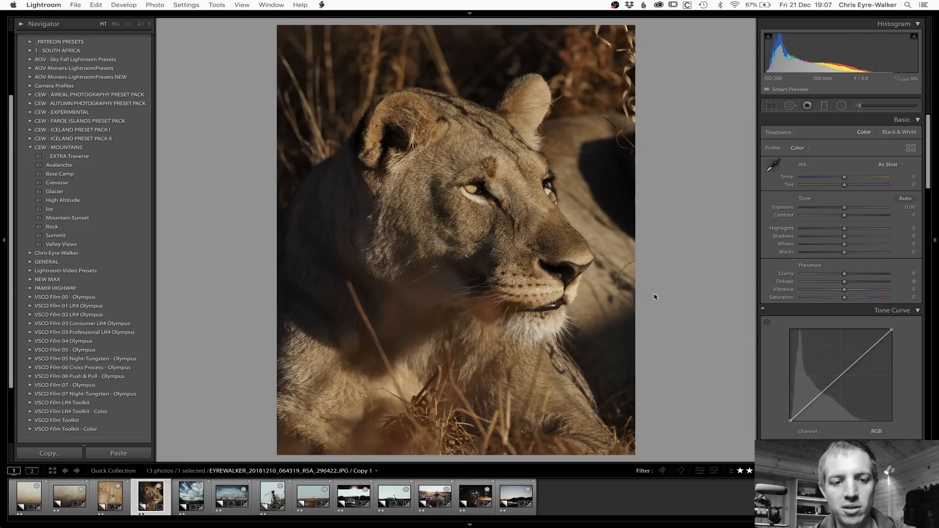
pyautogui.press('super+z')
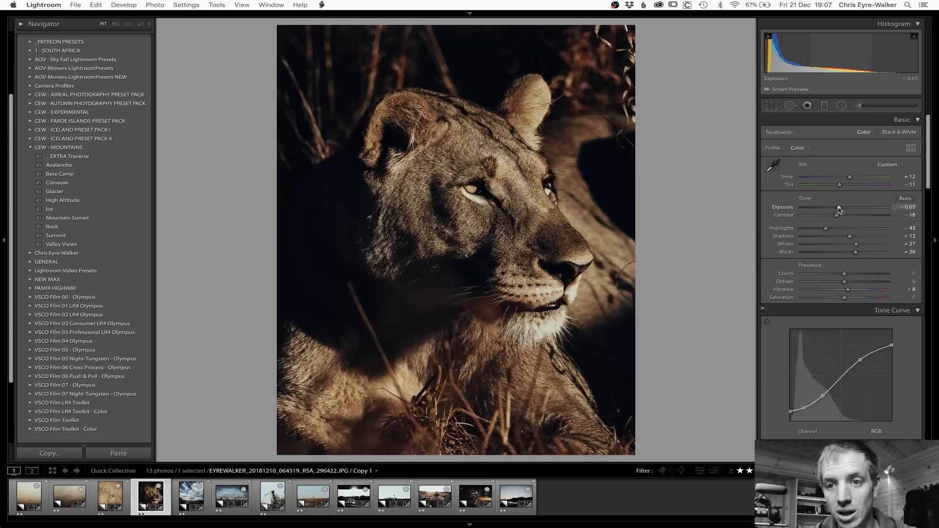
# Step: Adjust the lioness portrait to exposure -0.50, temperature +8, highlights -16, shadows +5 and blacks -7
pyautogui.moveTo(840, 209); pyautogui.dragTo(841, 209)
pyautogui.moveTo(855, 252); pyautogui.dragTo(839, 230)
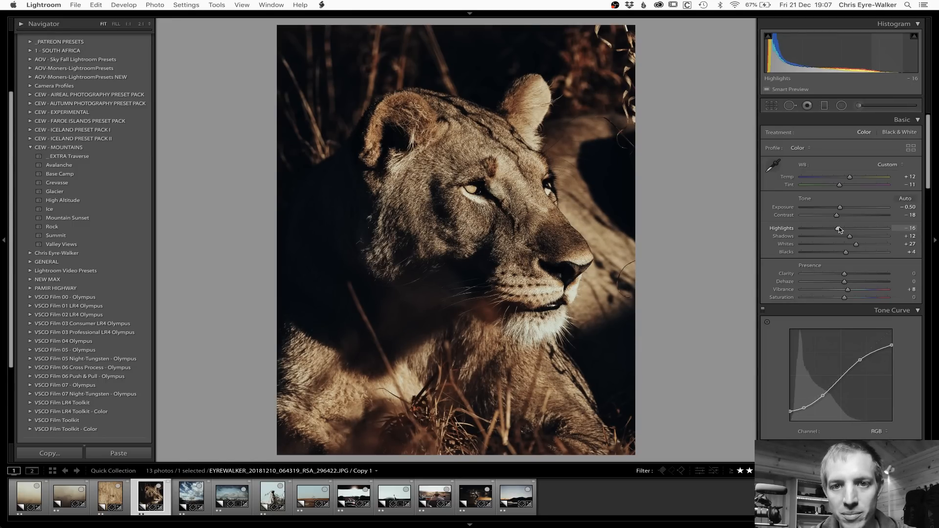
pyautogui.moveTo(850, 178); pyautogui.dragTo(849, 178)
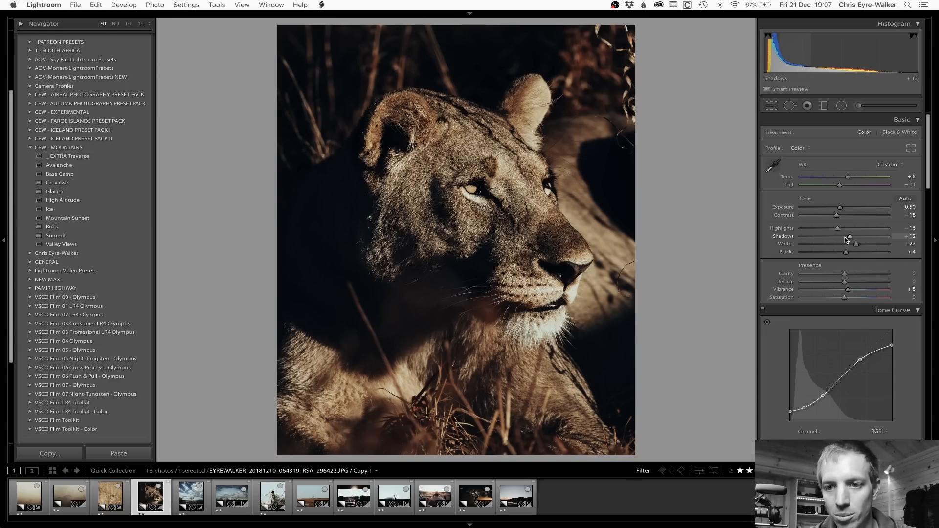
pyautogui.moveTo(851, 237); pyautogui.dragTo(841, 255)
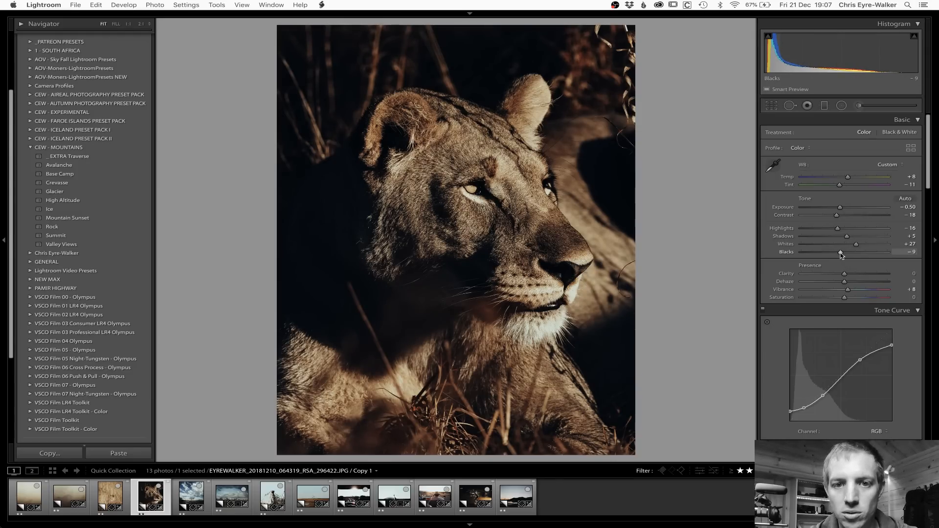
# Step: Copy the lioness portrait's develop settings without local adjustments or crop and open the next photo, the tree under clouds
pyautogui.press('super+shift+c')
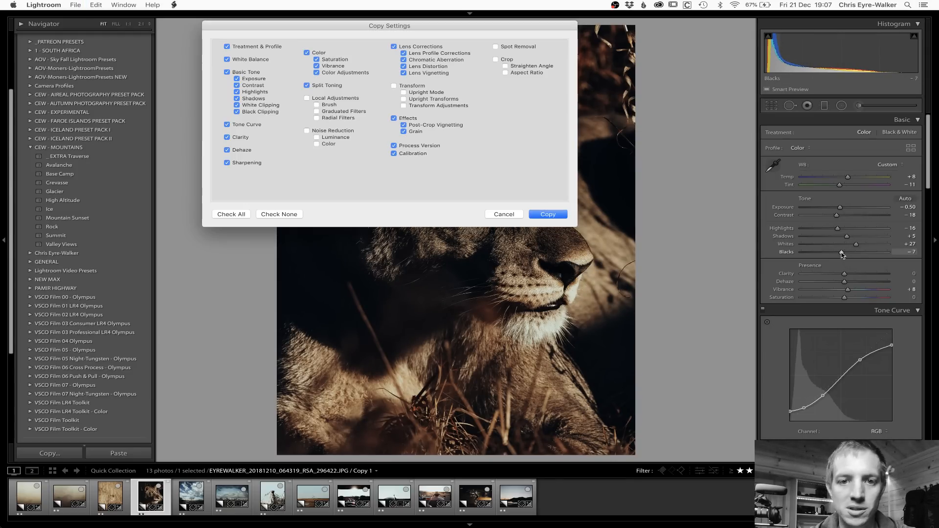
pyautogui.press('Return')
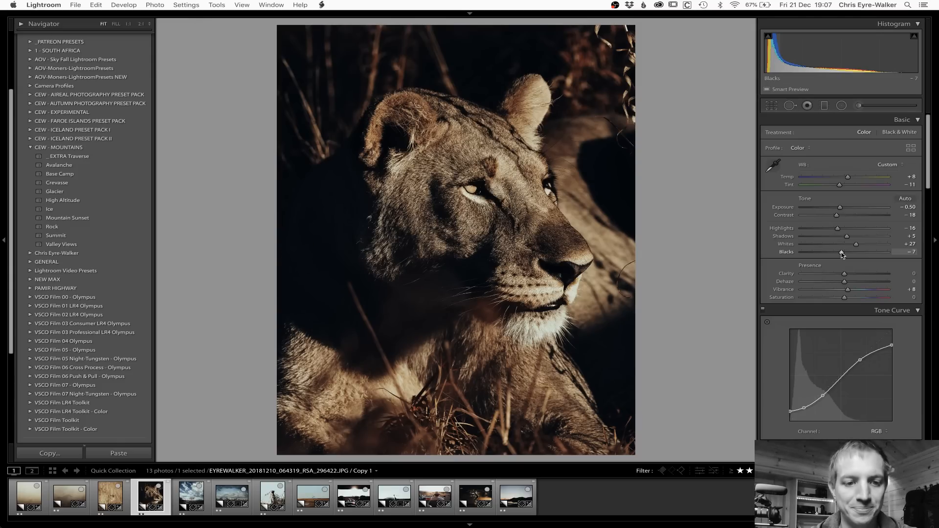
pyautogui.press('Right')
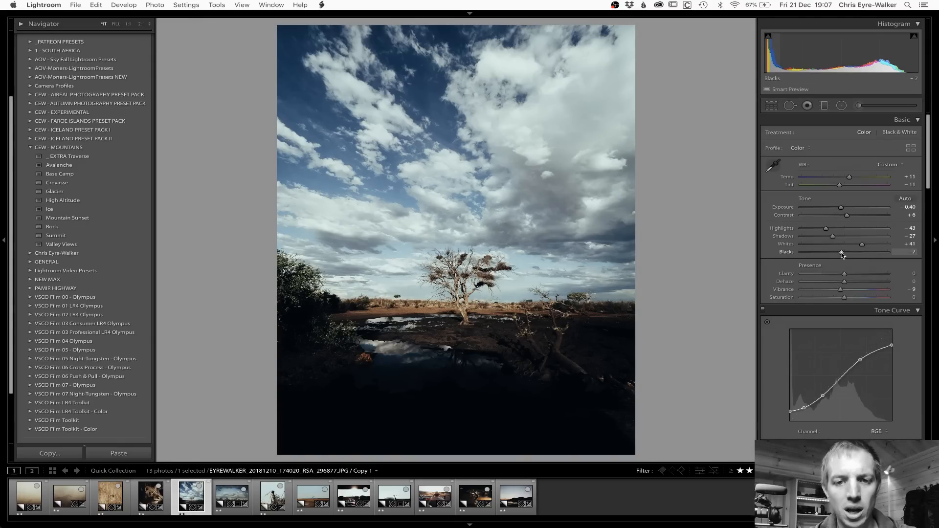
# Step: Switch to OBS Studio, transition the live output to the Webcam scene, and return to Lightroom
pyautogui.press('super+Tab')
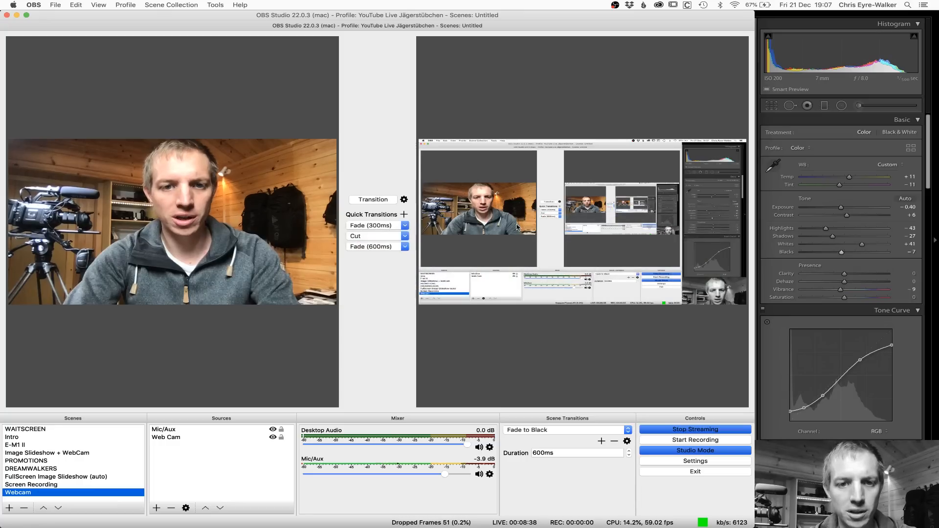
pyautogui.click(372, 199)
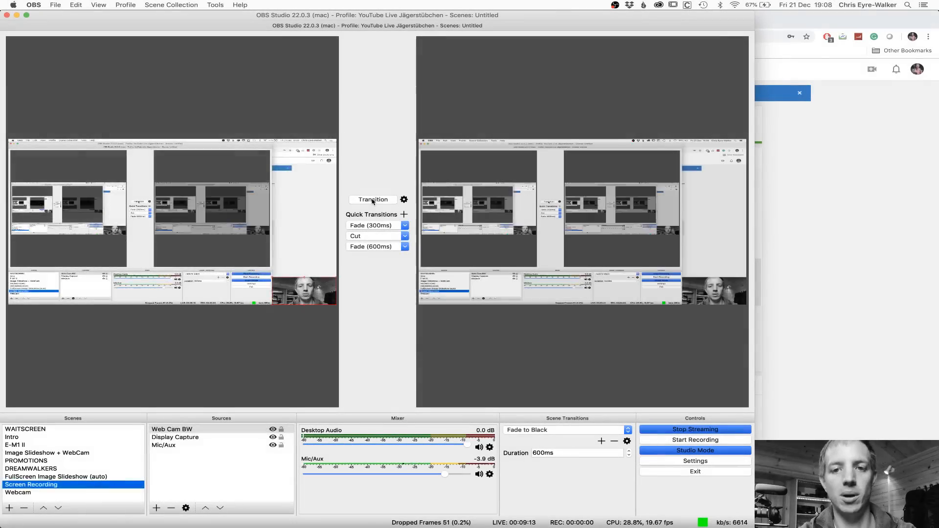
pyautogui.press('super+Tab')
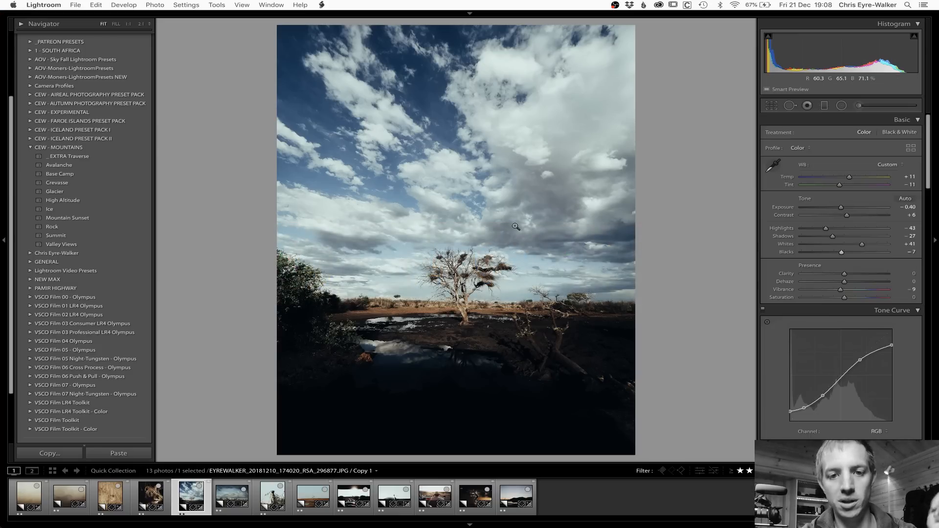
# Step: Return to the lion-in-grass photo and copy its develop settings, leaving out local adjustments, noise reduction, transform, spot removal and crop
pyautogui.click(151, 499)
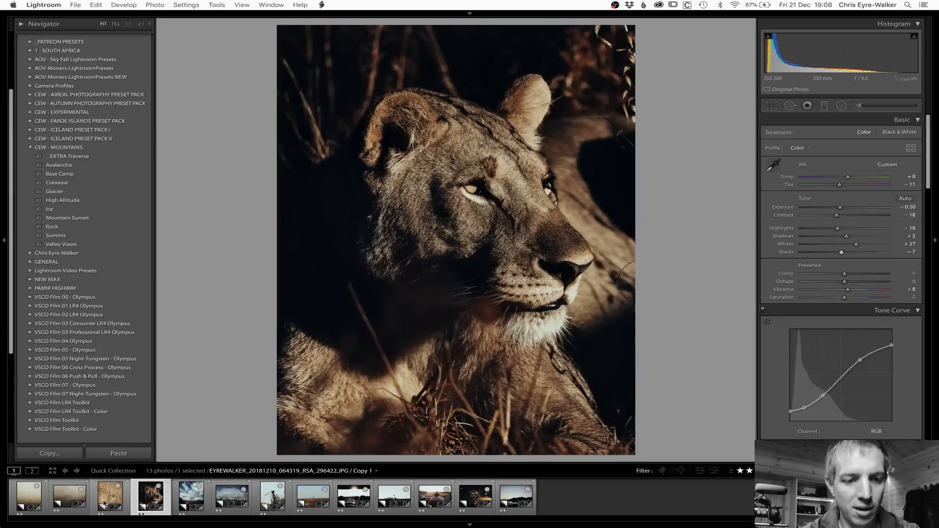
pyautogui.click(105, 504)
pyautogui.press('super+shift+c')
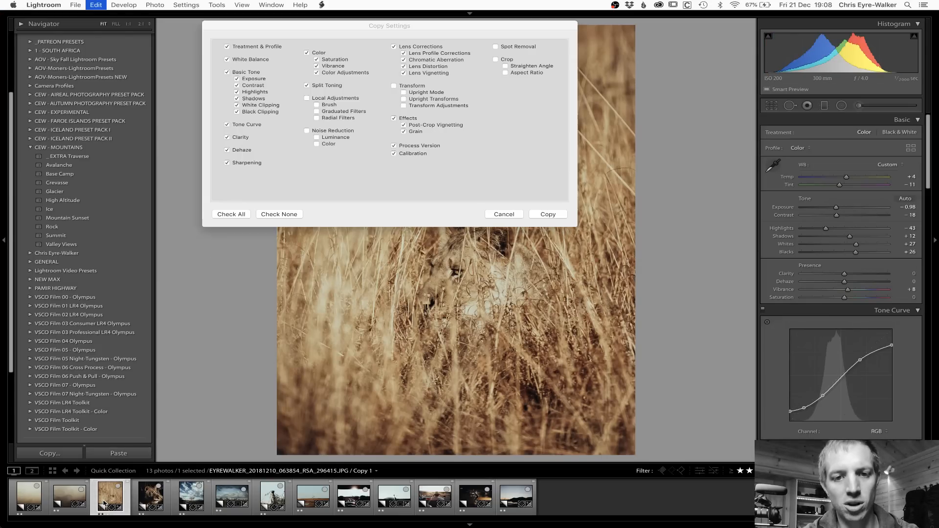
pyautogui.press('Return')
pyautogui.click(314, 496)
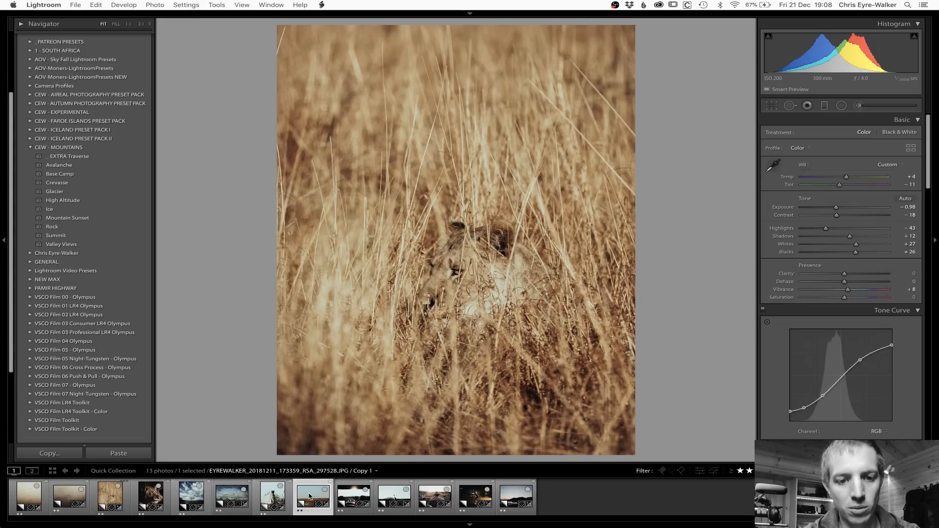
pyautogui.keyDown('shift'); pyautogui.click(394, 498); pyautogui.keyUp('shift')
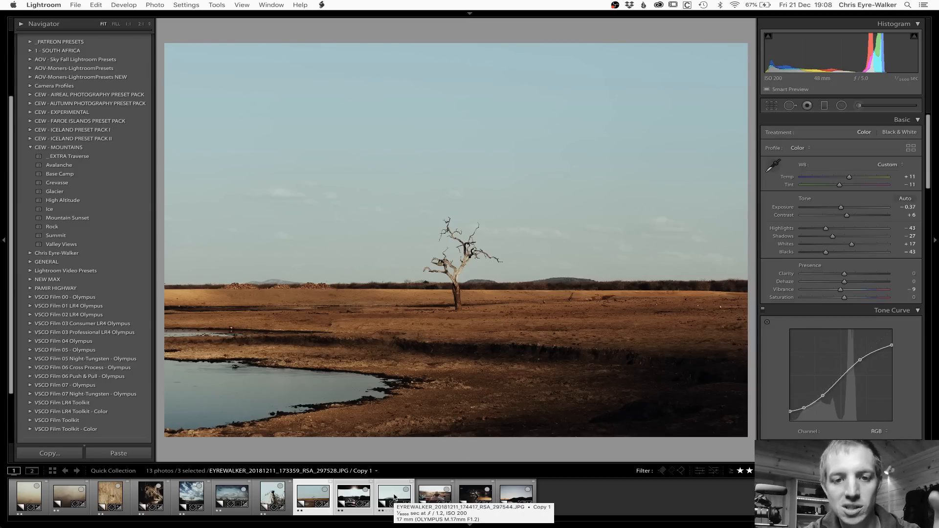
pyautogui.press('super+v')
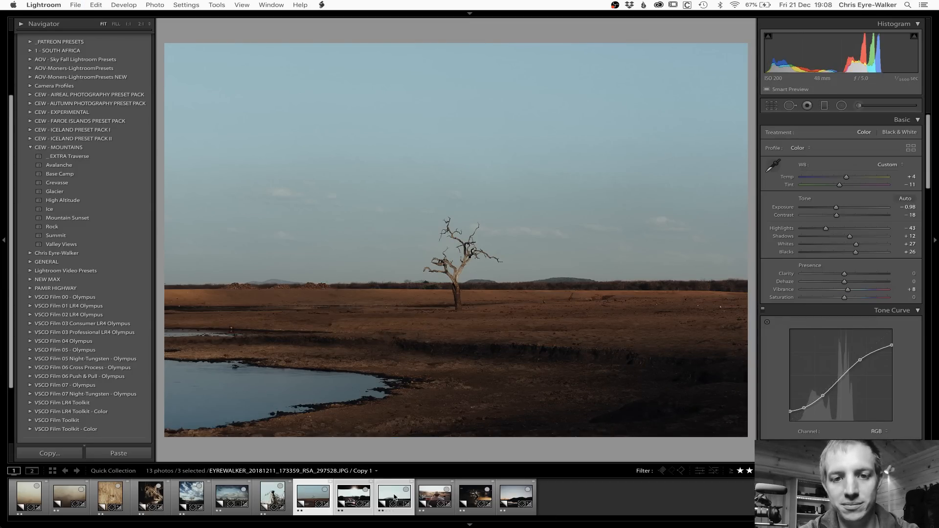
pyautogui.press('super+z')
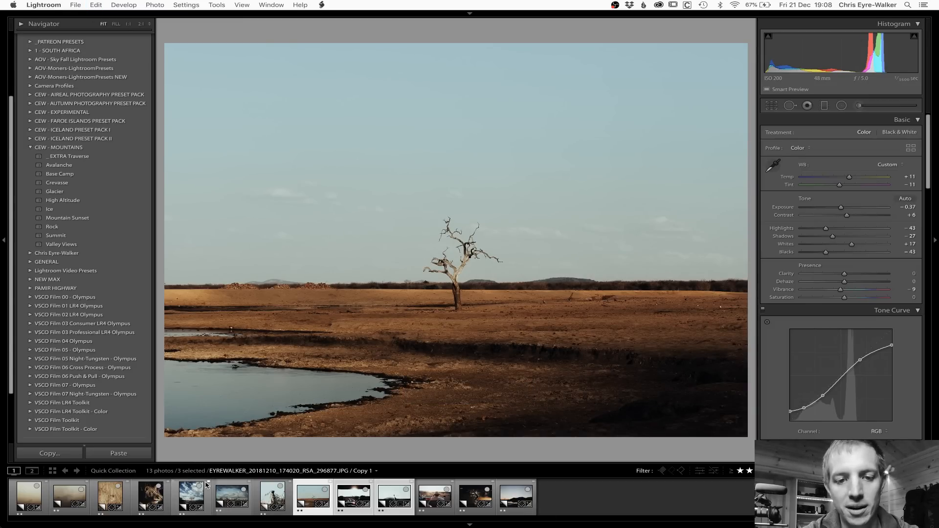
# Step: Return to the photo of the tree under clouds, reset its develop settings and paste the settings copied from the lion-in-grass photo
pyautogui.click(109, 497)
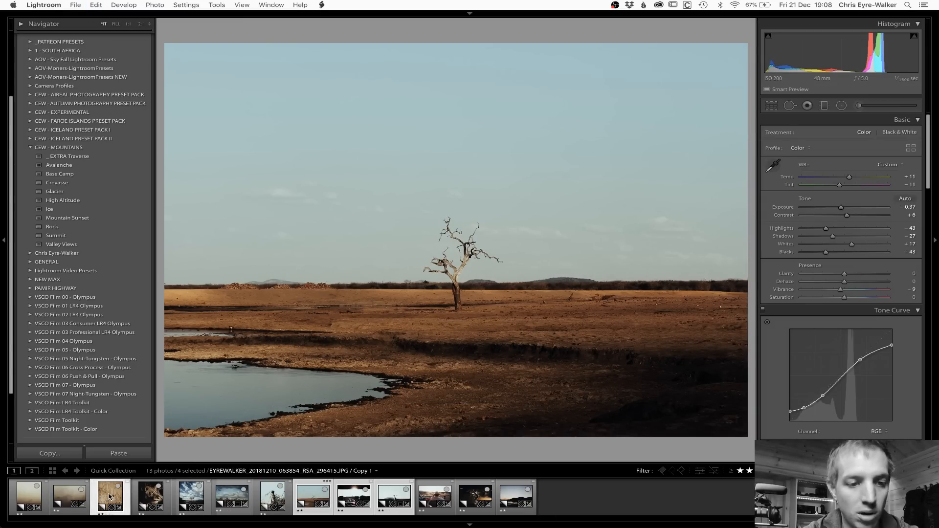
pyautogui.click(151, 496)
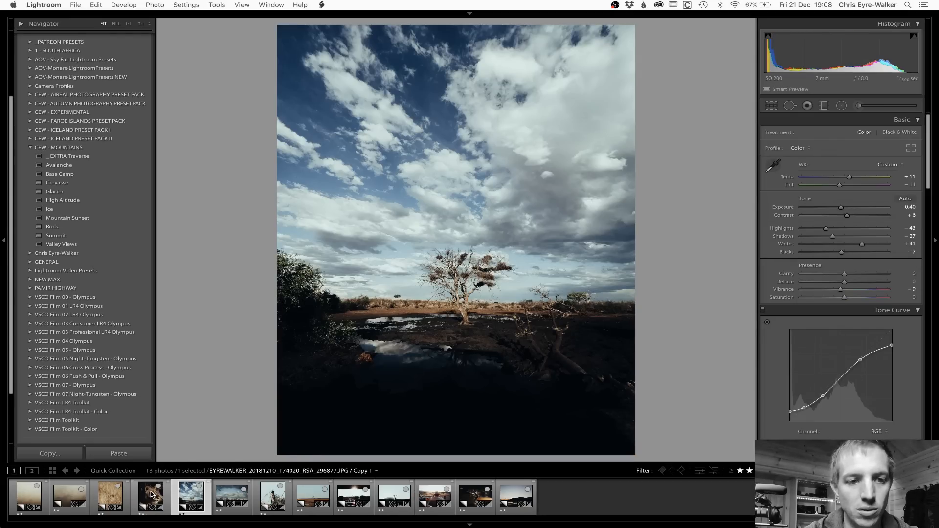
pyautogui.press('Left')
pyautogui.press('Right')
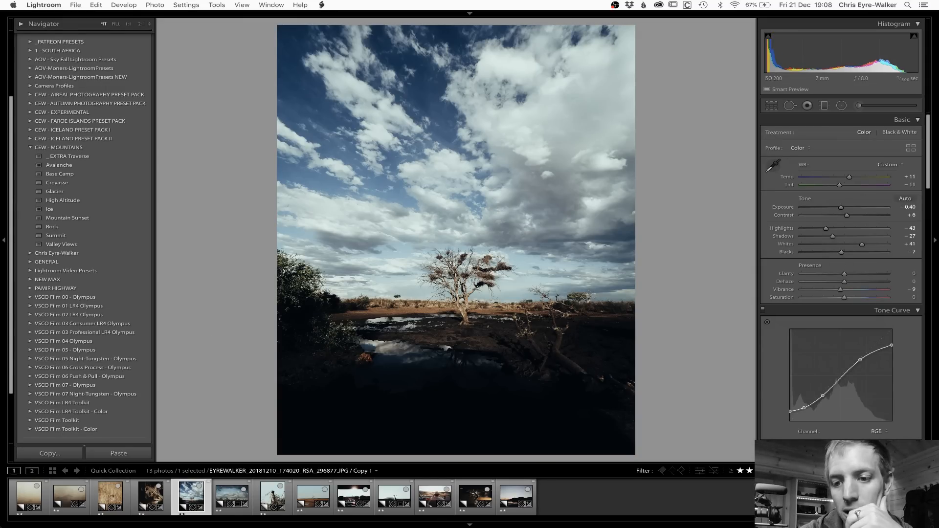
pyautogui.press('shift+super+r')
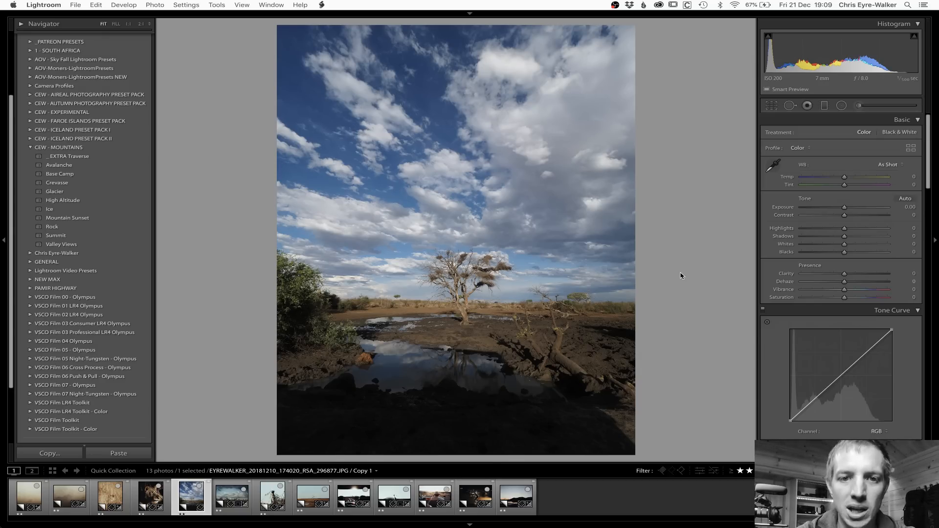
pyautogui.press('super+shift+v')
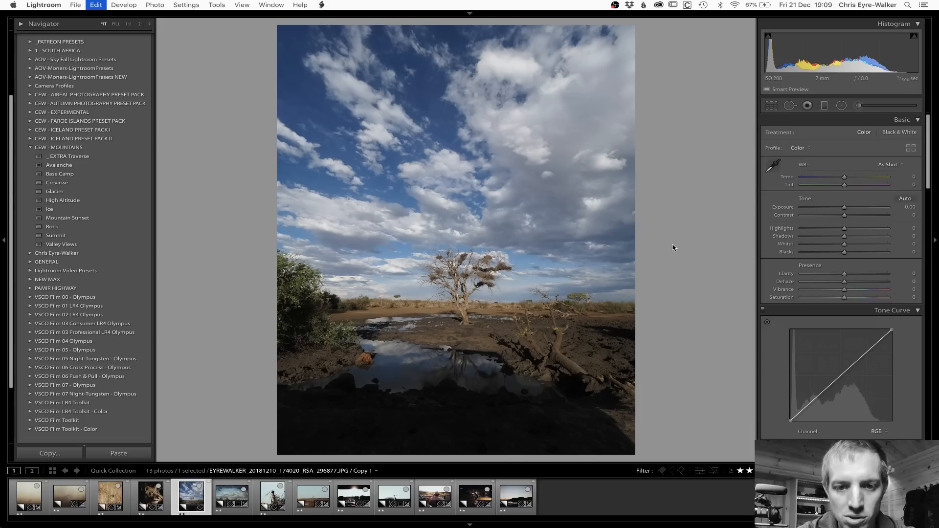
pyautogui.press('super+z')
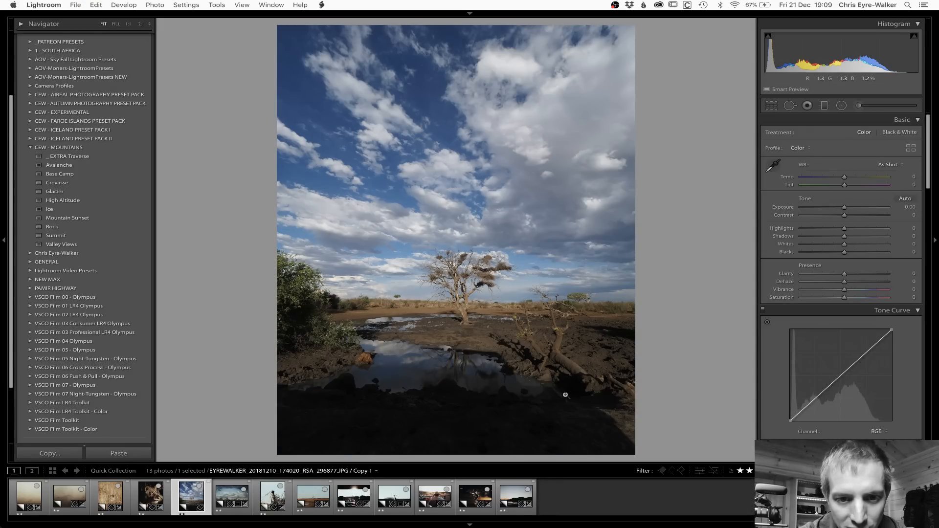
pyautogui.press('super+shift+z')
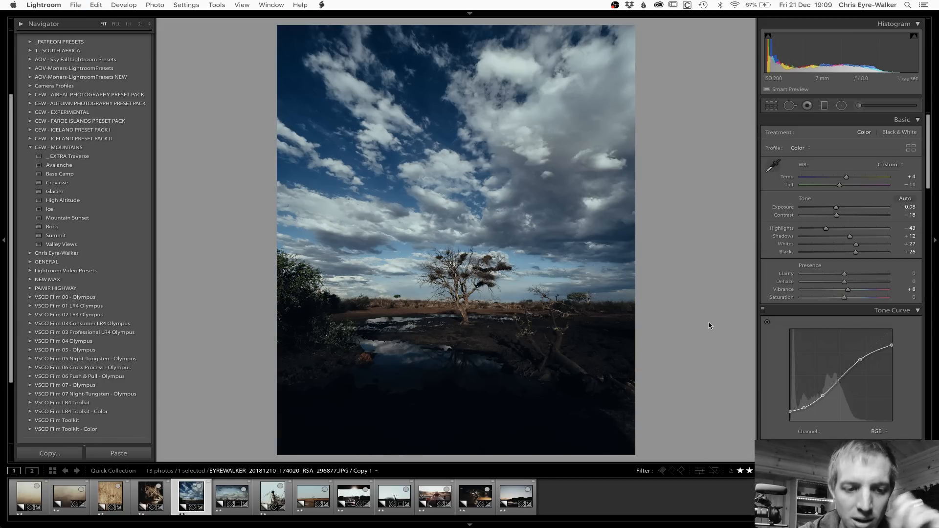
# Step: Compare with the lioness portrait, return to the tree photo and set its temperature to +12 and shadows to +42
pyautogui.press('Left')
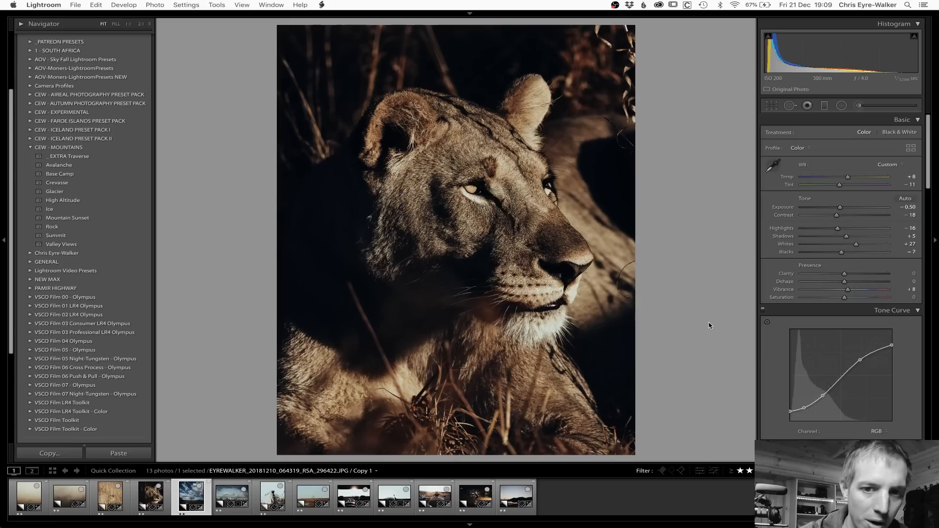
pyautogui.press('Right')
pyautogui.moveTo(846, 179); pyautogui.dragTo(849, 179)
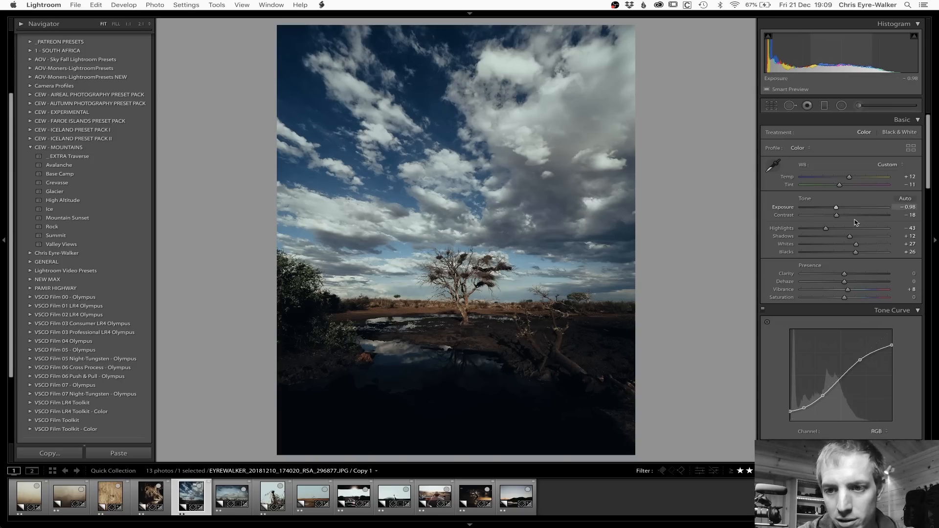
pyautogui.moveTo(852, 237); pyautogui.dragTo(865, 238)
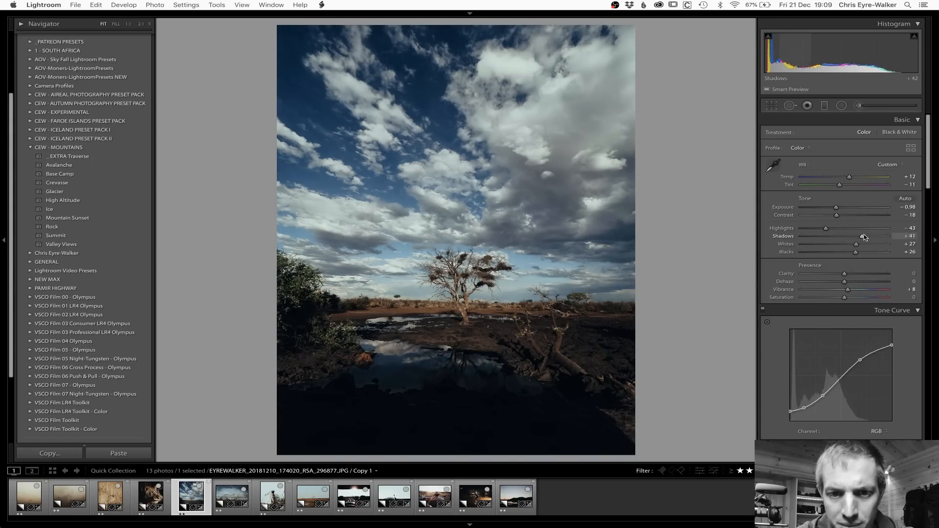
# Step: Set the tree photo's orange saturation to -35, orange luminance to +27 and blue saturation to -60
pyautogui.scroll(-10, 848, 291)
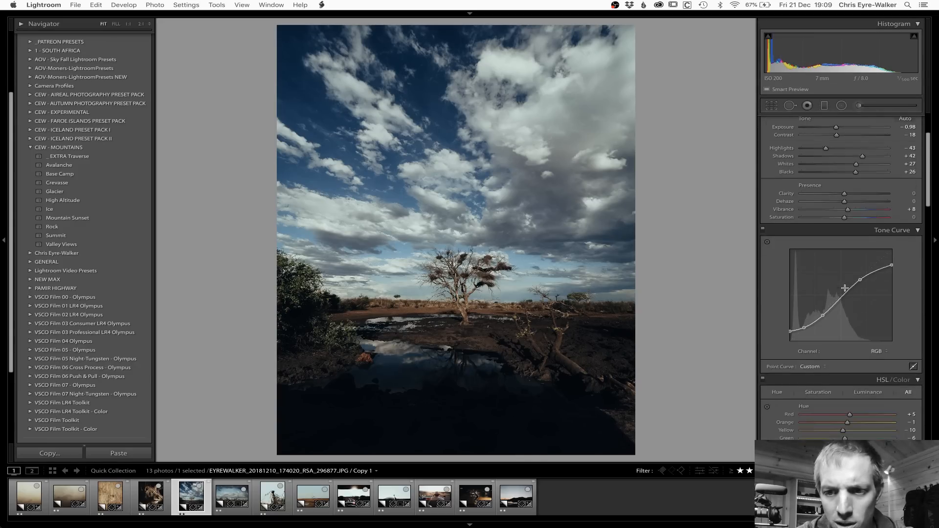
pyautogui.scroll(-3, 848, 291)
pyautogui.moveTo(825, 261); pyautogui.dragTo(831, 262)
pyautogui.moveTo(844, 337); pyautogui.dragTo(860, 338)
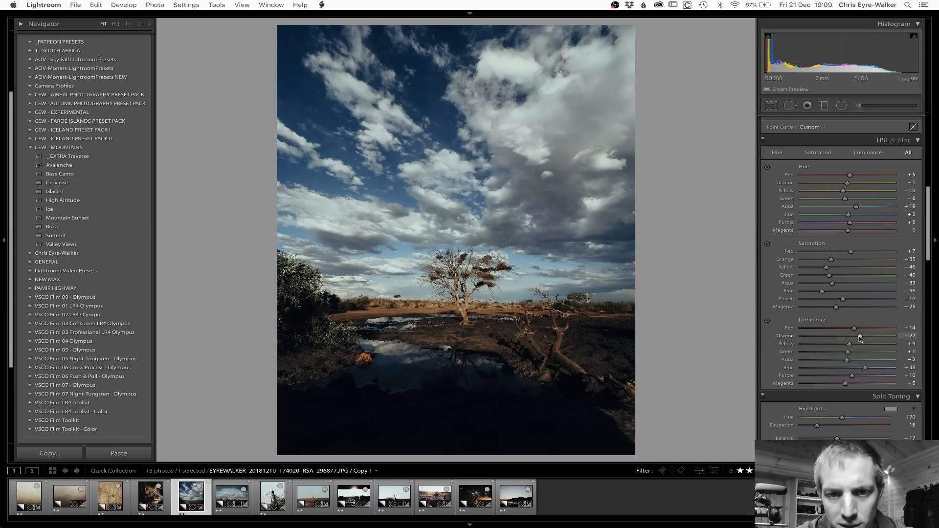
pyautogui.moveTo(822, 293); pyautogui.dragTo(821, 295)
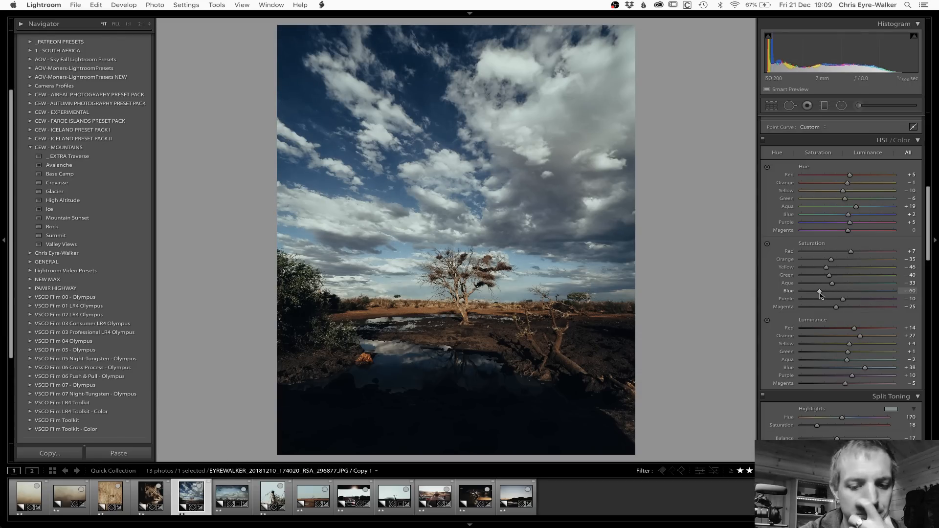
# Step: Place a graduated filter across the sky of the tree photo and reset its exposure to 0
pyautogui.click(825, 105)
pyautogui.moveTo(445, 101); pyautogui.dragTo(445, 343)
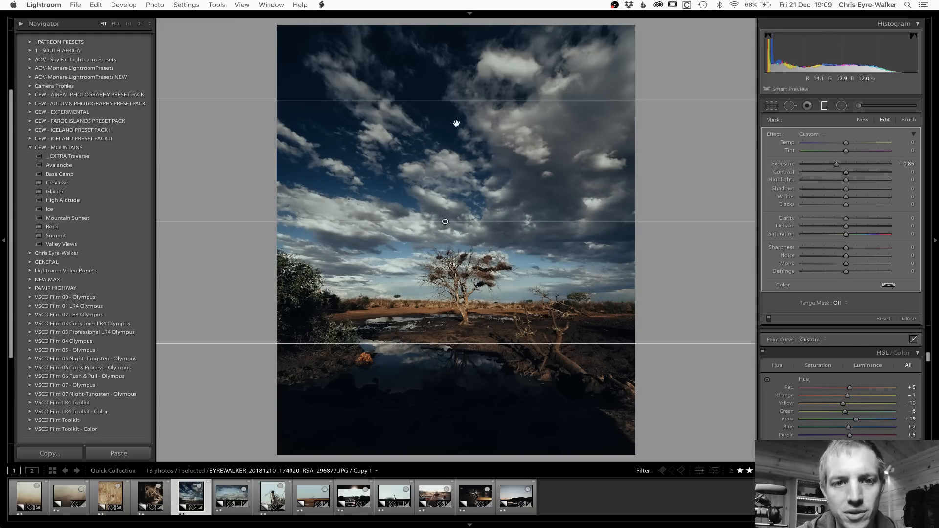
pyautogui.moveTo(443, 101); pyautogui.dragTo(444, 161)
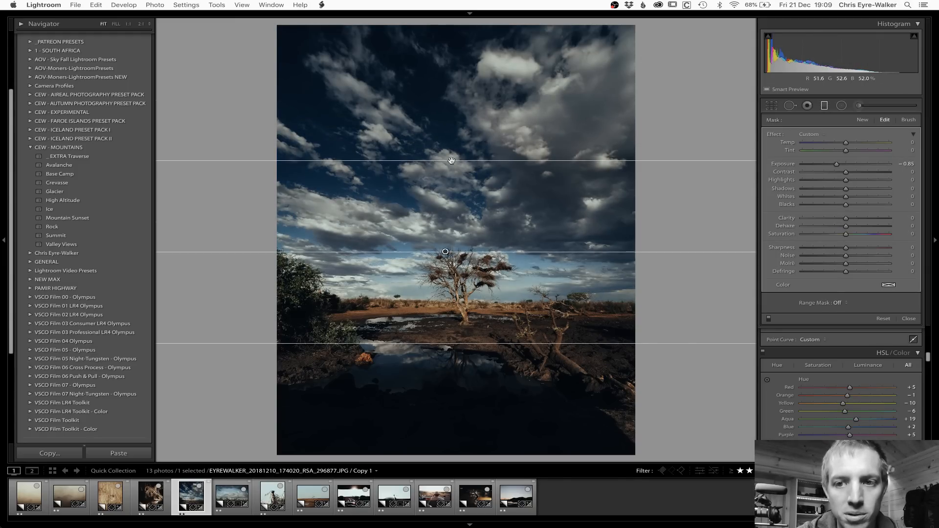
pyautogui.doubleClick(849, 165)
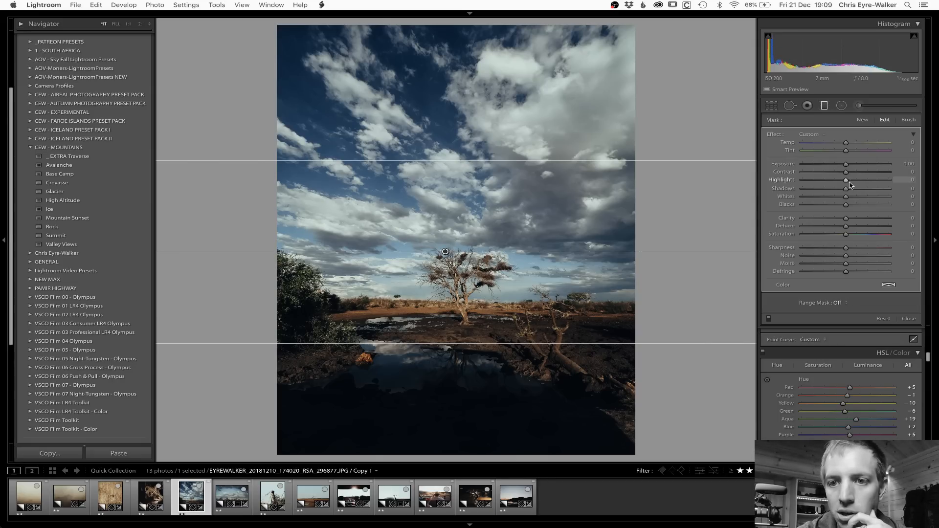
# Step: Set the sky filter's contrast to -20 and shadows to 23, and widen it and shift it upward so it ends at the horizon
pyautogui.moveTo(846, 189)
pyautogui.mouseDown()
pyautogui.moveTo(856, 192)
pyautogui.moveTo(838, 175)
pyautogui.mouseUp()
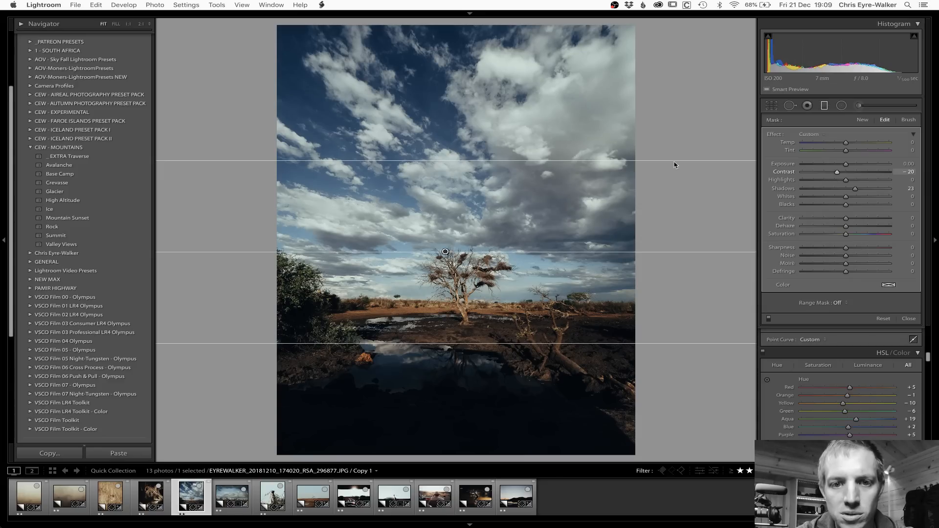
pyautogui.moveTo(492, 161); pyautogui.dragTo(465, 117)
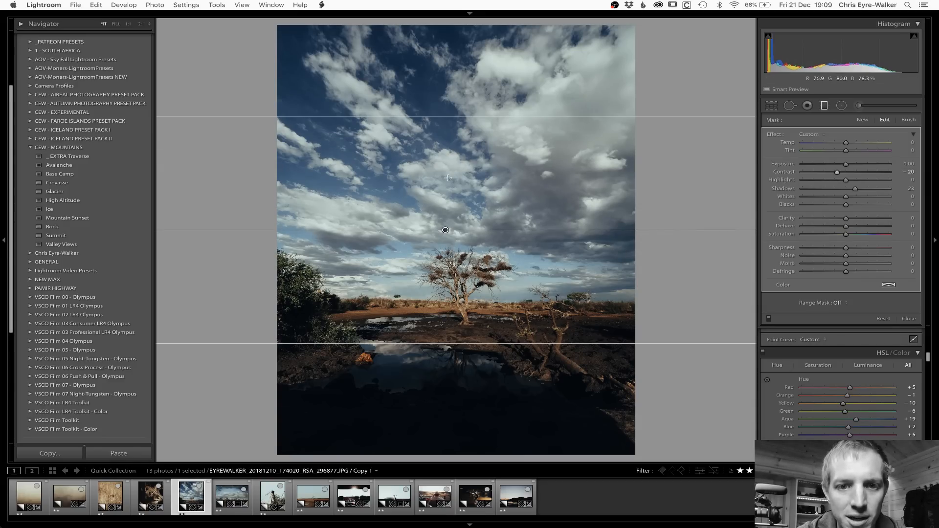
pyautogui.moveTo(444, 231); pyautogui.dragTo(445, 185)
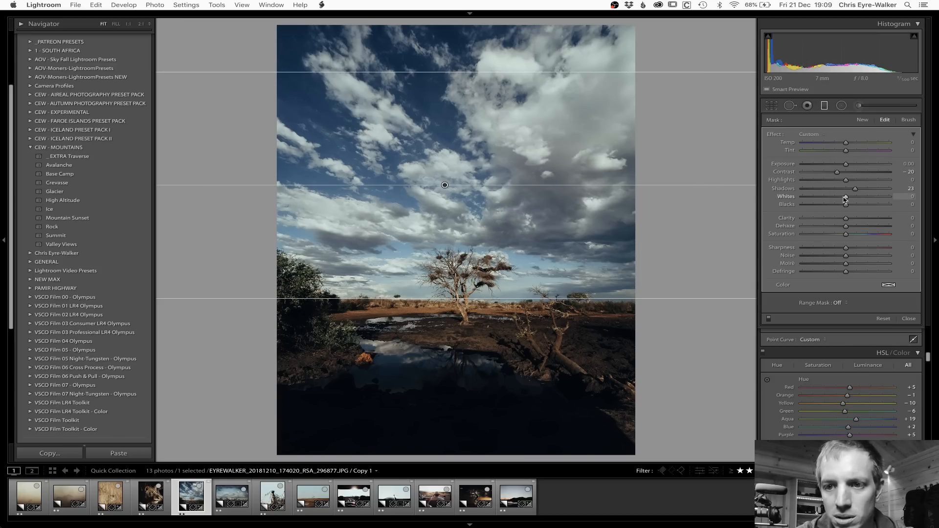
pyautogui.moveTo(846, 197); pyautogui.dragTo(847, 167)
pyautogui.press('m')
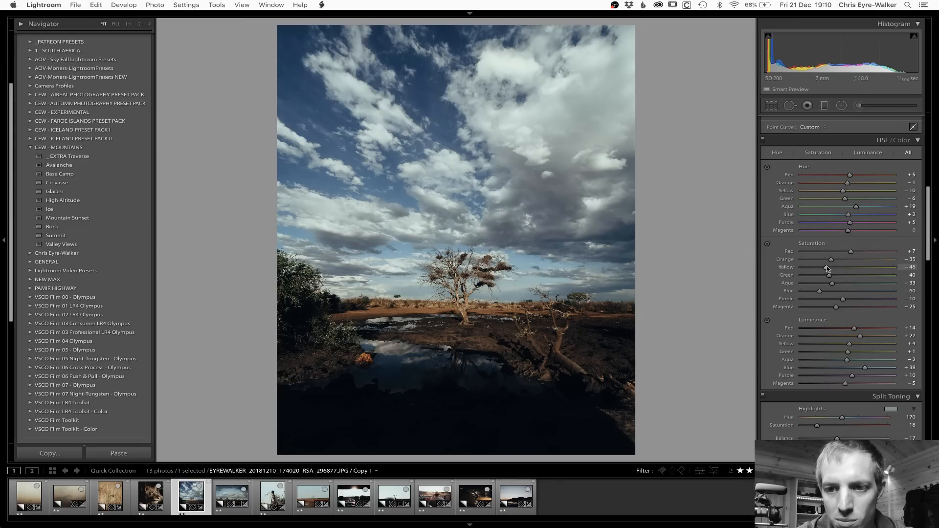
# Step: Set orange saturation to -31, yellow saturation to -35 and yellow luminance to +13, and copy the tree photo's settings without local adjustments or crop
pyautogui.moveTo(829, 268); pyautogui.dragTo(834, 261)
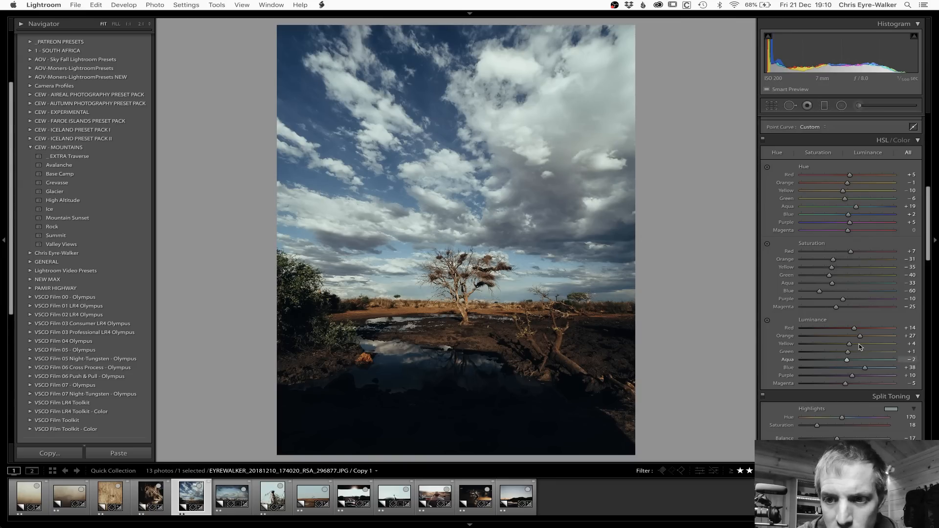
pyautogui.moveTo(850, 345); pyautogui.dragTo(853, 345)
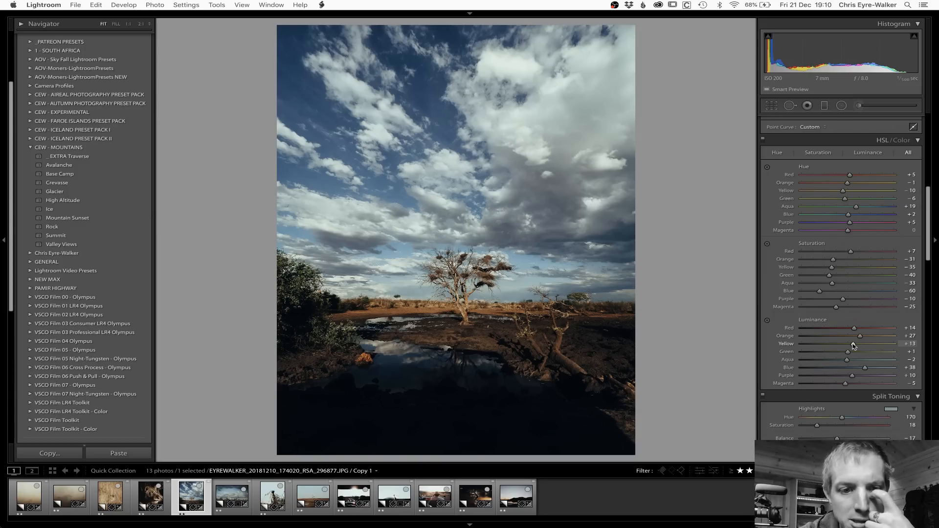
pyautogui.press('shift+super+c')
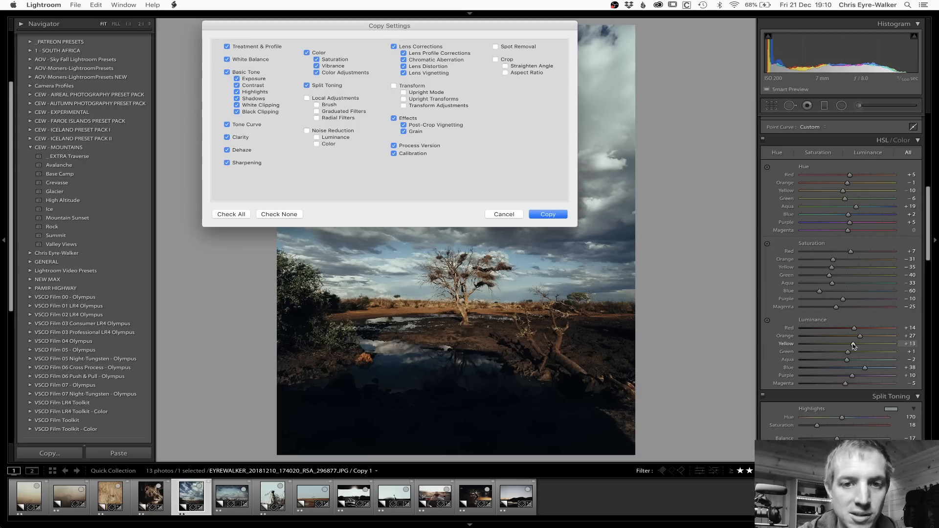
pyautogui.press('Return')
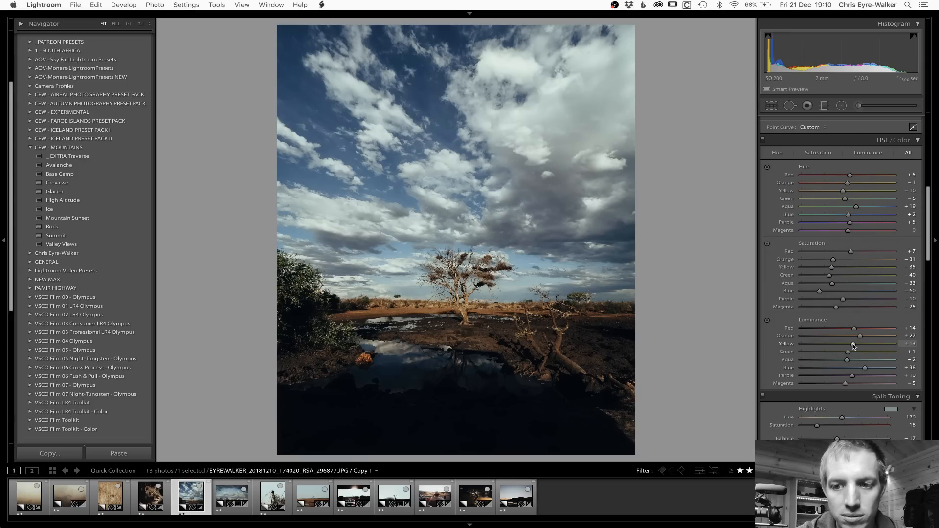
# Step: Open the giraffe photo, reset its develop settings and paste the settings copied from the tree photo
pyautogui.press('Right')
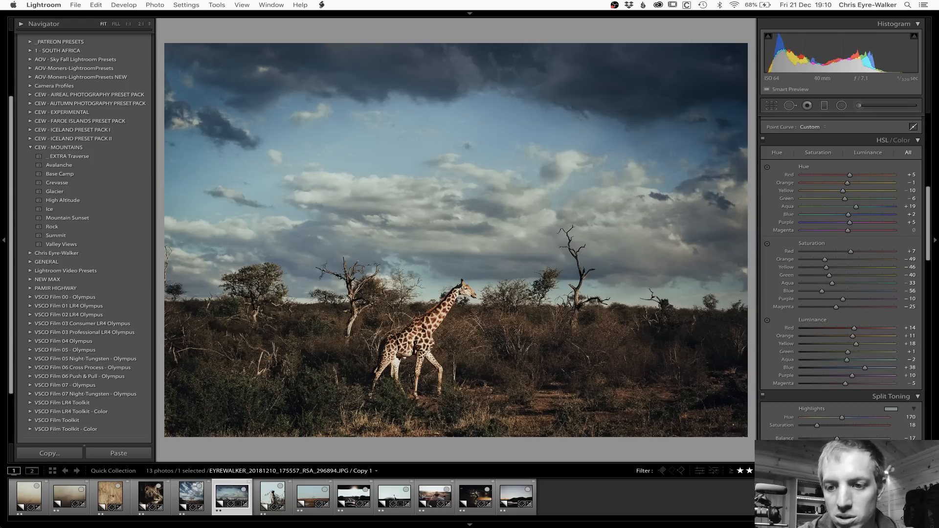
pyautogui.press('shift+super+r')
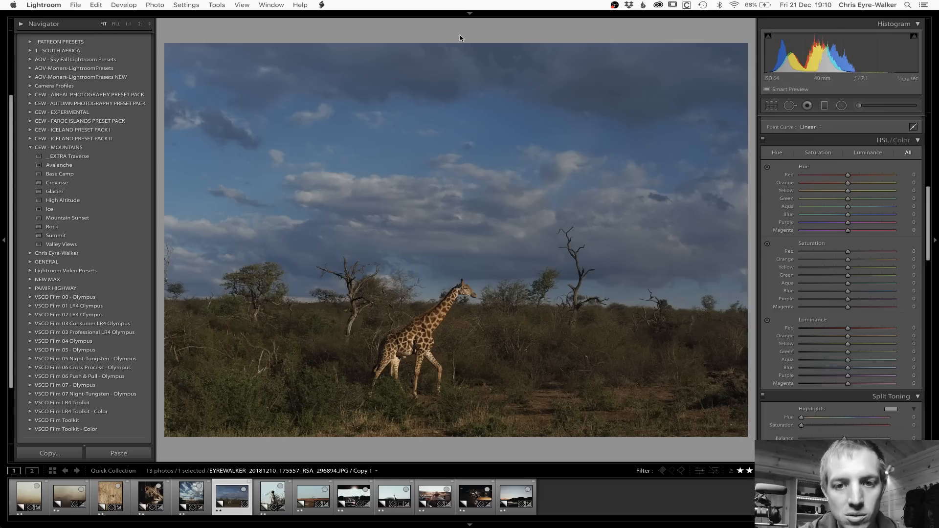
pyautogui.press('super+shift+z')
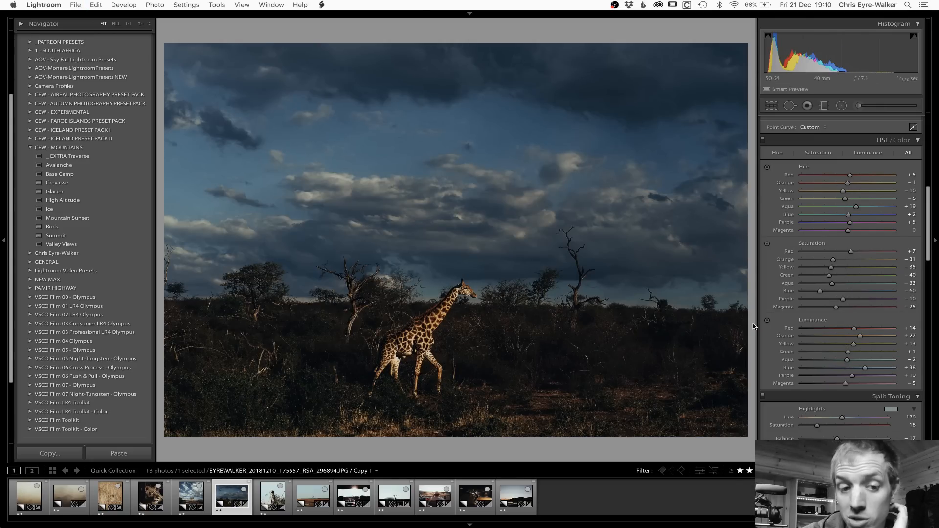
# Step: Set the giraffe photo's exposure to -0.25, temperature to +4 and highlights to -44
pyautogui.scroll(1, 894, 282)
pyautogui.scroll(10, 894, 283)
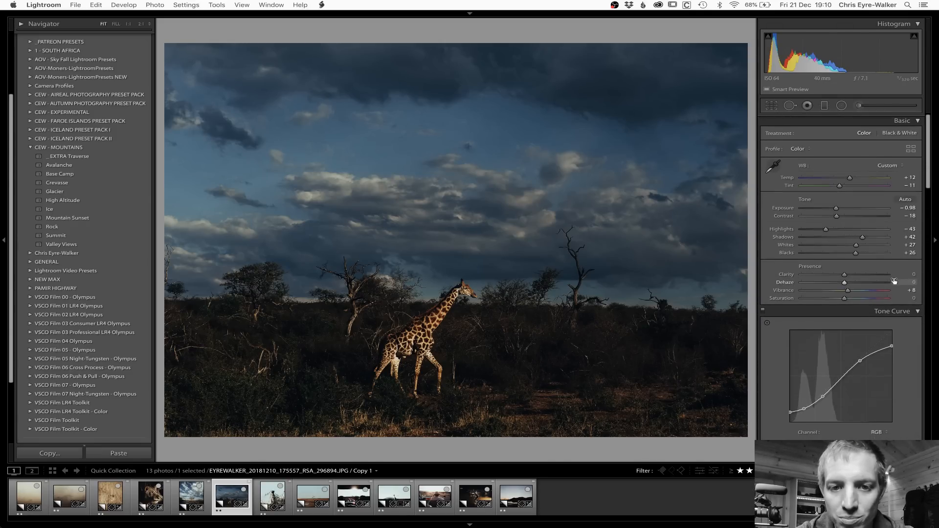
pyautogui.moveTo(836, 209); pyautogui.dragTo(841, 208)
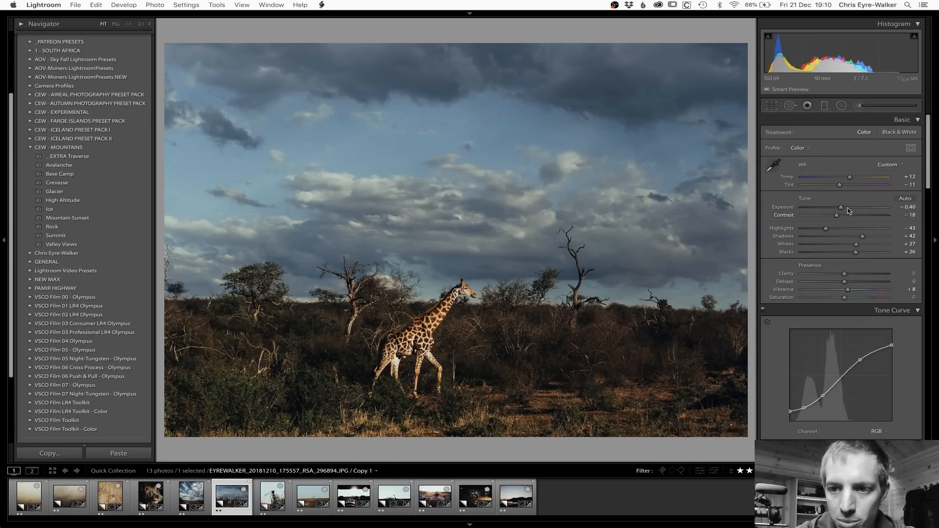
pyautogui.moveTo(850, 178); pyautogui.dragTo(846, 178)
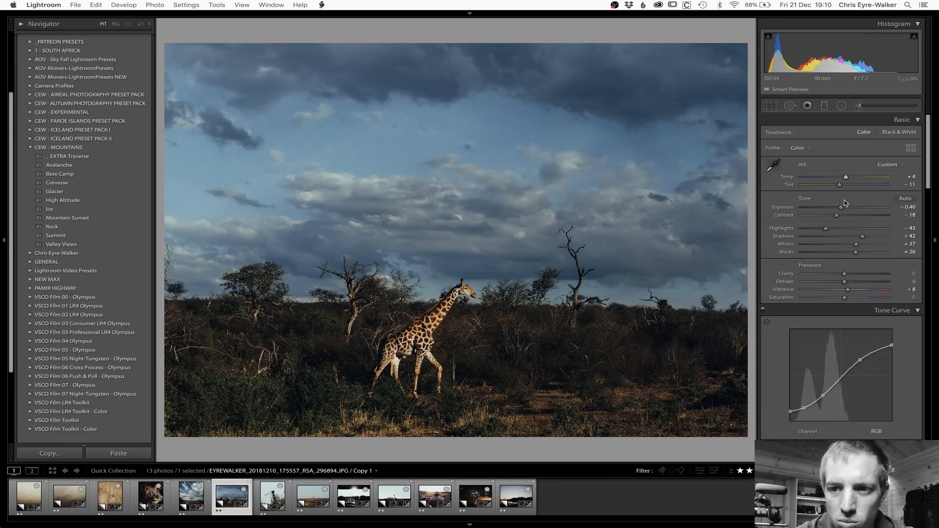
pyautogui.moveTo(842, 209); pyautogui.dragTo(825, 230)
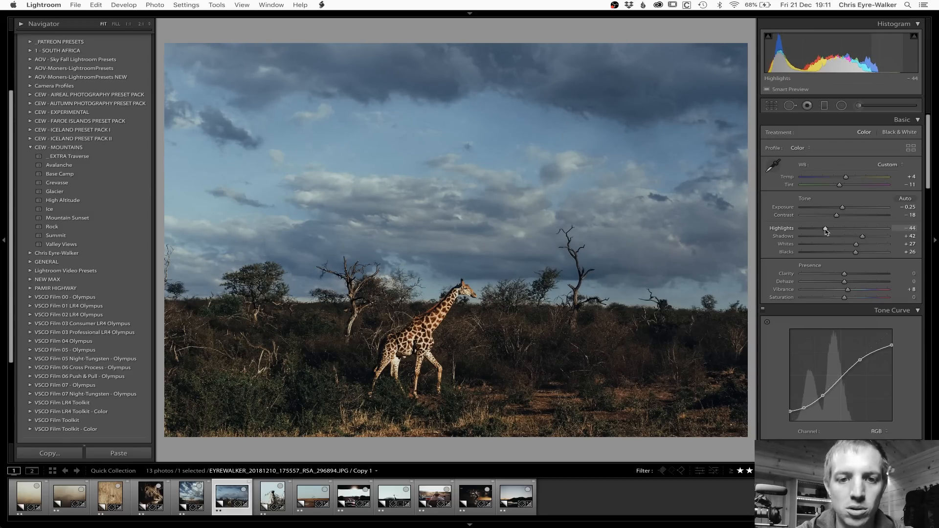
# Step: Place a graduated filter across the giraffe photo's sky, ending below the horizon, with exposure 0, contrast 18 and whites 14
pyautogui.press('m')
pyautogui.moveTo(463, 245); pyautogui.dragTo(459, 355)
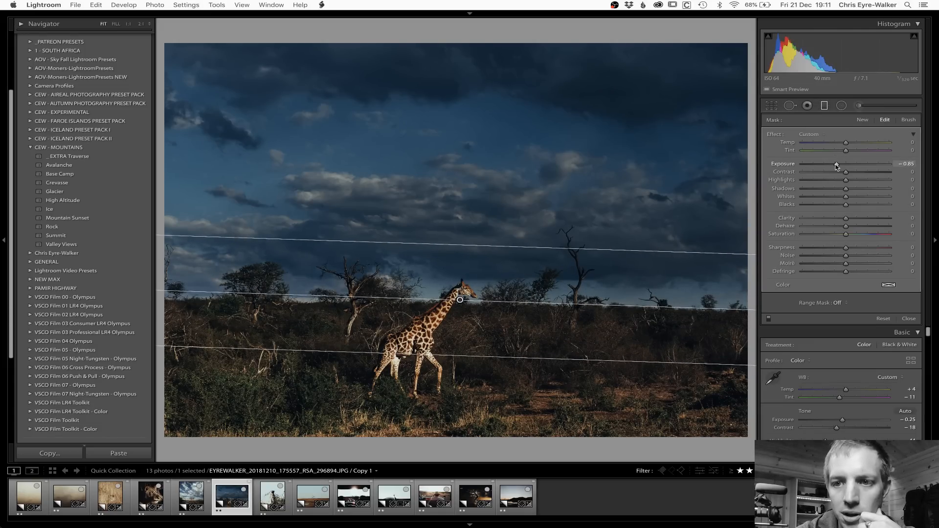
pyautogui.doubleClick(837, 165)
pyautogui.moveTo(847, 174); pyautogui.dragTo(855, 173)
pyautogui.click(851, 197)
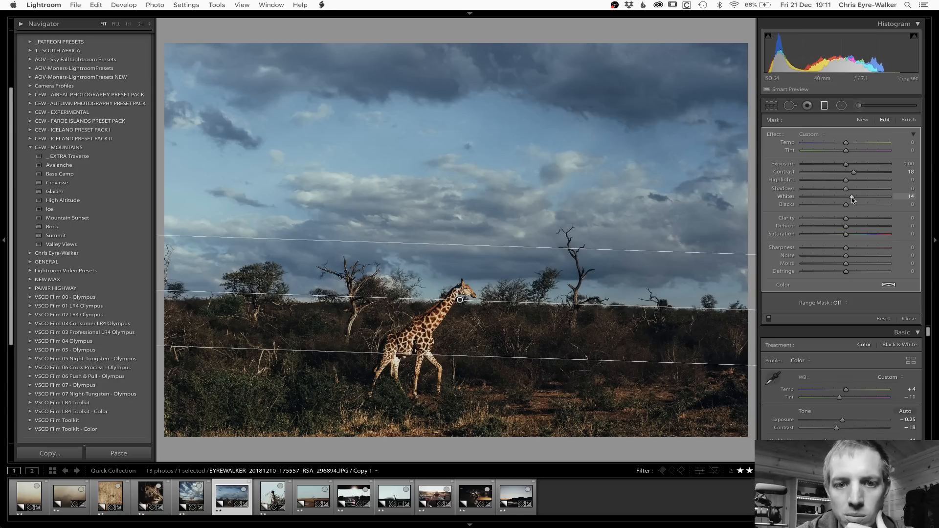
# Step: Set the sky filter's blacks to -12 and shadows to -10, fine-tune its saturation, and compare the giraffe photo before and after
pyautogui.moveTo(846, 204); pyautogui.dragTo(843, 191)
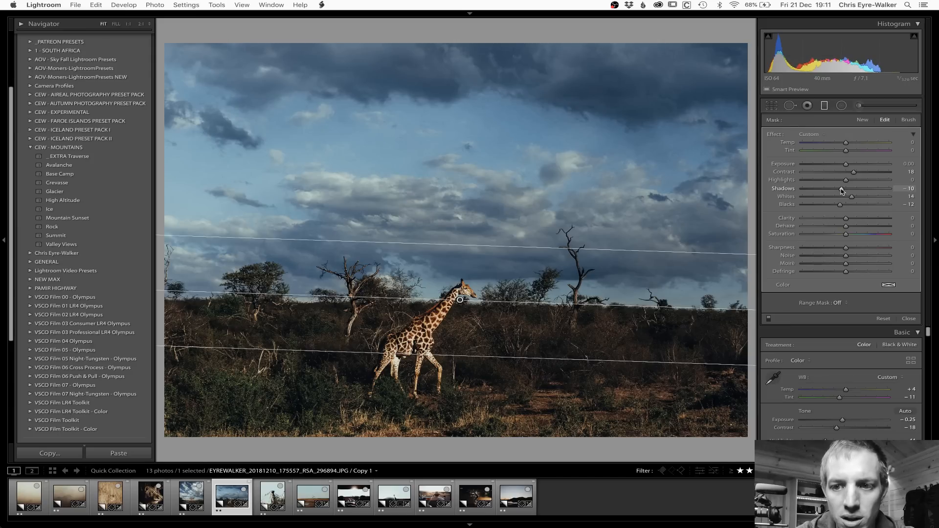
pyautogui.moveTo(845, 234); pyautogui.dragTo(845, 235)
pyautogui.moveTo(847, 143); pyautogui.dragTo(847, 143)
pyautogui.moveTo(846, 235); pyautogui.dragTo(845, 235)
pyautogui.press('m')
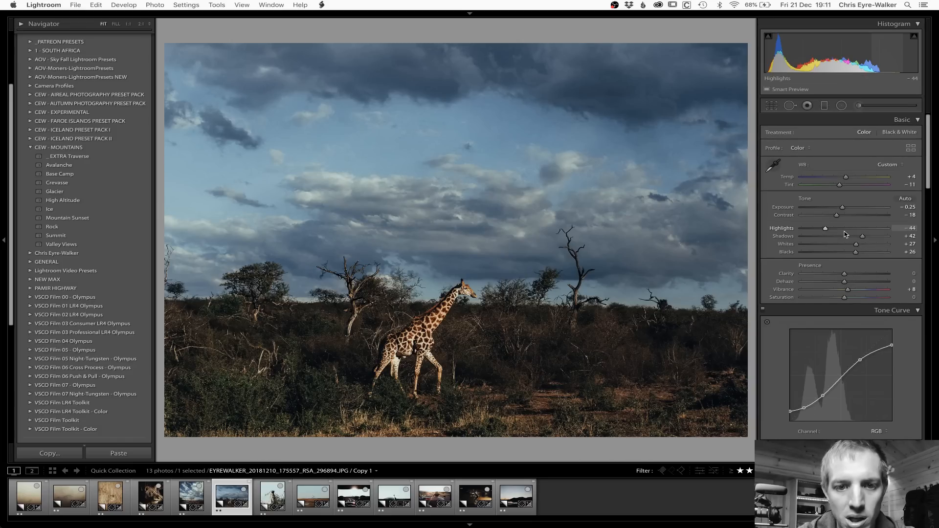
pyautogui.press('\\')
pyautogui.press('\\')
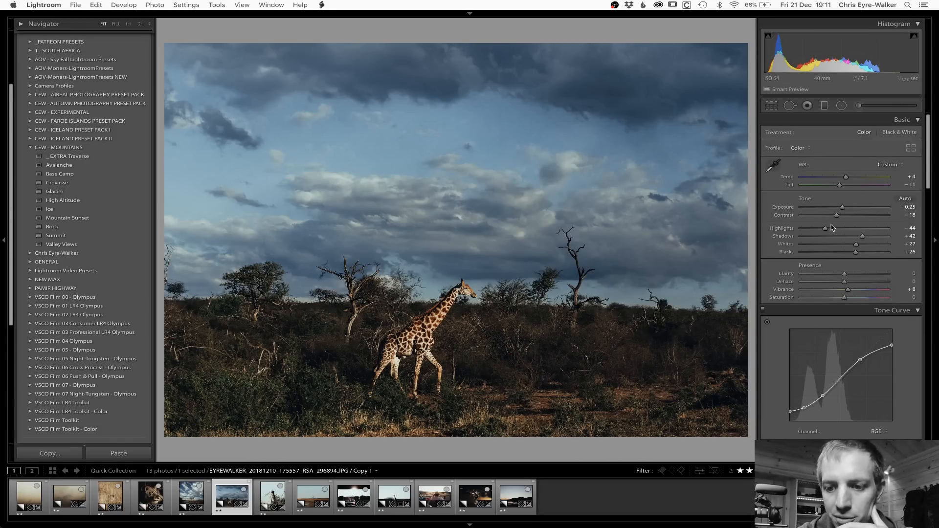
# Step: Set the giraffe photo's orange saturation to -28 and temperature to +8
pyautogui.scroll(-15, 854, 289)
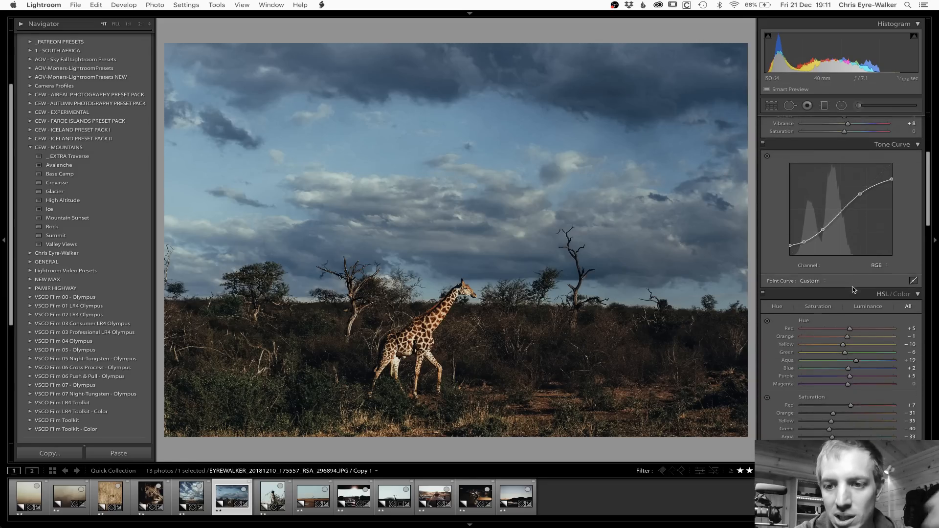
pyautogui.scroll(-1, 856, 293)
pyautogui.moveTo(834, 341); pyautogui.dragTo(834, 341)
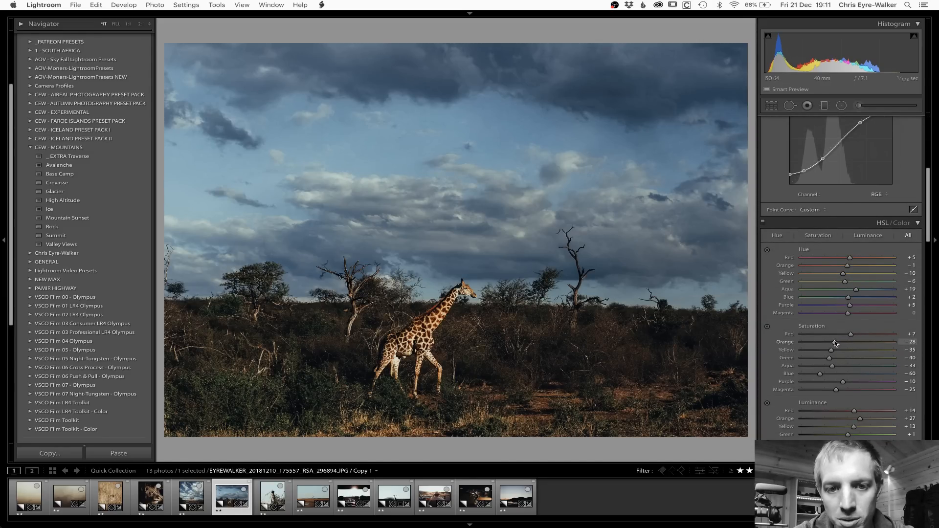
pyautogui.scroll(10, 839, 318)
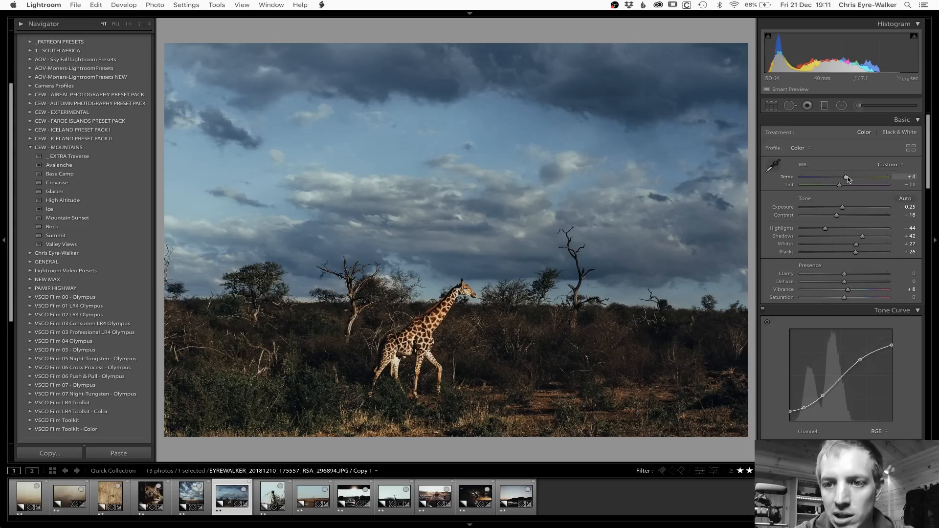
pyautogui.moveTo(846, 179); pyautogui.dragTo(847, 180)
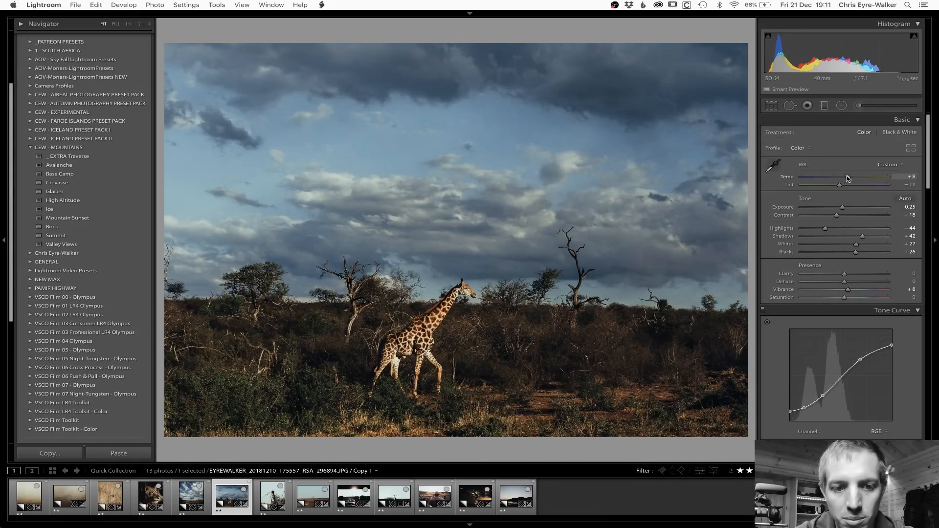
# Step: Open the cheetah photo, reset its develop settings and apply the Rock preset
pyautogui.press('Right')
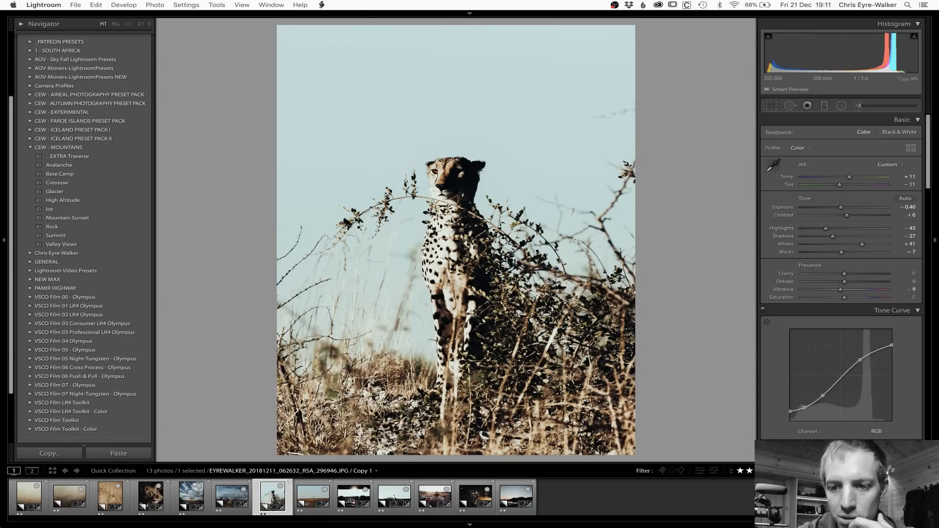
pyautogui.press('super+shift+r')
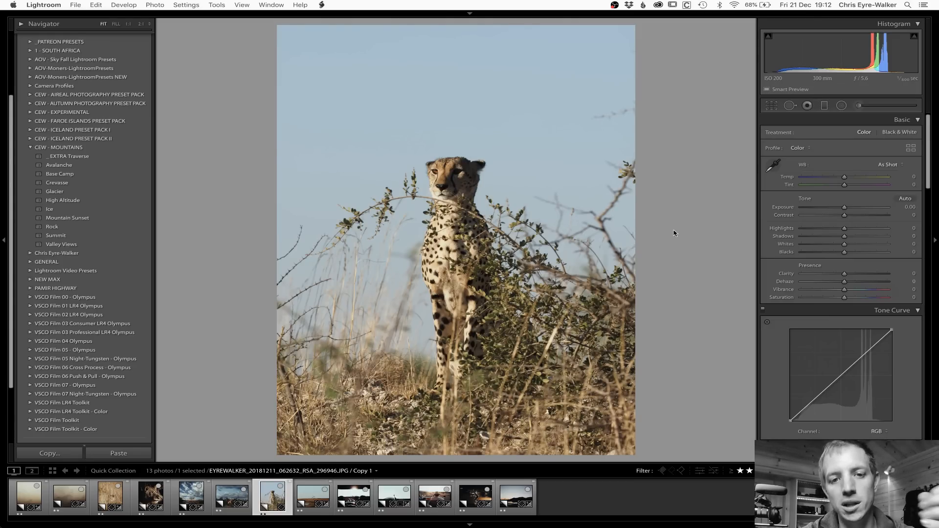
pyautogui.click(446, 177)
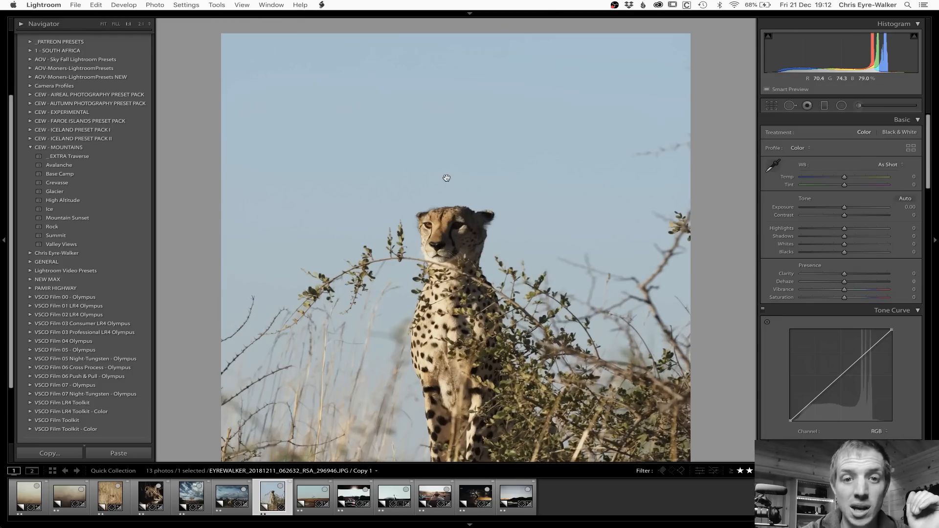
pyautogui.click(447, 228)
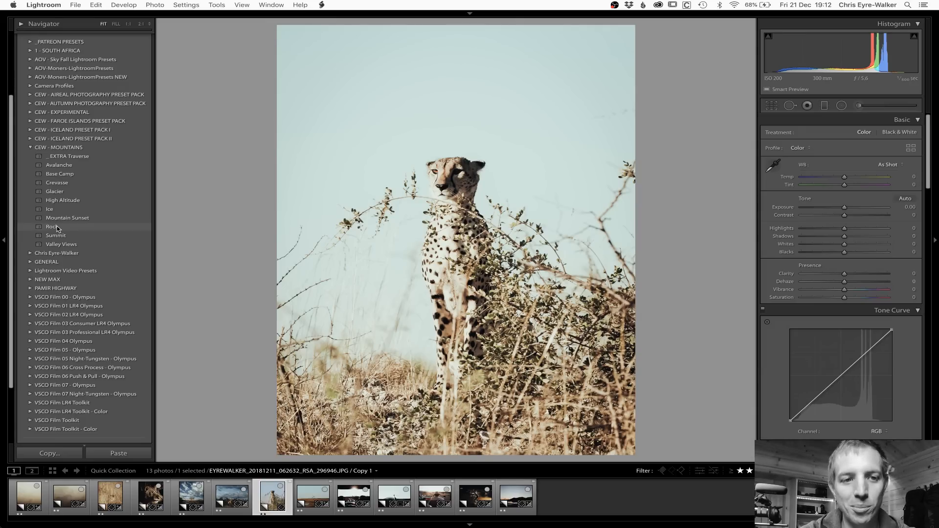
pyautogui.click(52, 226)
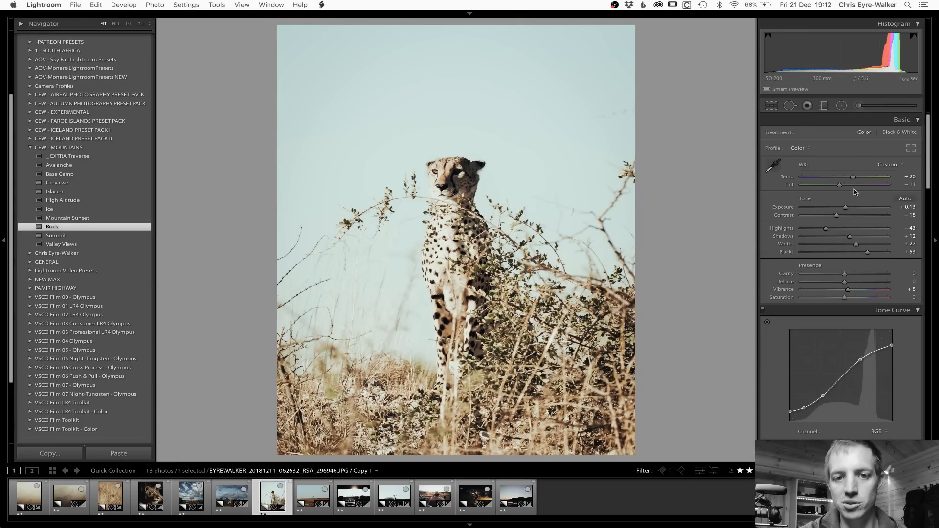
# Step: Set the cheetah photo's exposure to -0.35 and split-toning highlight saturation to 10, and compare with split toning off and on
pyautogui.moveTo(846, 208); pyautogui.dragTo(842, 208)
pyautogui.scroll(-2, 868, 294)
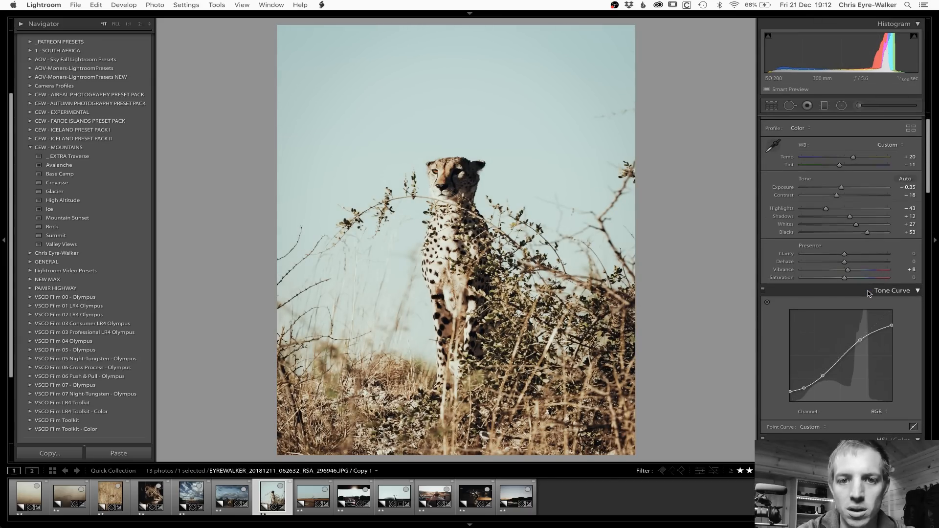
pyautogui.scroll(-15, 869, 294)
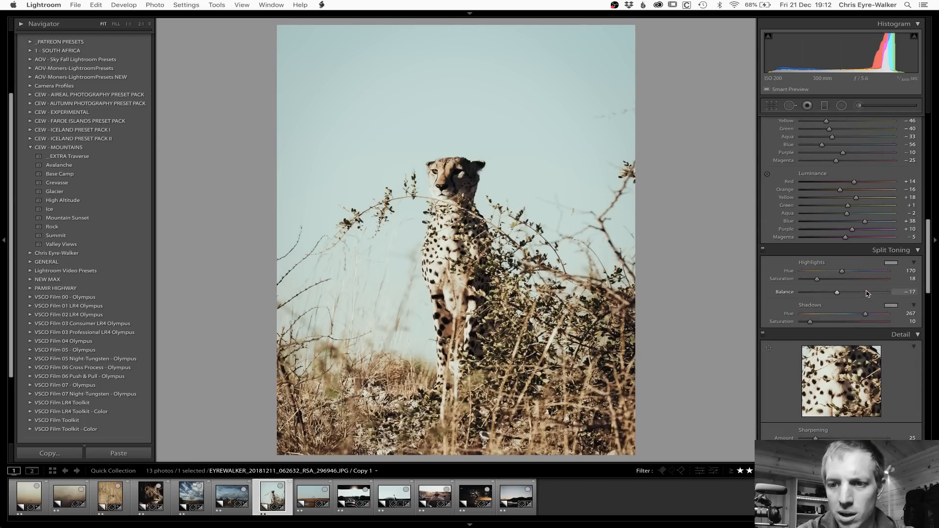
pyautogui.moveTo(817, 280); pyautogui.dragTo(810, 282)
pyautogui.click(765, 251)
pyautogui.click(764, 251)
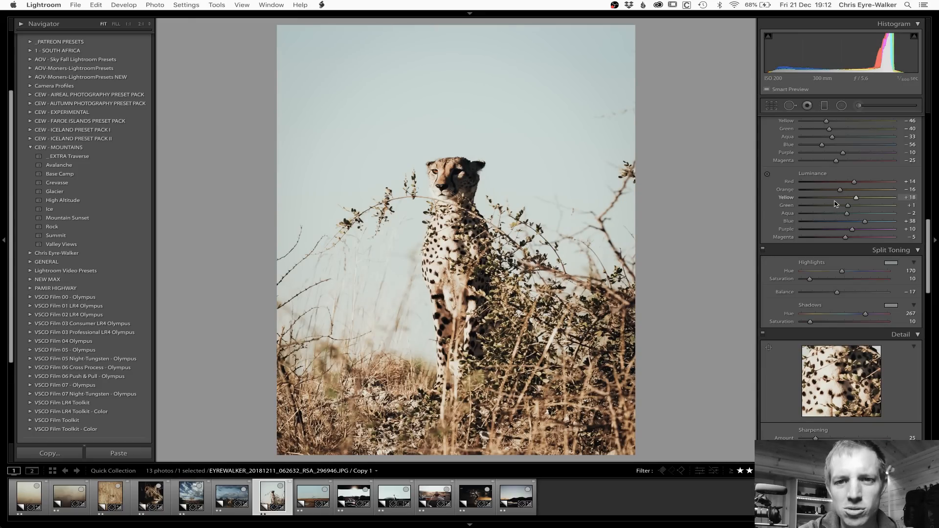
# Step: Set the cheetah photo's temperature to +18, tint to -21, highlights to -62, blacks to +22 and shadows to -2
pyautogui.scroll(15, 835, 204)
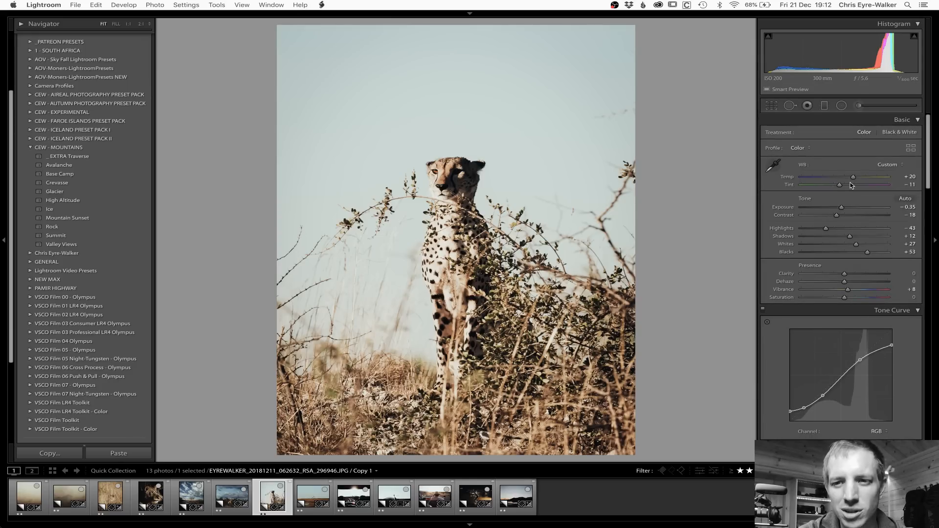
pyautogui.moveTo(853, 178); pyautogui.dragTo(836, 185)
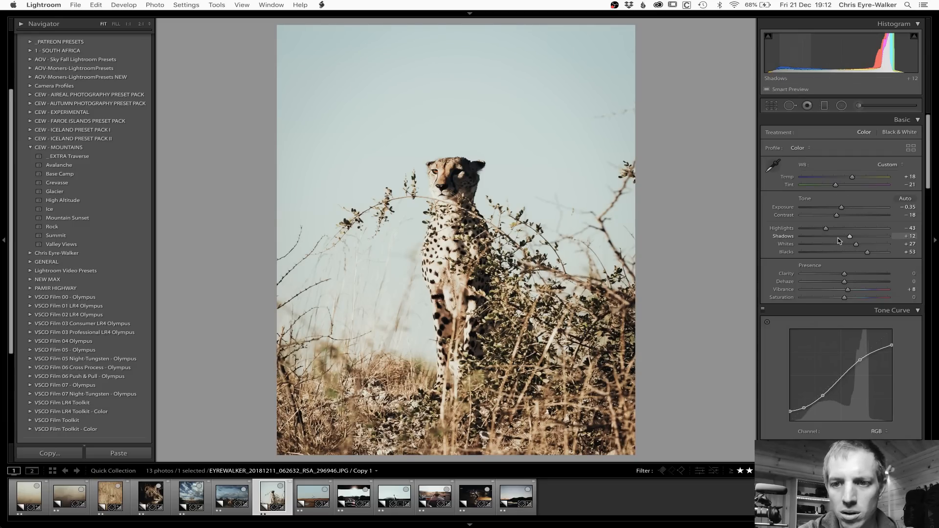
pyautogui.moveTo(826, 228); pyautogui.dragTo(818, 228)
pyautogui.moveTo(868, 252); pyautogui.dragTo(843, 238)
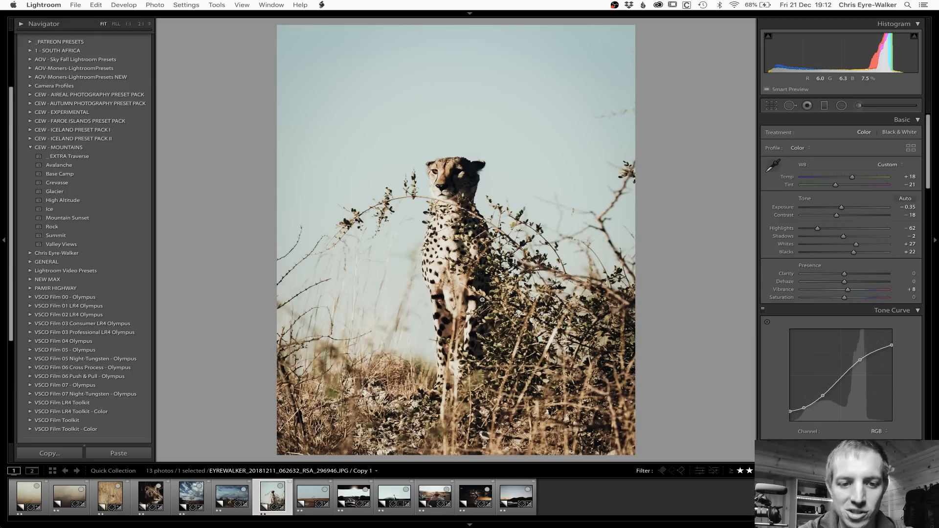
# Step: Compare the cheetah photo before and after, and set its blacks to -5 and highlights to -73
pyautogui.press('\\')
pyautogui.press('\\')
pyautogui.press('\\')
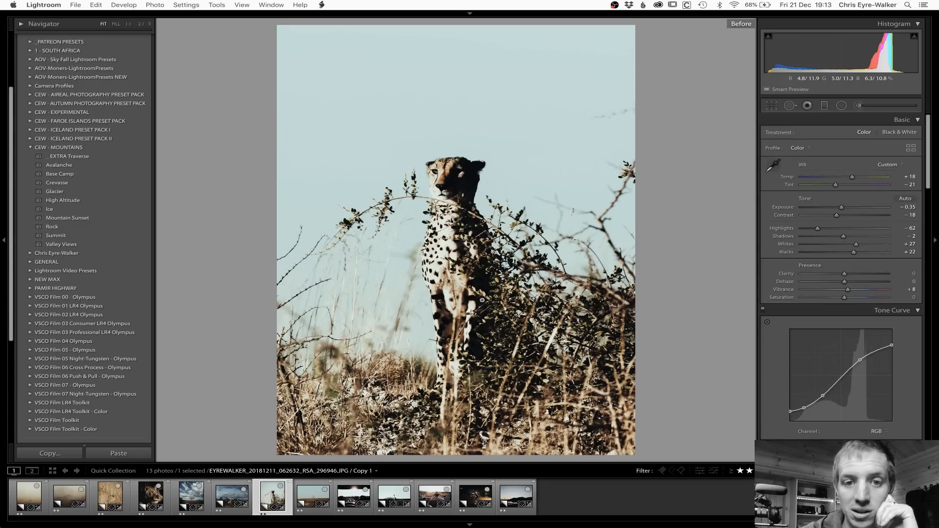
pyautogui.press('\\')
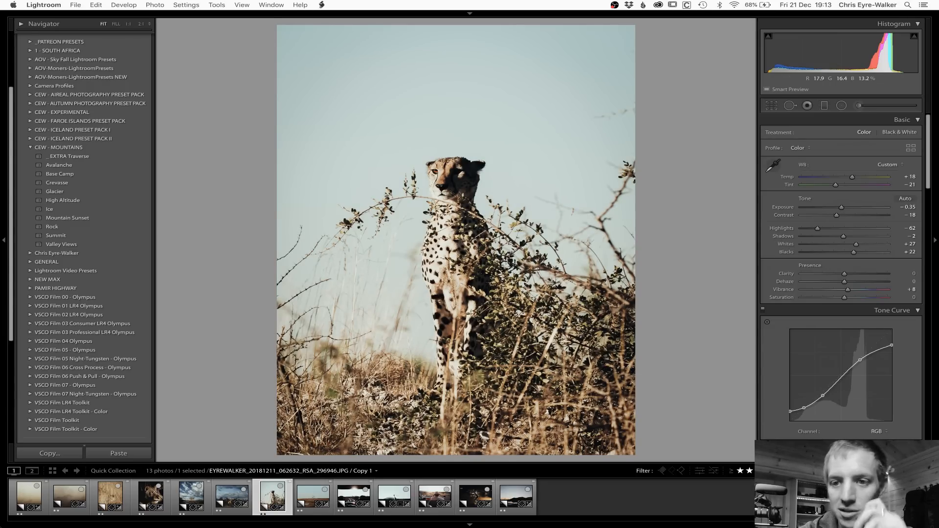
pyautogui.moveTo(853, 252); pyautogui.dragTo(818, 231)
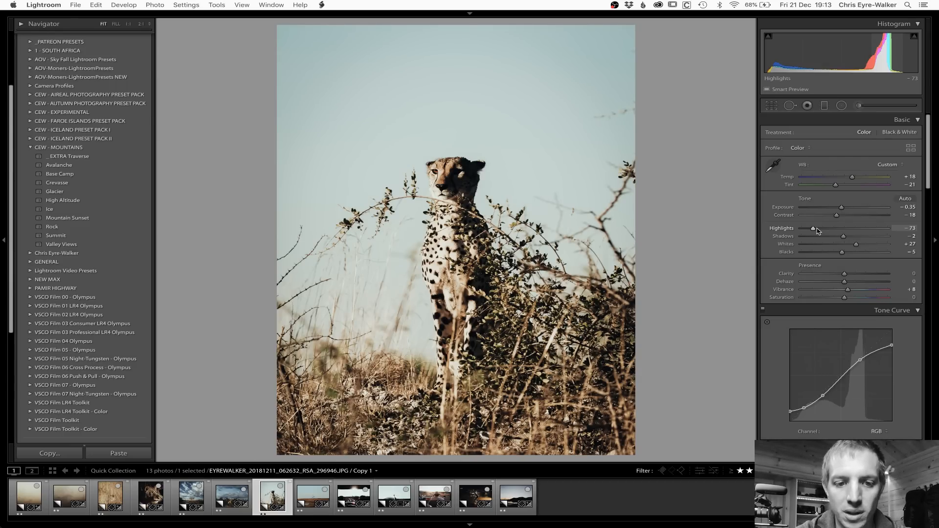
# Step: Open the waterhole tree photo, reset it and paste the copied settings, with temperature +7, tint -5 and exposure -0.60
pyautogui.press('Right')
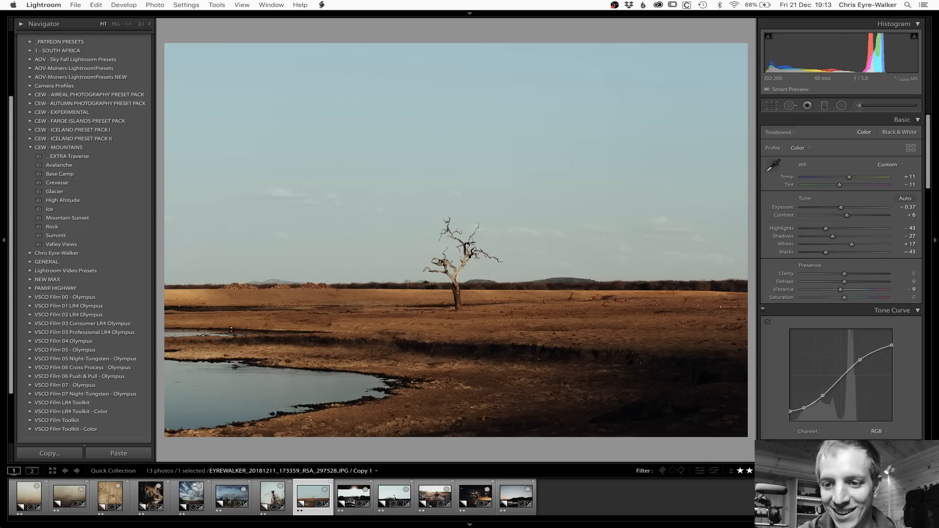
pyautogui.click(882, 453)
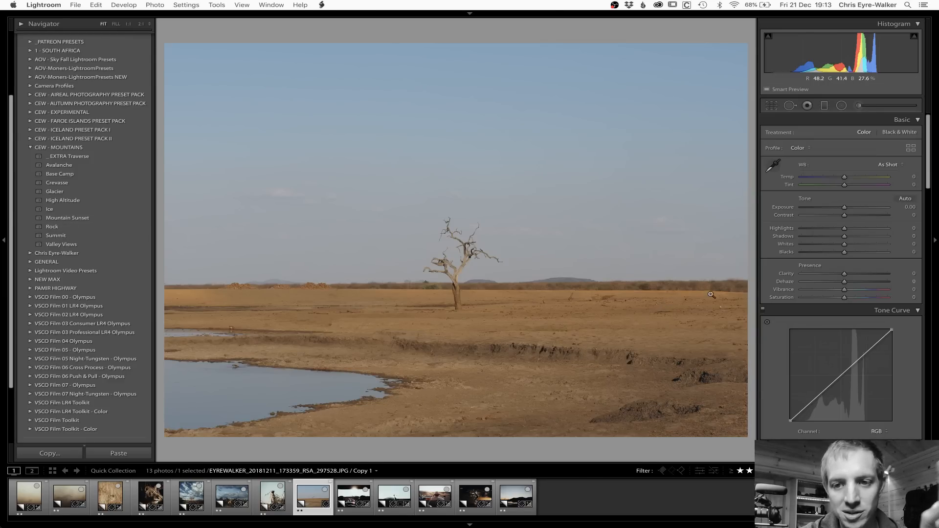
pyautogui.press('super+shift+z')
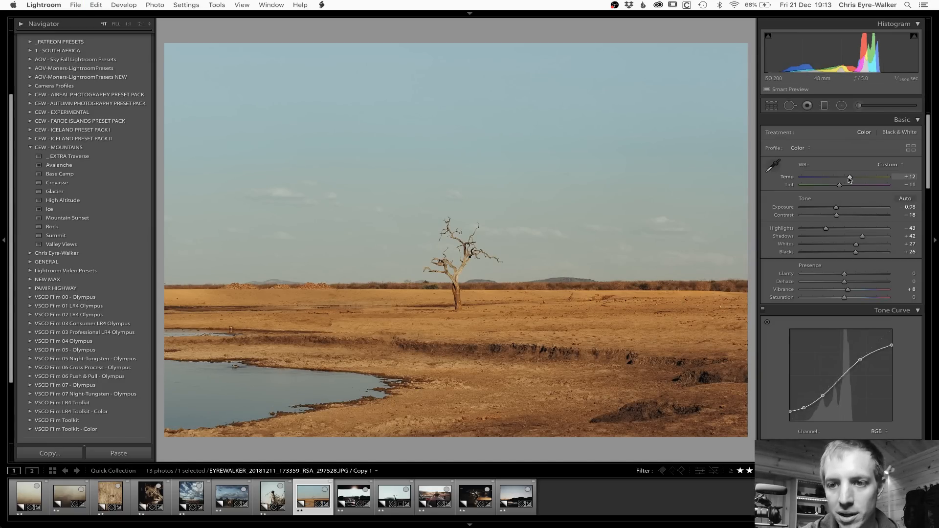
pyautogui.moveTo(849, 179); pyautogui.dragTo(838, 208)
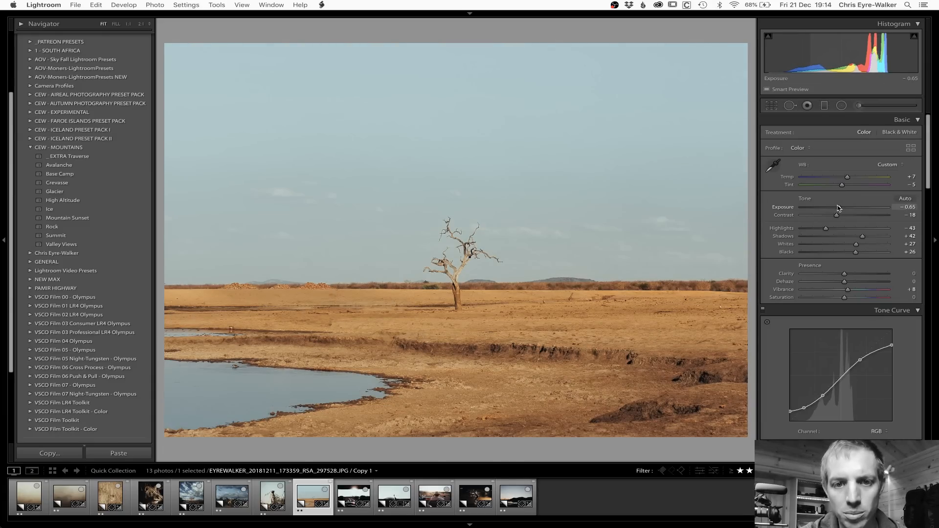
# Step: Place a graduated filter over the waterhole photo's foreground, fading out above the horizon, with exposure -0.15 and blacks -8
pyautogui.press('m')
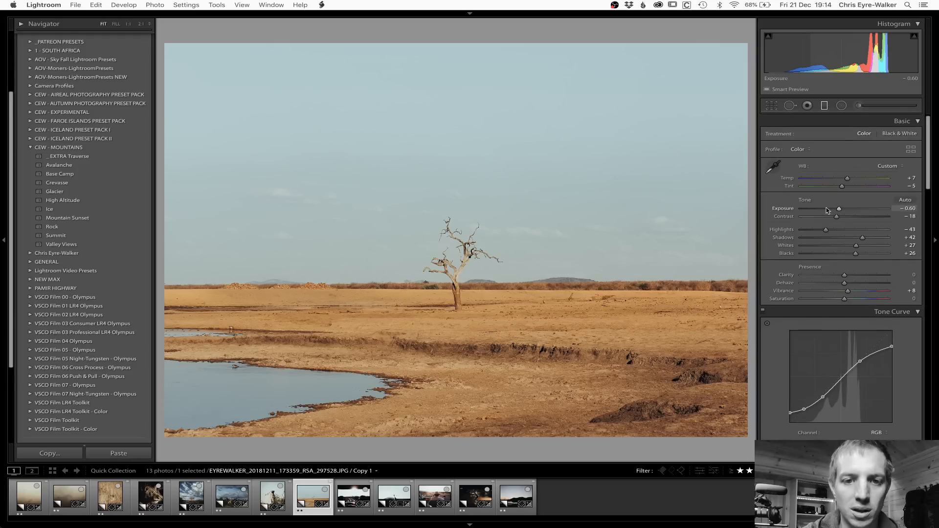
pyautogui.moveTo(445, 373); pyautogui.dragTo(450, 226)
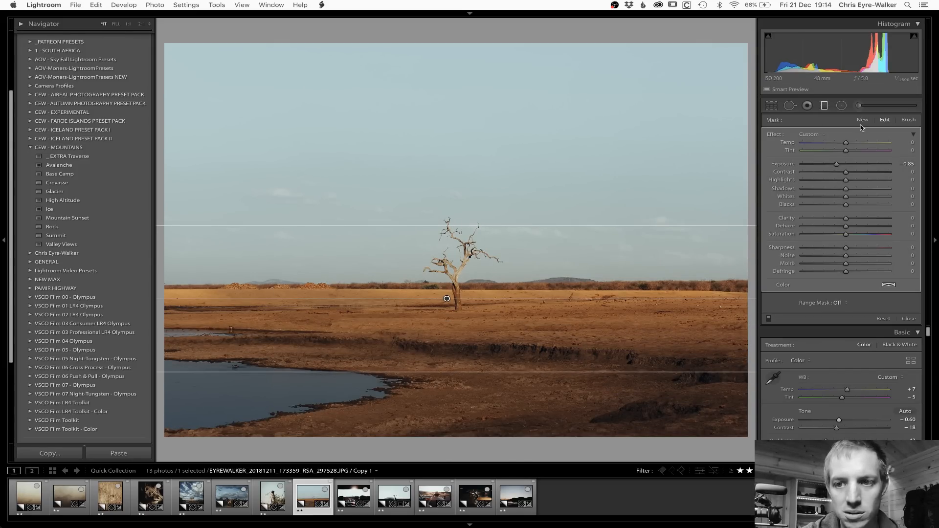
pyautogui.moveTo(838, 165); pyautogui.dragTo(844, 165)
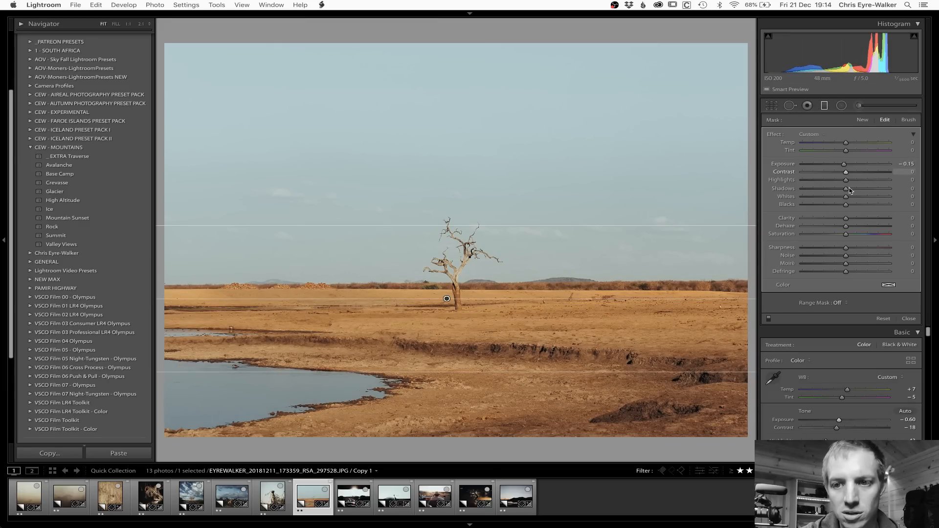
pyautogui.moveTo(846, 205); pyautogui.dragTo(843, 205)
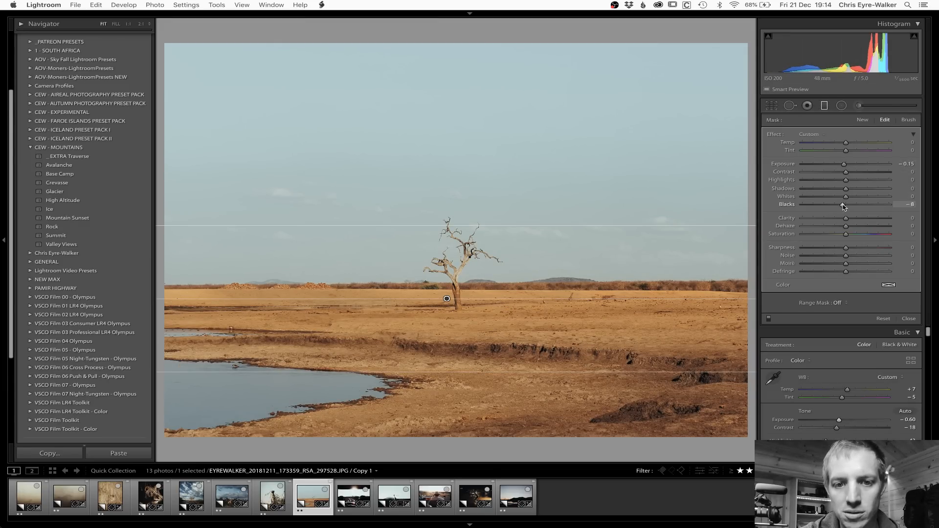
# Step: Tighten the waterhole photo's graduated filter around the horizon, set its temperature to -7 and blacks to -7, and compare the photo with its unedited state
pyautogui.moveTo(846, 143); pyautogui.dragTo(844, 144)
pyautogui.moveTo(455, 373); pyautogui.dragTo(454, 313)
pyautogui.moveTo(446, 223); pyautogui.dragTo(448, 270)
pyautogui.moveTo(564, 292); pyautogui.dragTo(565, 293)
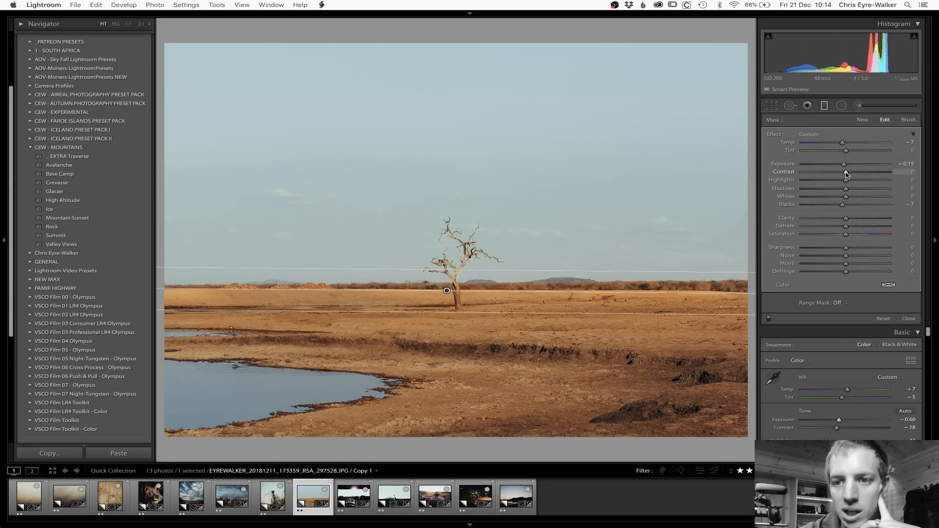
pyautogui.moveTo(846, 173); pyautogui.dragTo(852, 199)
pyautogui.press('m')
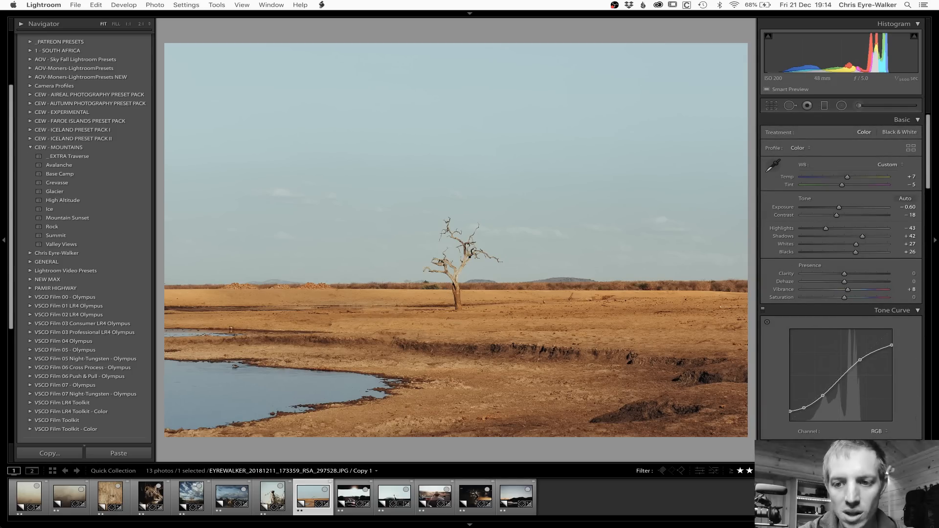
pyautogui.press('super+shift+r')
pyautogui.press('super+z')
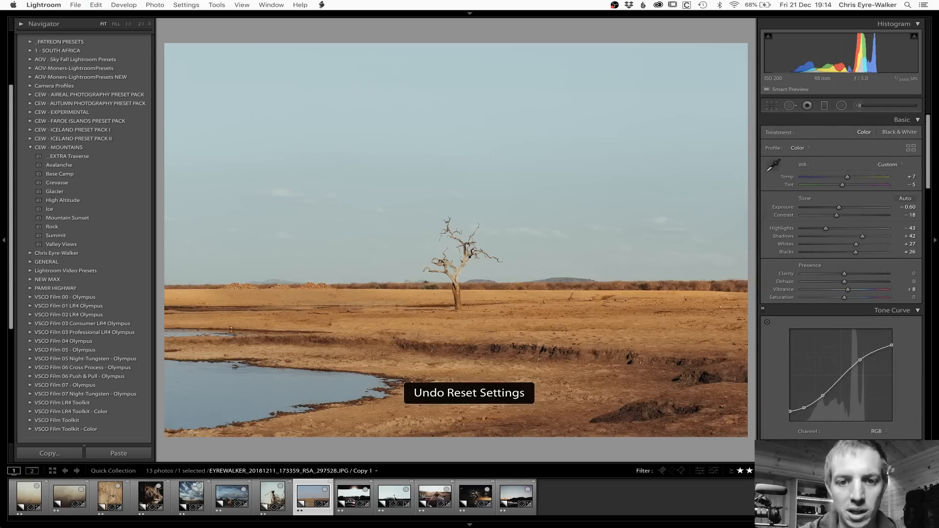
# Step: Open the sunburst photo taken from the safari vehicle and check its capture date and camera information
pyautogui.press('Right')
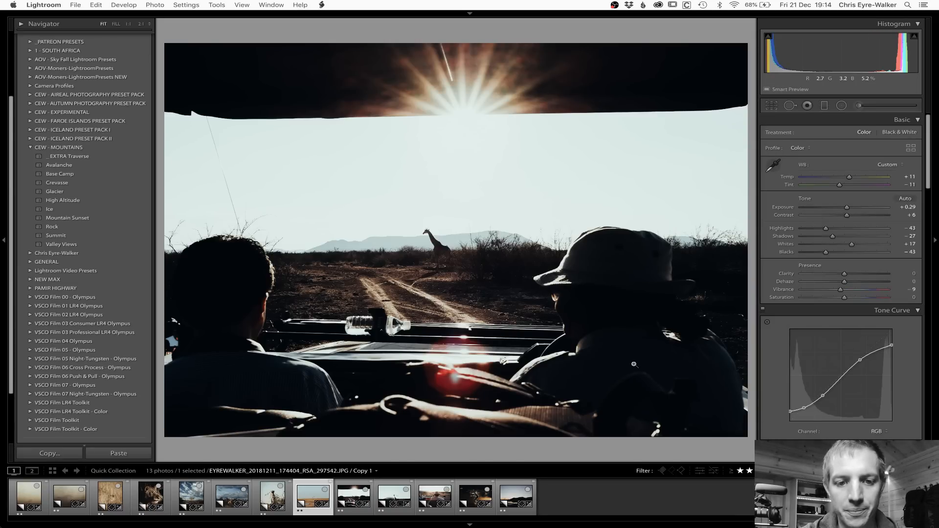
pyautogui.press('Left')
pyautogui.press('Right')
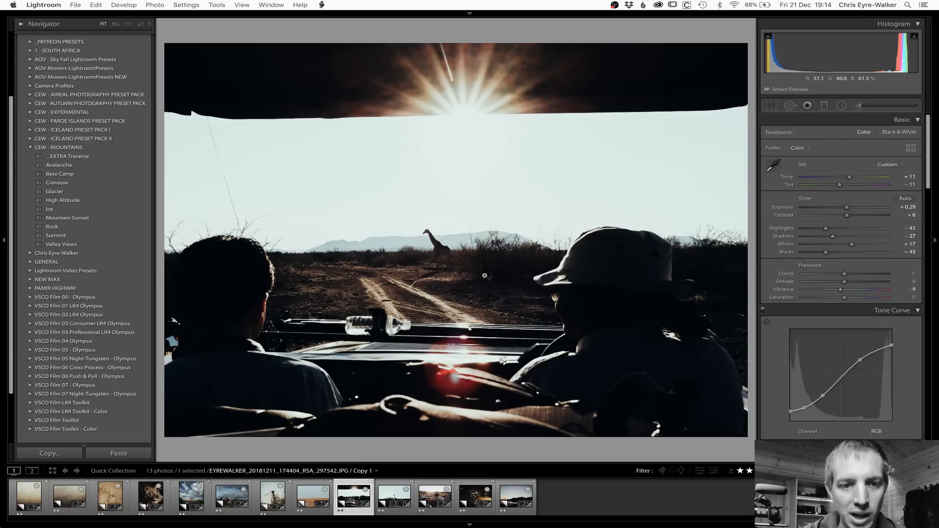
pyautogui.press('i')
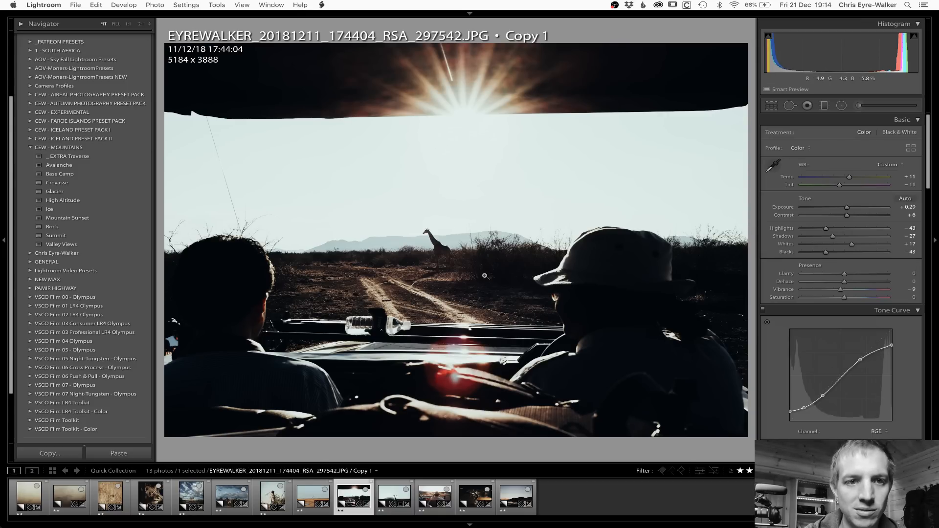
pyautogui.press('i')
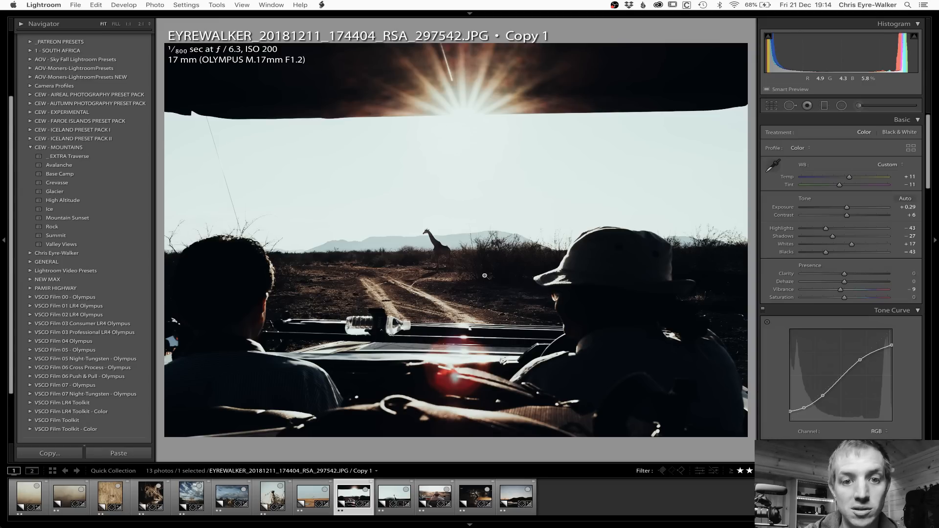
pyautogui.press('i')
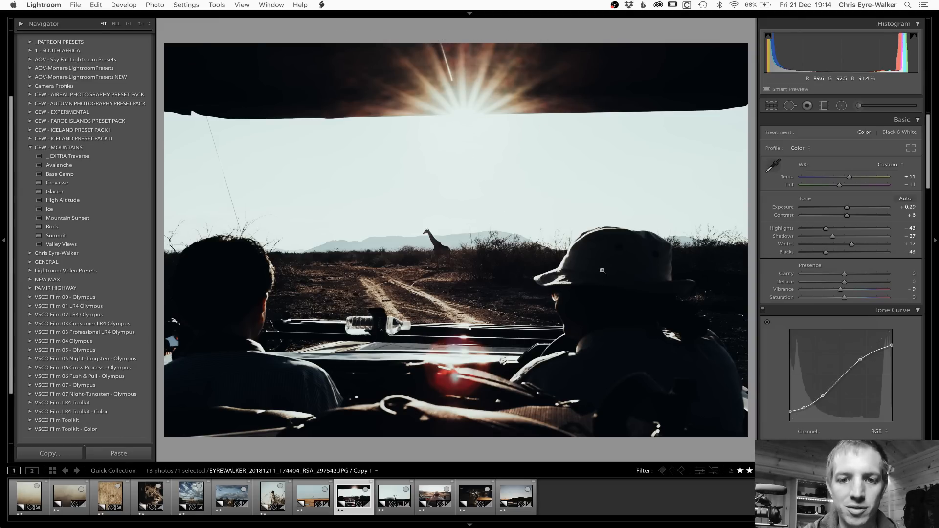
# Step: Reset the sunburst vehicle photo, paste the copied settings, and set exposure to -0.70, shadows to -6 and temperature to +13
pyautogui.press('super+shift+r')
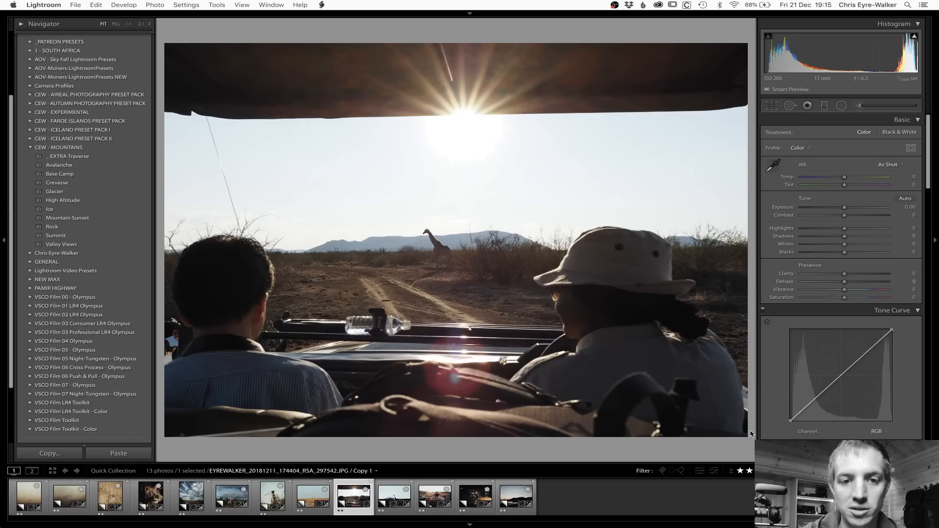
pyautogui.press('super+z')
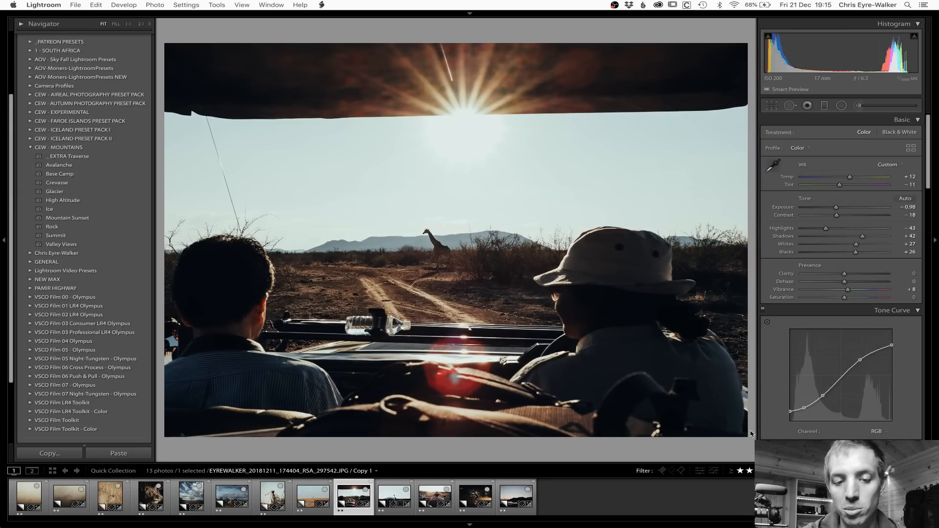
pyautogui.moveTo(837, 208); pyautogui.dragTo(839, 209)
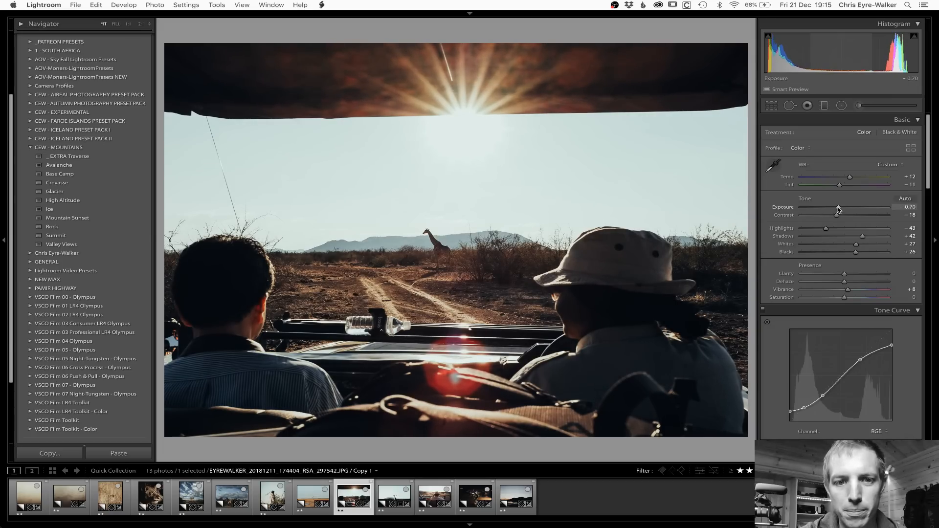
pyautogui.click(843, 236)
pyautogui.moveTo(842, 237); pyautogui.dragTo(841, 238)
pyautogui.moveTo(848, 175); pyautogui.dragTo(850, 180)
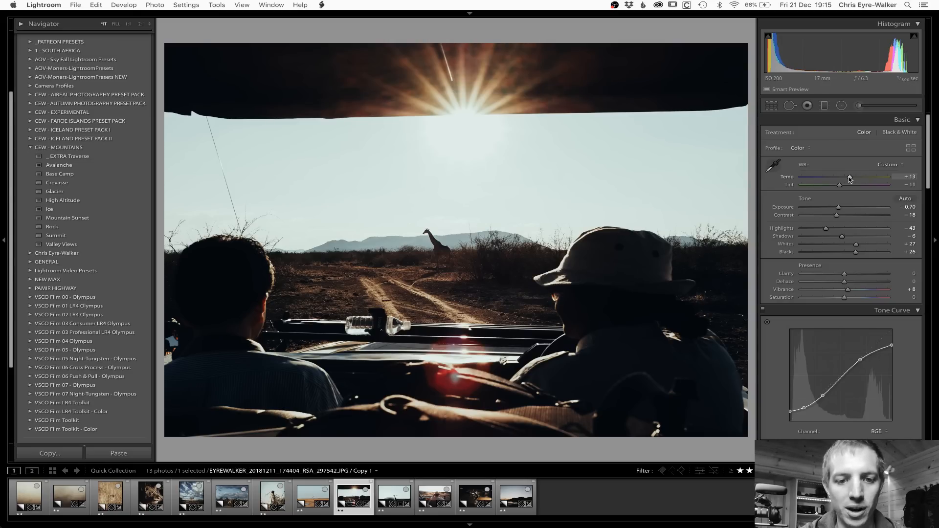
# Step: Copy the sunburst photo's develop settings without local adjustments or crop, and open the giraffe photo
pyautogui.press('super+shift+c')
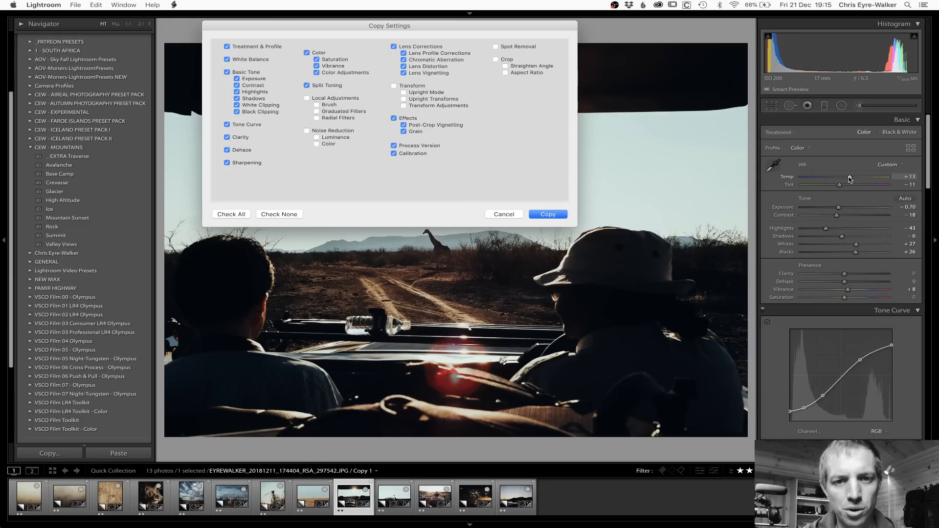
pyautogui.press('Return')
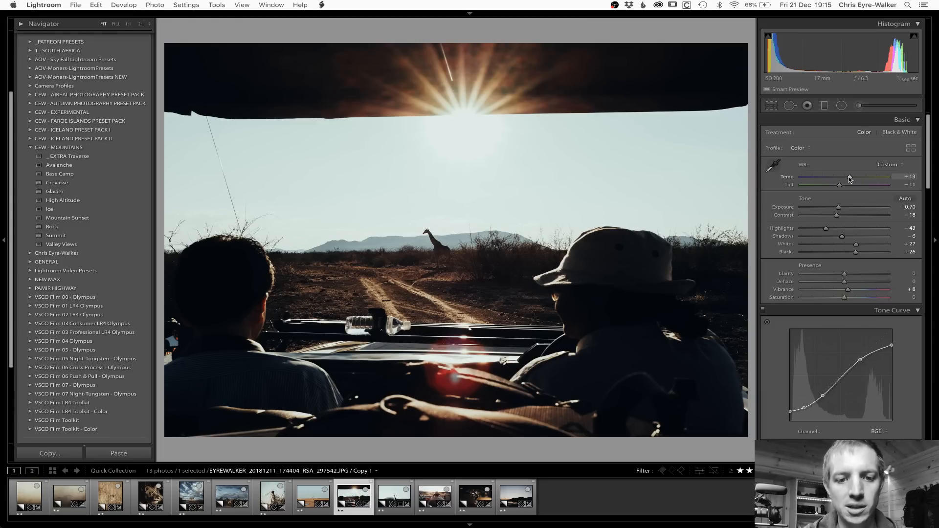
pyautogui.press('Right')
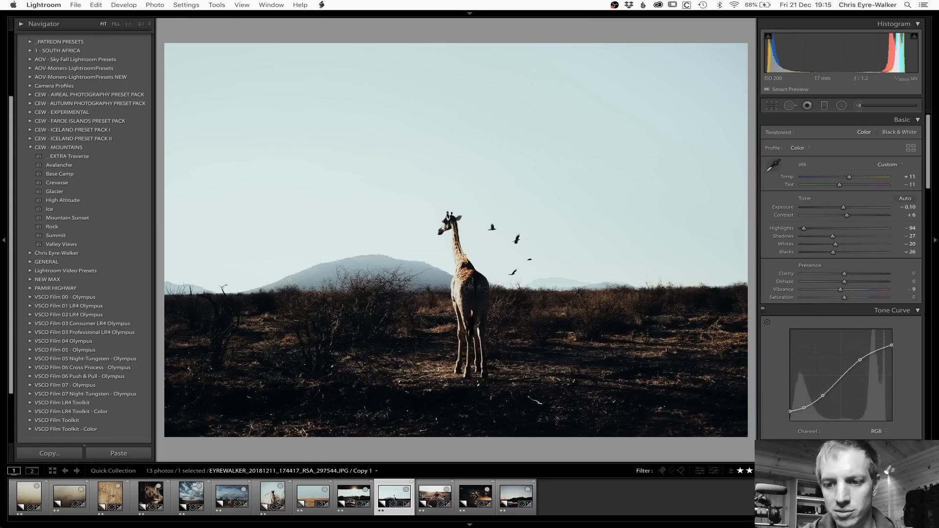
# Step: Reset the giraffe photo and straighten its crop by about 1.88 degrees
pyautogui.click(882, 453)
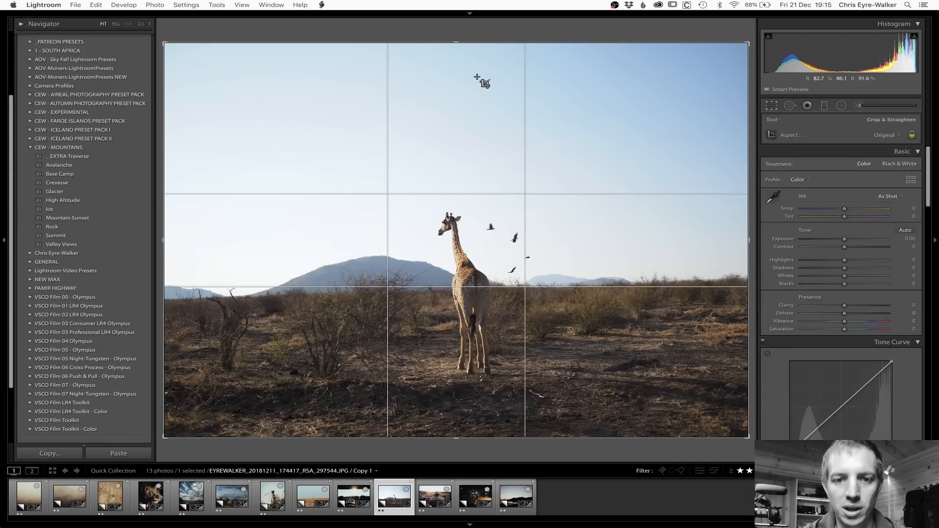
pyautogui.press('r')
pyautogui.moveTo(454, 37); pyautogui.dragTo(462, 35)
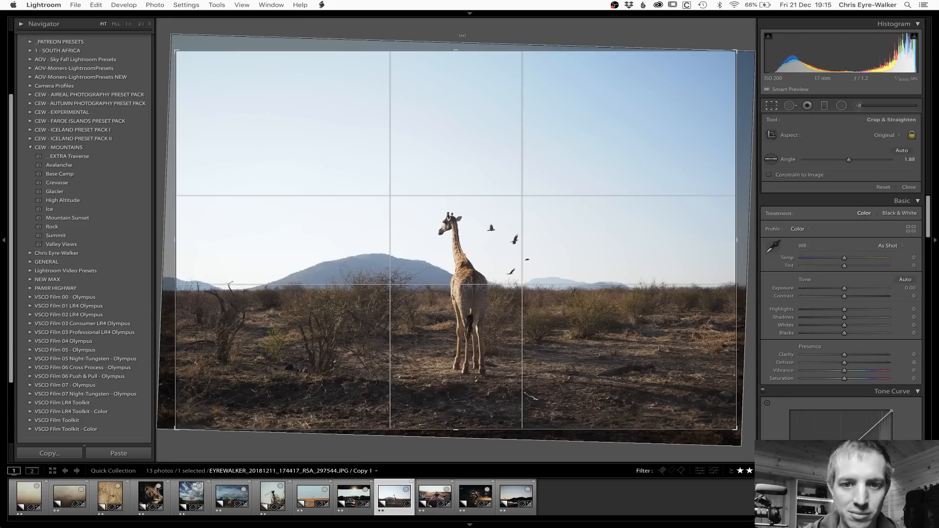
pyautogui.press('r')
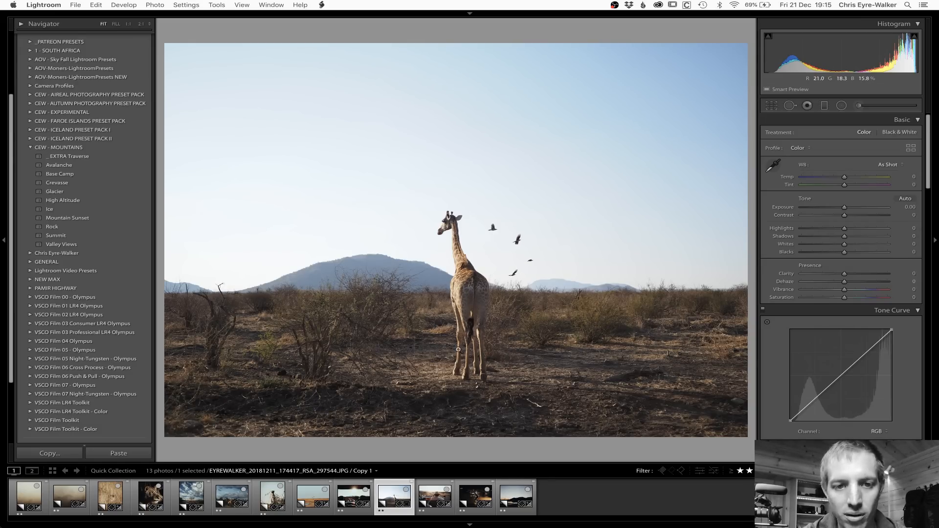
# Step: Paste the copied settings onto the giraffe photo, set exposure -0.60, blacks +15 and shadows -19, and compare it with the unedited version
pyautogui.press('shift+super+z')
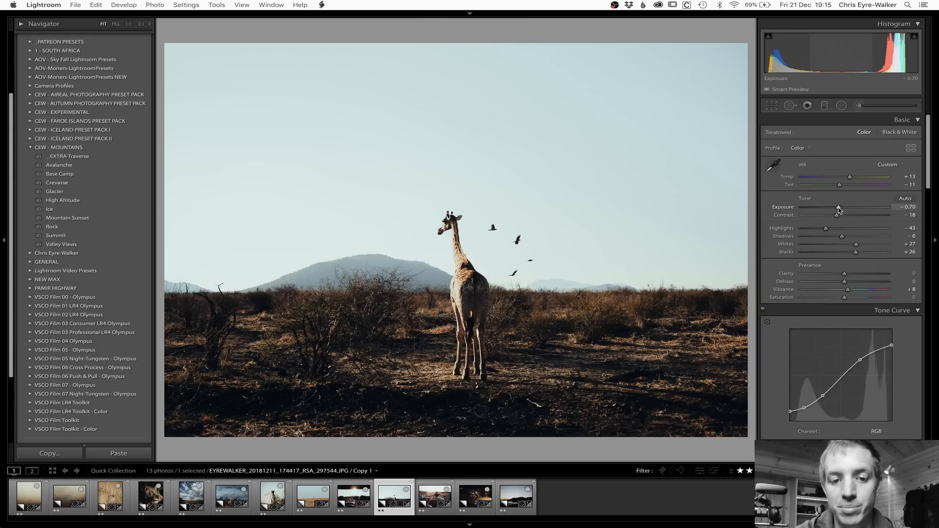
pyautogui.moveTo(839, 209); pyautogui.dragTo(840, 209)
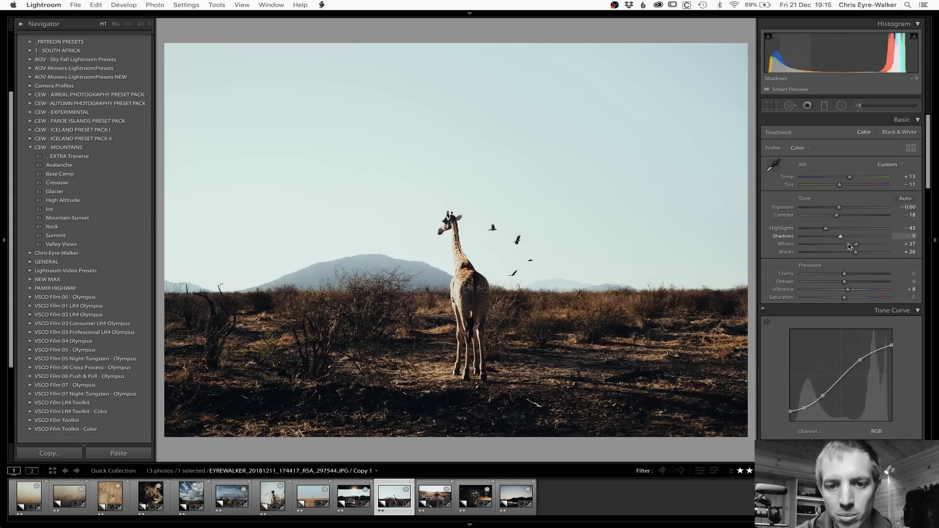
pyautogui.moveTo(856, 253); pyautogui.dragTo(835, 237)
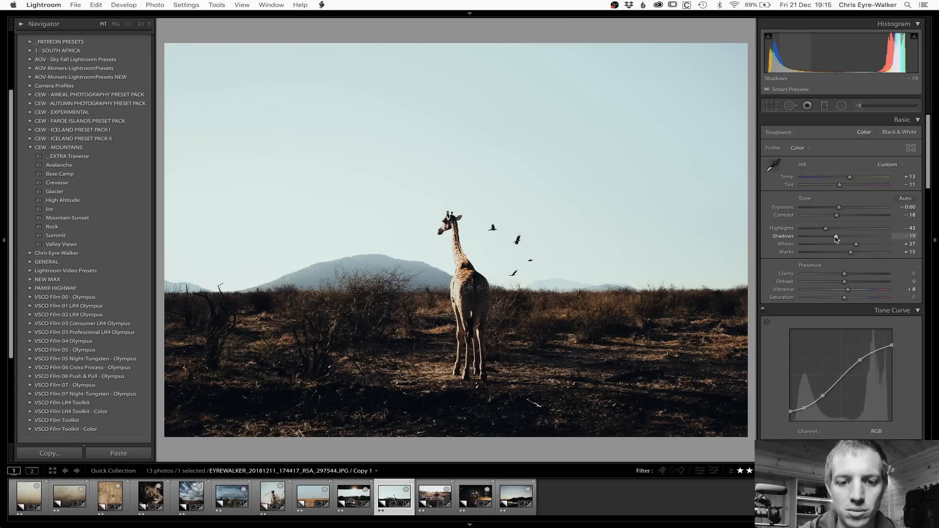
pyautogui.press('super+shift+r')
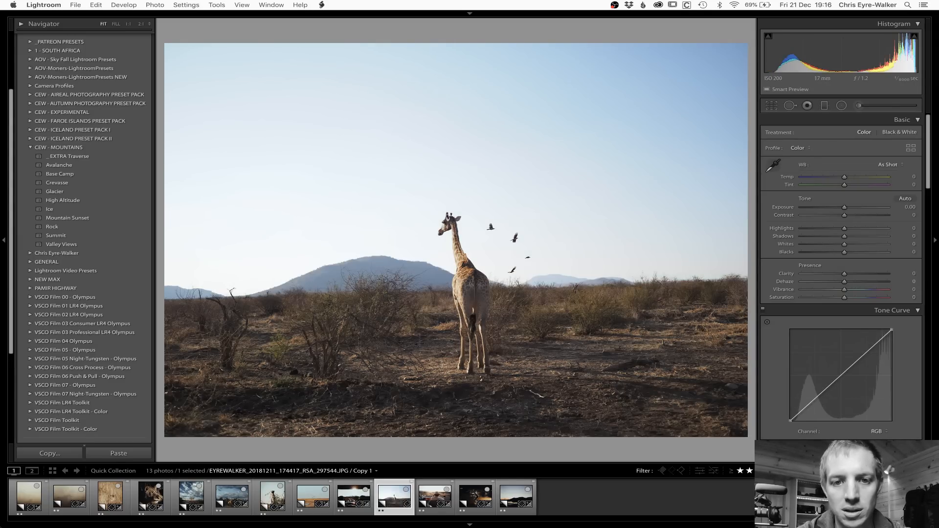
pyautogui.press('super+z')
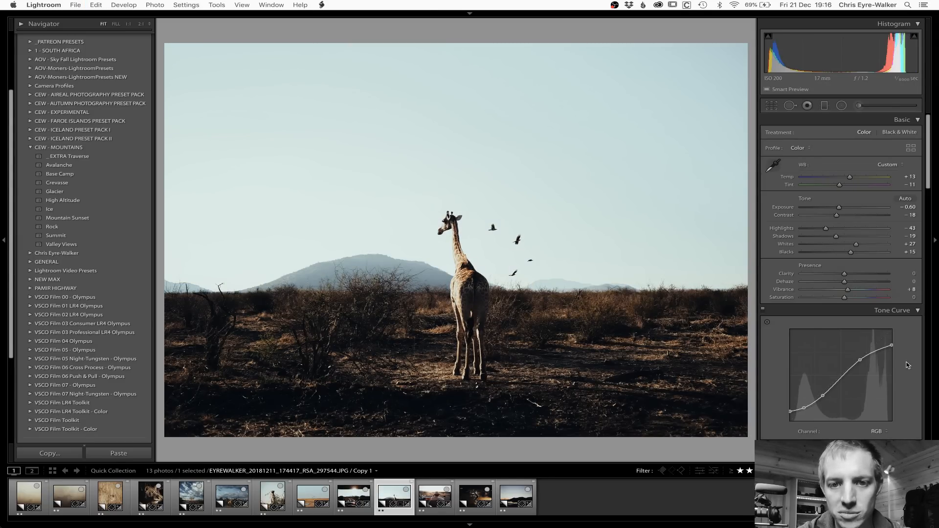
# Step: Copy the giraffe photo's develop settings and open the photo of the driver in front of the zebras
pyautogui.press('super+shift+c')
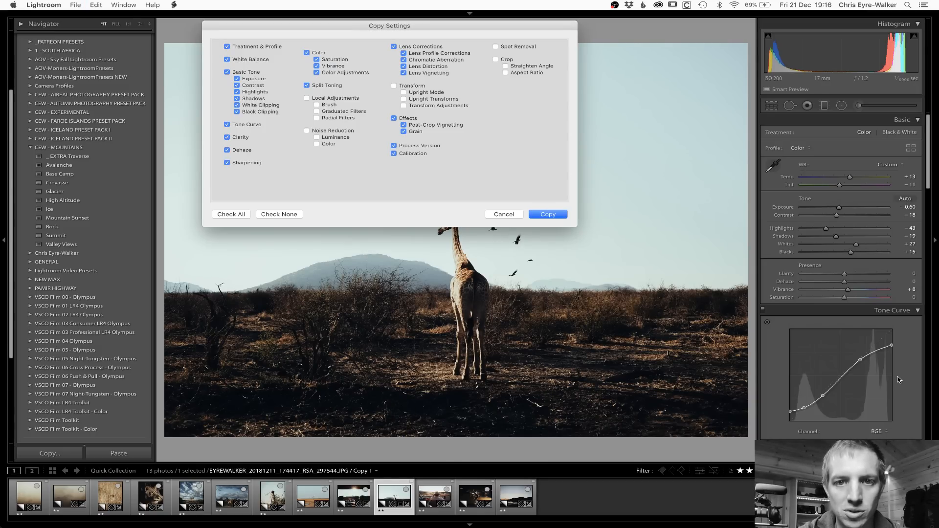
pyautogui.press('Return')
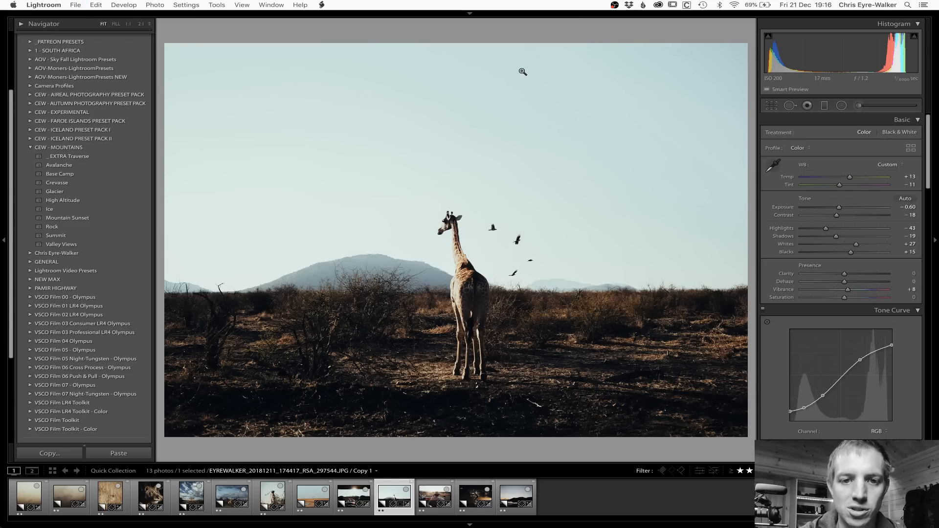
pyautogui.press('Right')
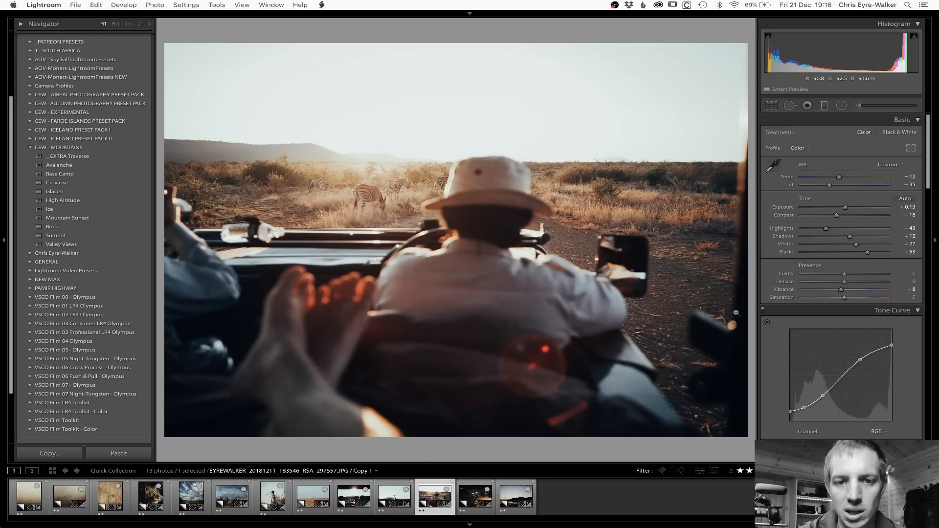
# Step: Reset the driver photo, check its camera information and inspect the zebras up close
pyautogui.click(882, 454)
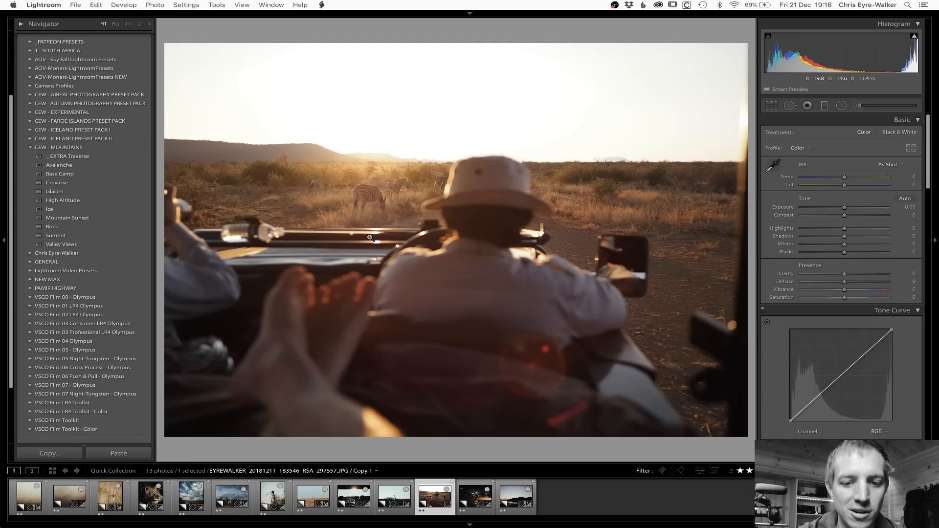
pyautogui.press('i')
pyautogui.press('i')
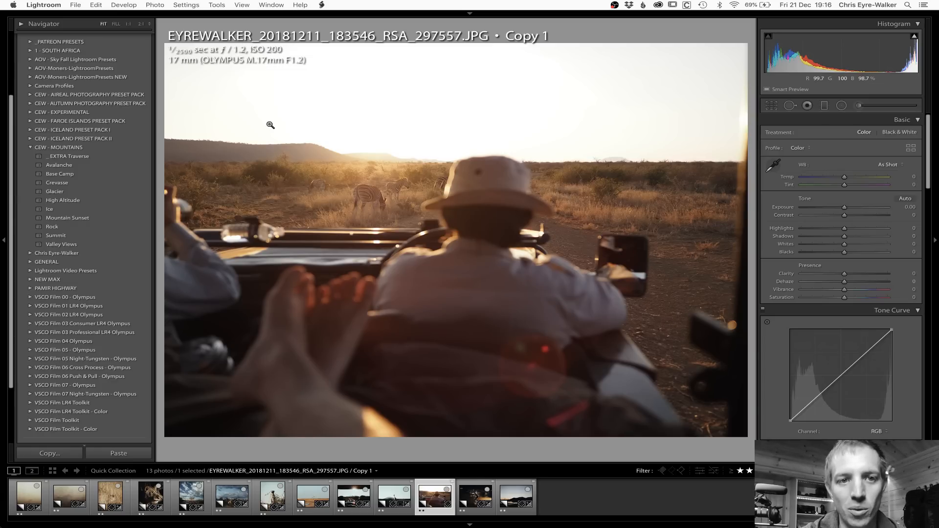
pyautogui.press('i')
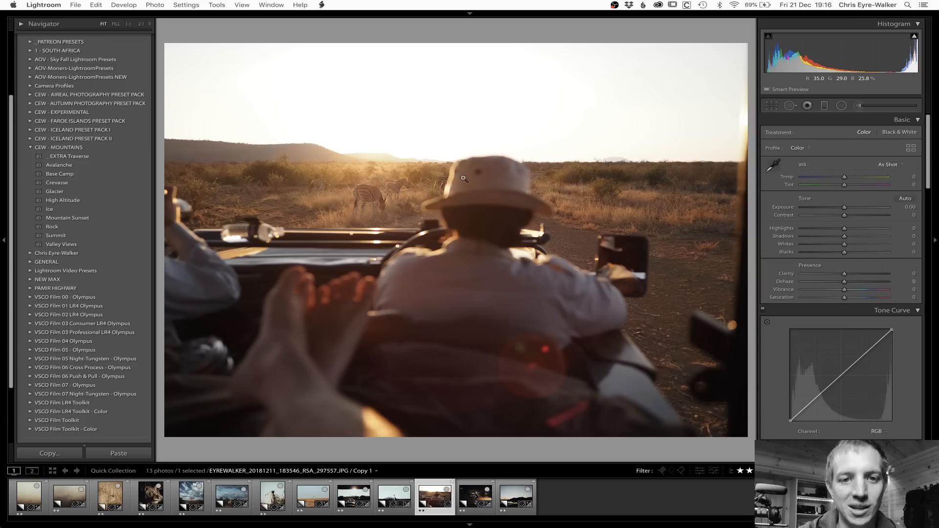
pyautogui.click(384, 193)
pyautogui.click(384, 193)
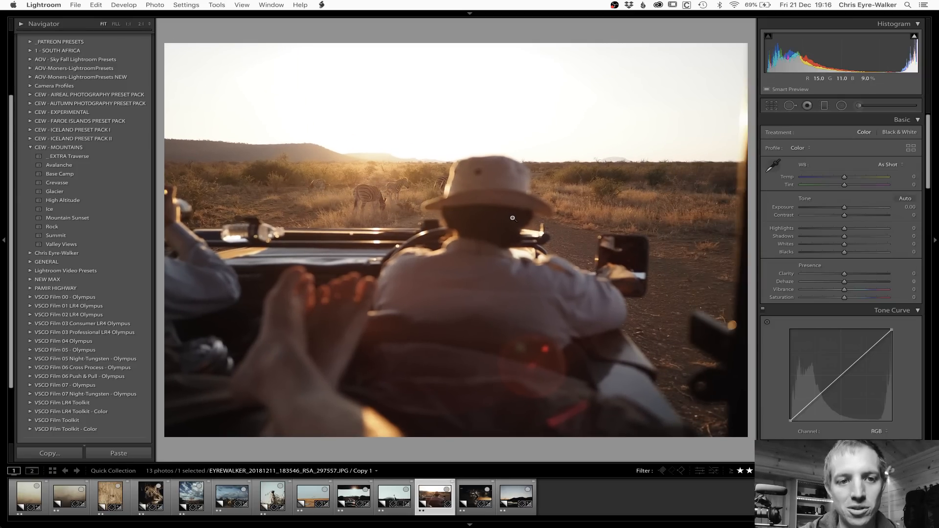
# Step: Paste the copied settings onto the driver photo, try an exposure of -0.20 and return it to -0.60
pyautogui.press('super+z')
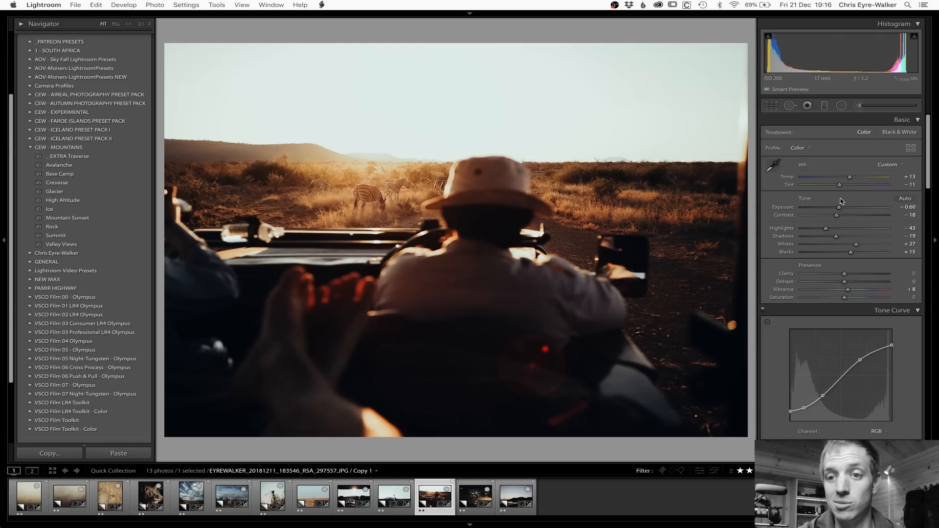
pyautogui.moveTo(840, 209); pyautogui.dragTo(843, 208)
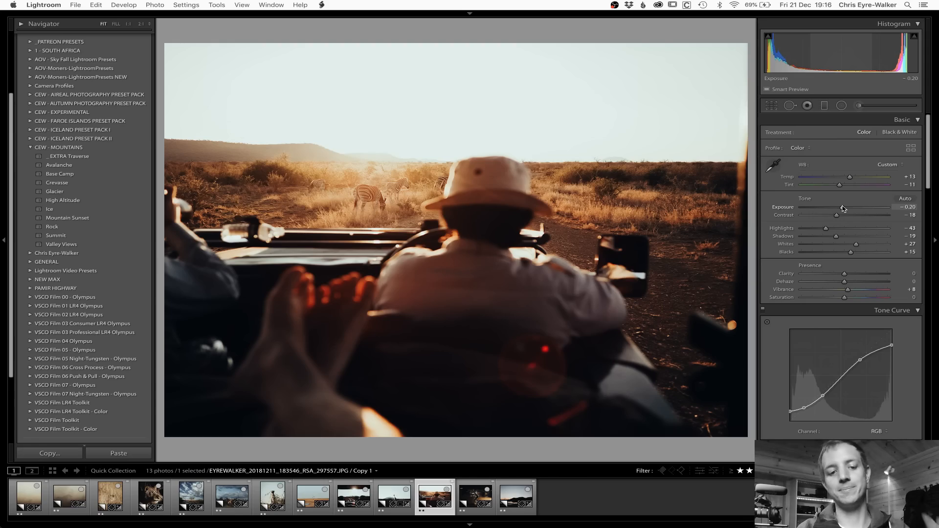
pyautogui.press('super+Tab')
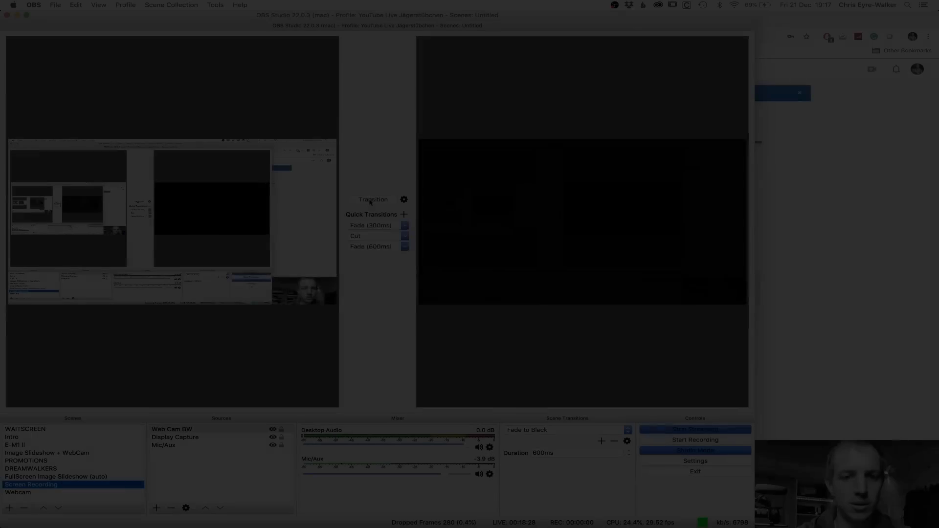
pyautogui.press('super+Tab')
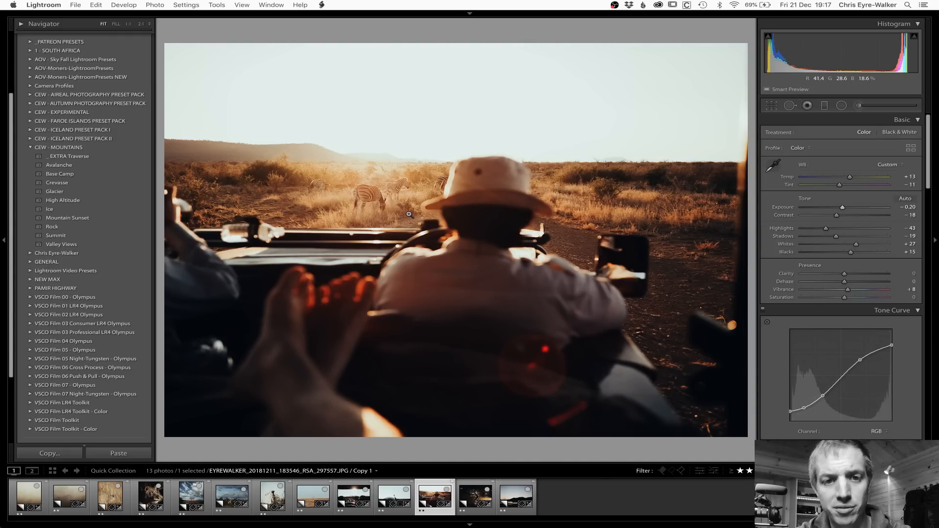
pyautogui.press('super+z')
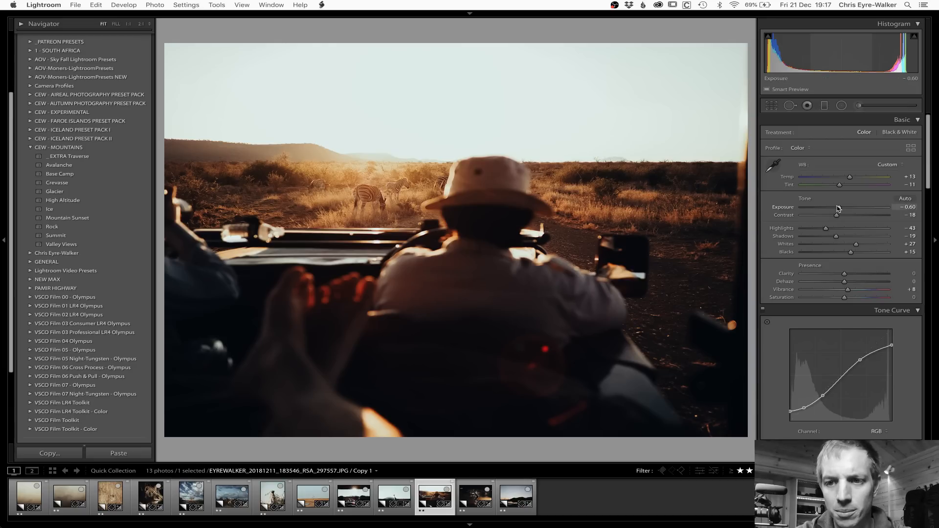
# Step: Set the driver photo's exposure to -0.10 and crop it slightly tighter from the upper right, keeping the original aspect ratio
pyautogui.moveTo(840, 208); pyautogui.dragTo(844, 208)
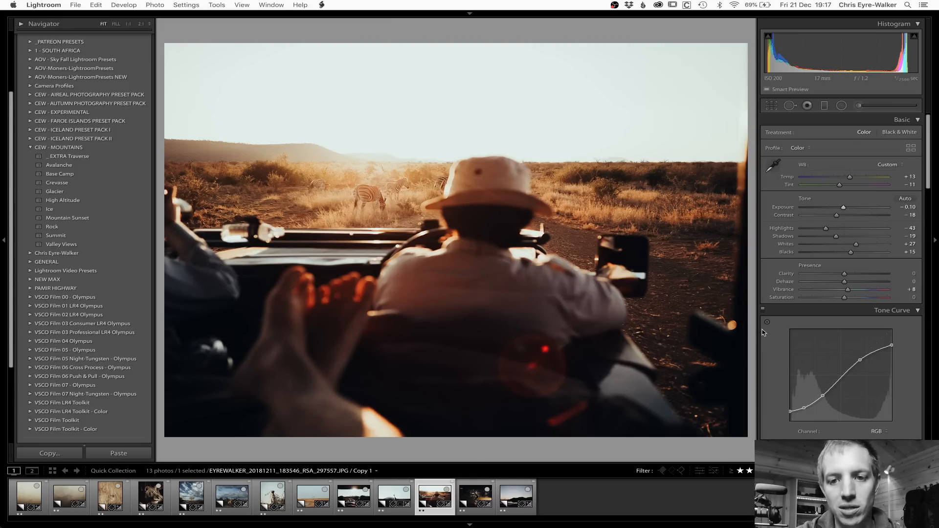
pyautogui.press('r')
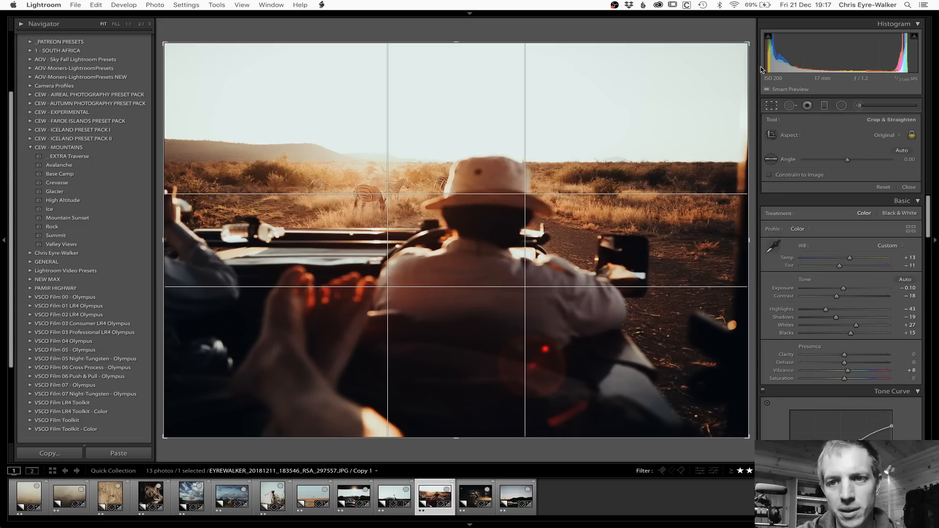
pyautogui.moveTo(748, 44); pyautogui.dragTo(724, 60)
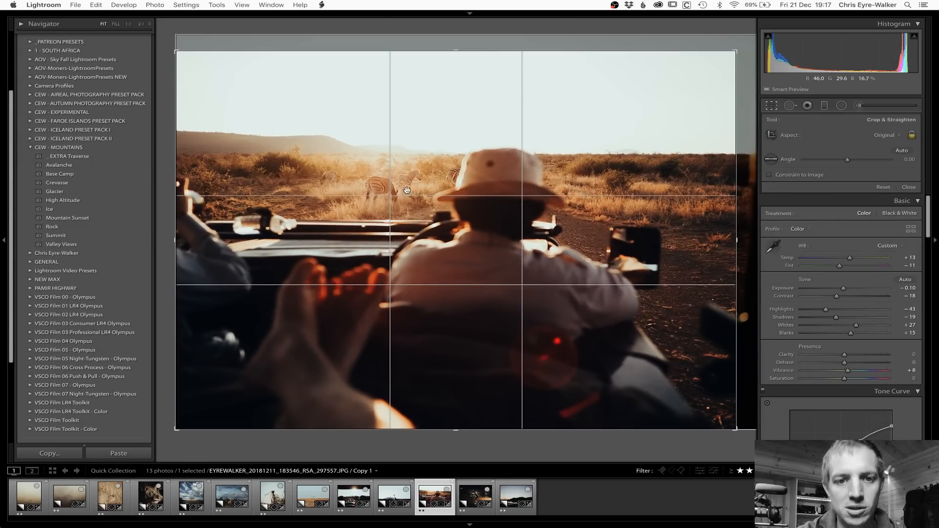
pyautogui.moveTo(418, 194); pyautogui.dragTo(419, 201)
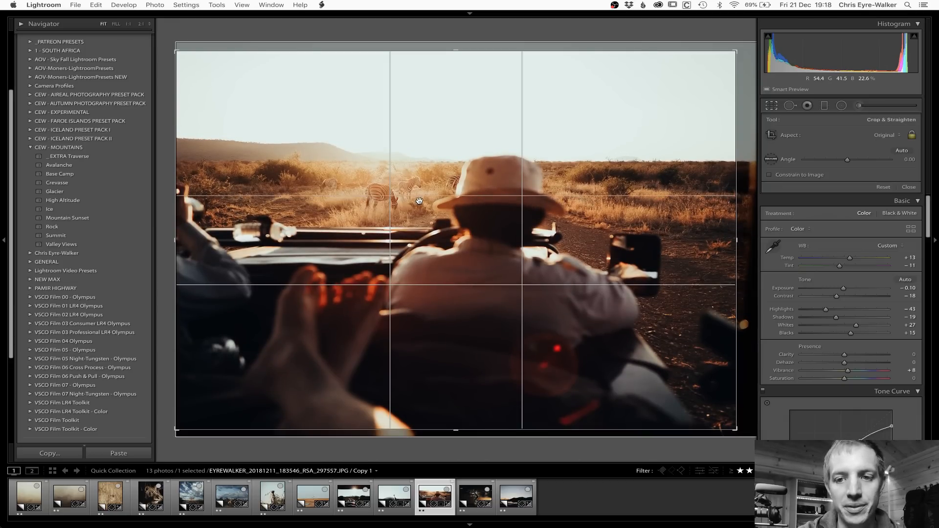
pyautogui.moveTo(484, 209); pyautogui.dragTo(484, 214)
pyautogui.press('Return')
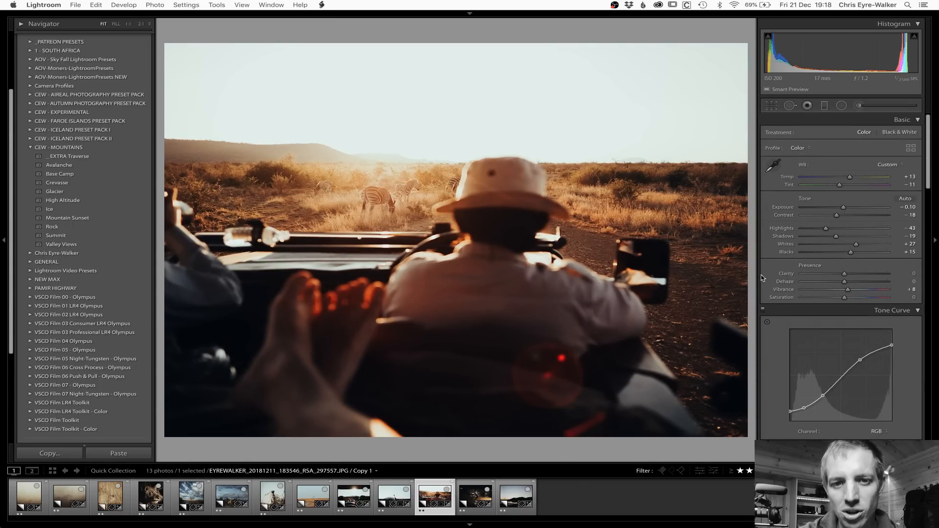
# Step: Set the driver photo's highlights to -60 and blacks to +35
pyautogui.moveTo(826, 229); pyautogui.dragTo(819, 230)
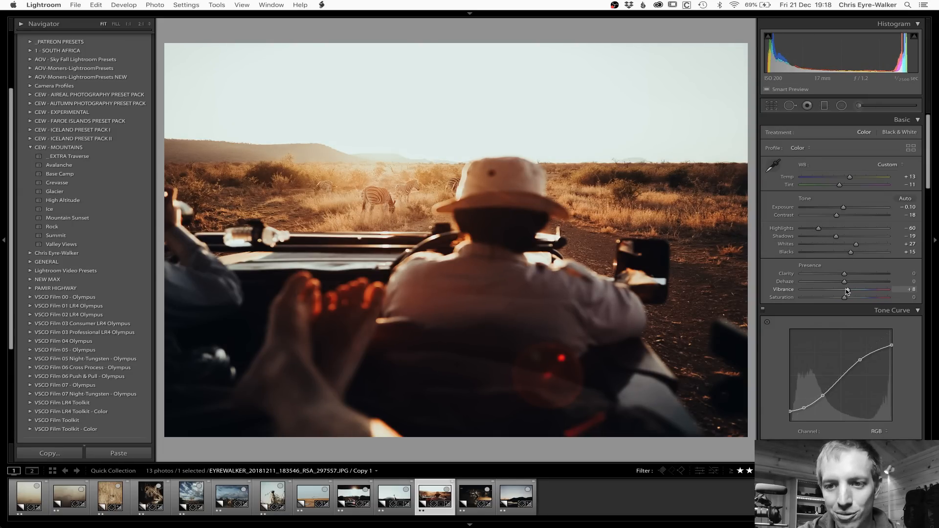
pyautogui.scroll(-1, 848, 292)
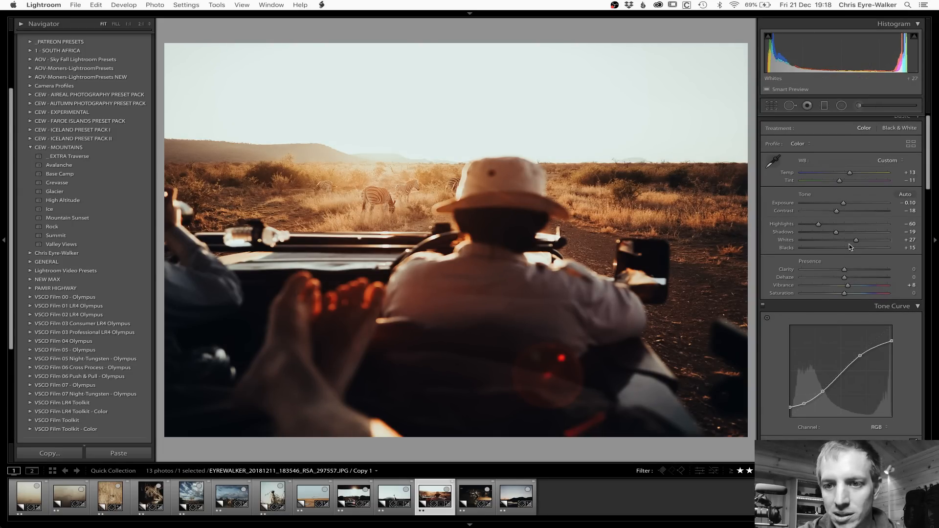
pyautogui.moveTo(853, 250); pyautogui.dragTo(862, 250)
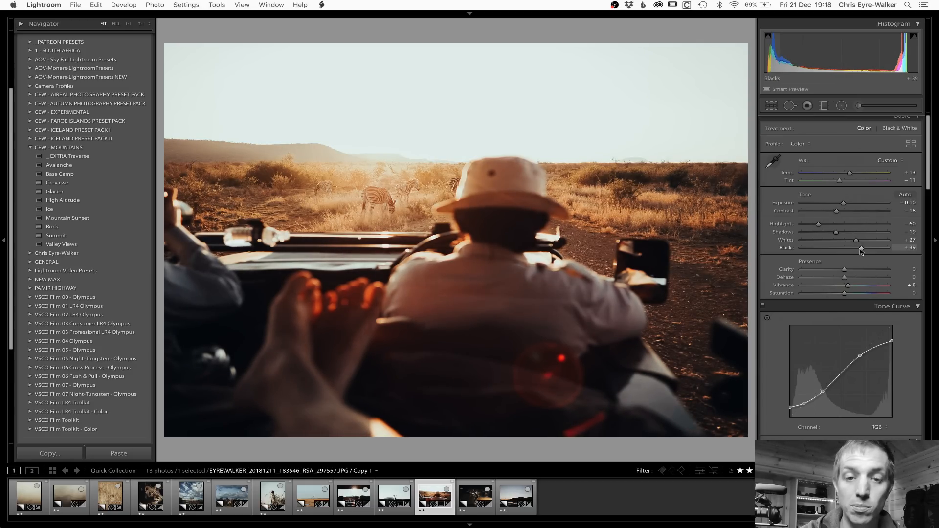
pyautogui.moveTo(861, 251)
pyautogui.mouseDown()
pyautogui.moveTo(840, 250)
pyautogui.moveTo(860, 250)
pyautogui.mouseUp()
# Step: Adjust the driver photo's colors to red saturation -16 and red luminance +8, keeping orange luminance at +27
pyautogui.scroll(-1, 860, 254)
pyautogui.scroll(-10, 860, 254)
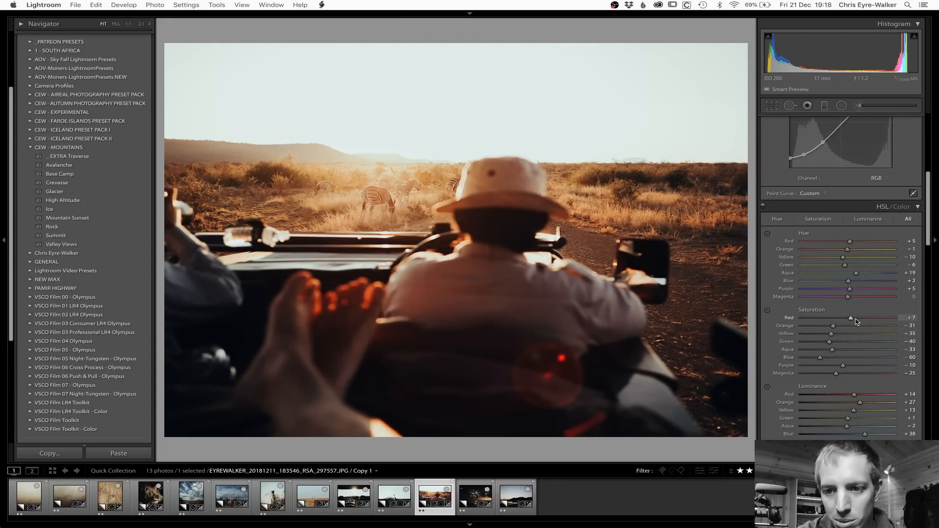
pyautogui.moveTo(851, 319)
pyautogui.mouseDown()
pyautogui.moveTo(795, 323)
pyautogui.moveTo(869, 321)
pyautogui.mouseUp()
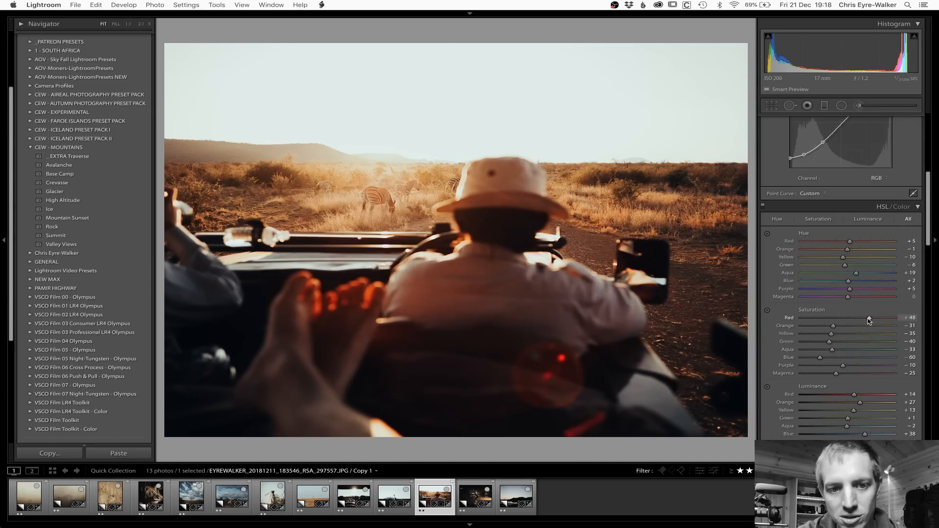
pyautogui.moveTo(936, 322); pyautogui.dragTo(840, 324)
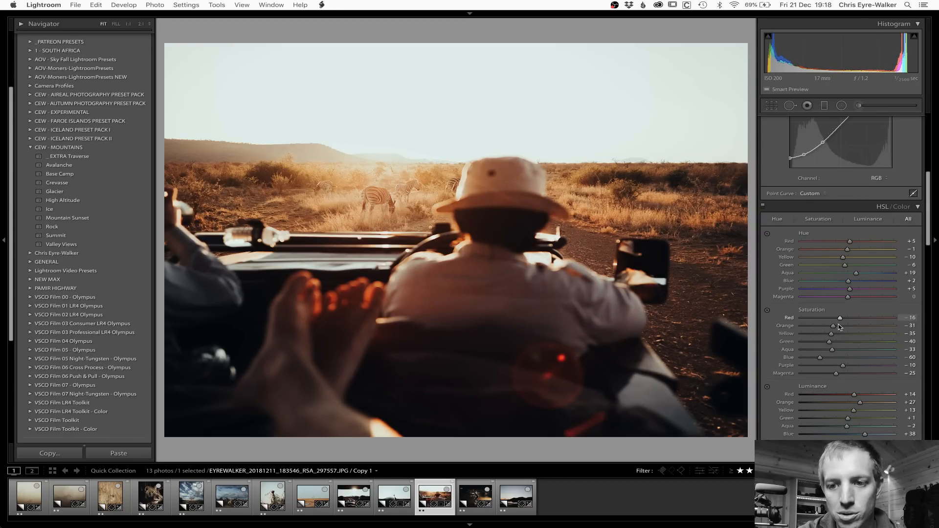
pyautogui.moveTo(854, 394)
pyautogui.mouseDown()
pyautogui.moveTo(836, 399)
pyautogui.moveTo(891, 405)
pyautogui.moveTo(861, 409)
pyautogui.mouseUp()
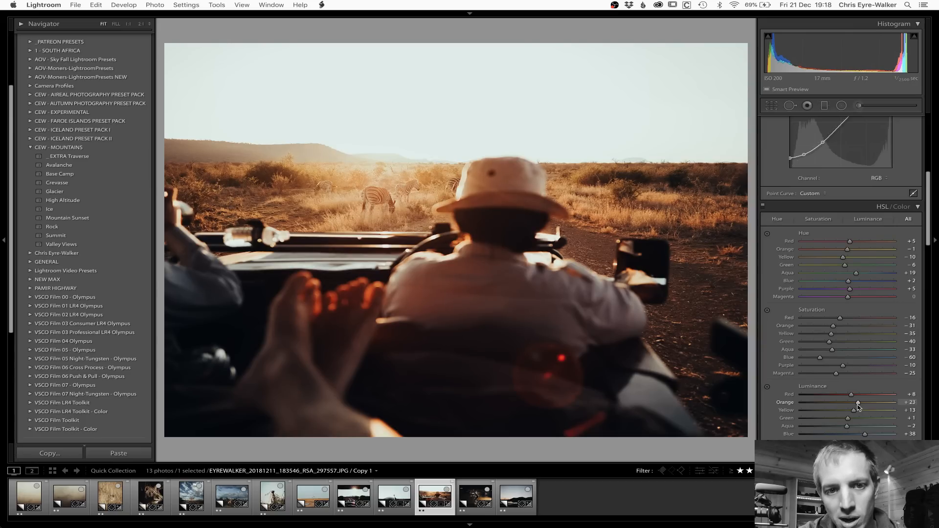
pyautogui.scroll(-3, 858, 407)
pyautogui.moveTo(858, 322); pyautogui.dragTo(861, 325)
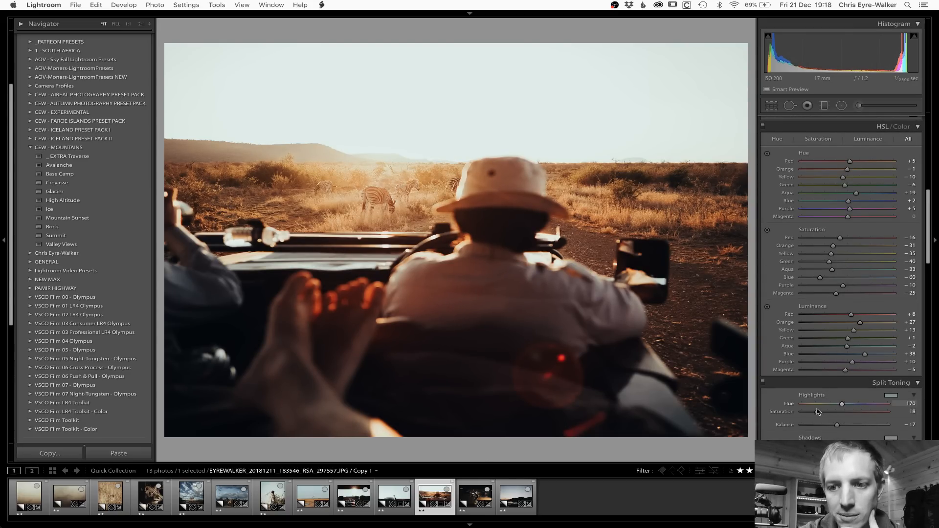
# Step: Set the split-toning highlights saturation to 14 and the white balance tint to -20
pyautogui.moveTo(818, 413); pyautogui.dragTo(814, 412)
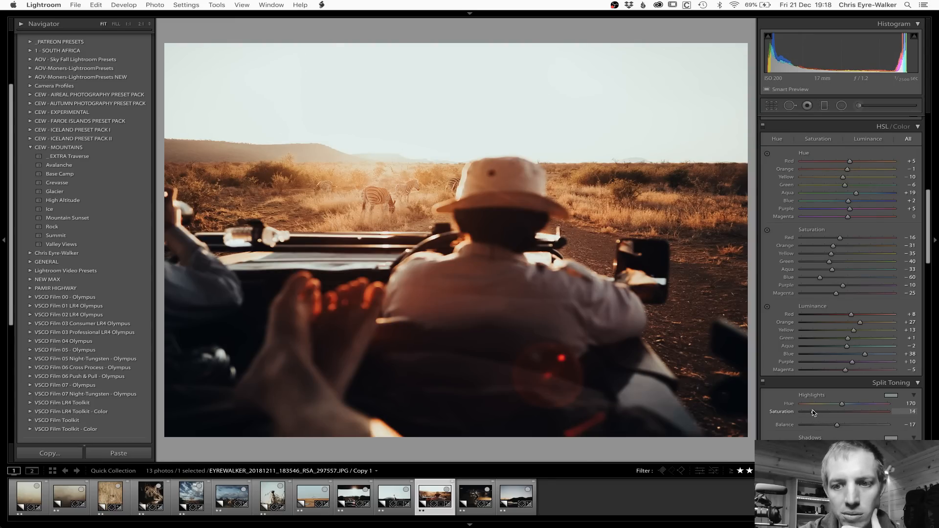
pyautogui.scroll(10, 832, 294)
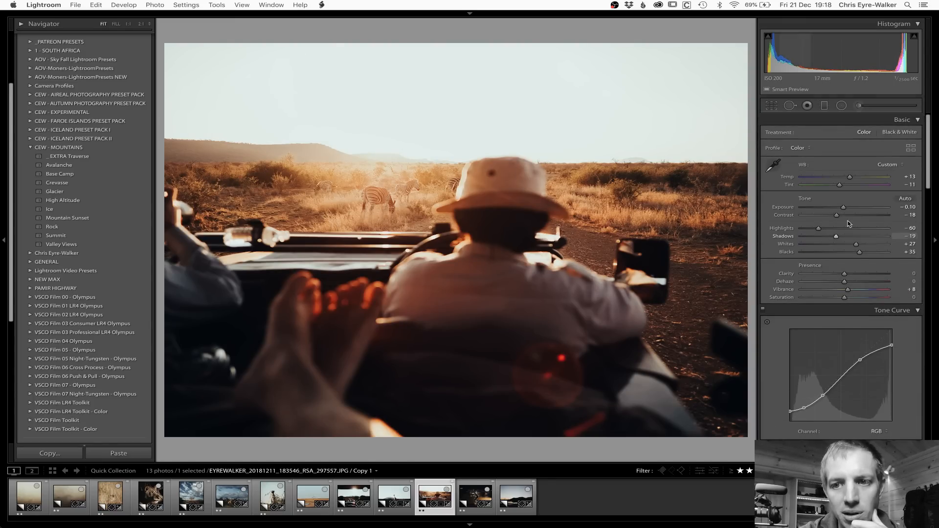
pyautogui.moveTo(842, 189); pyautogui.dragTo(837, 189)
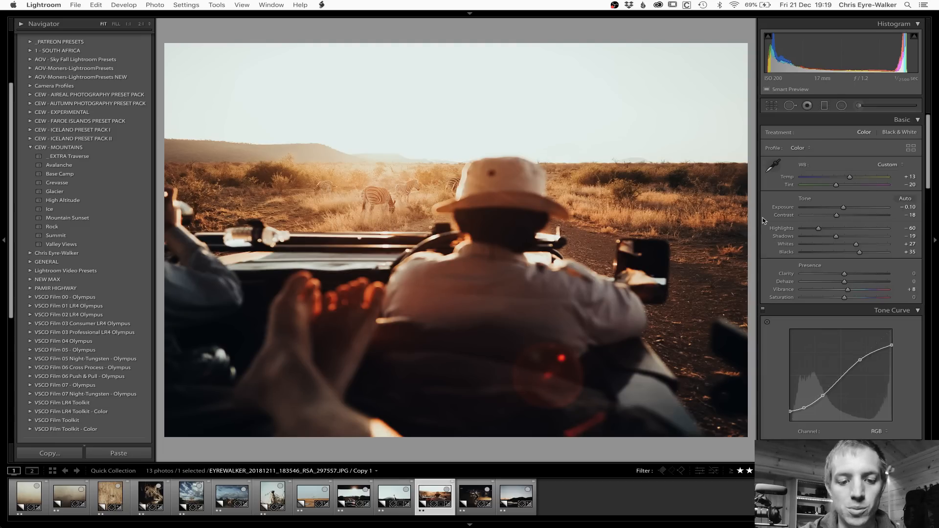
# Step: Copy the driver photo's develop settings and open the motion-blurred night photo of the dancer
pyautogui.press('super+shift+c')
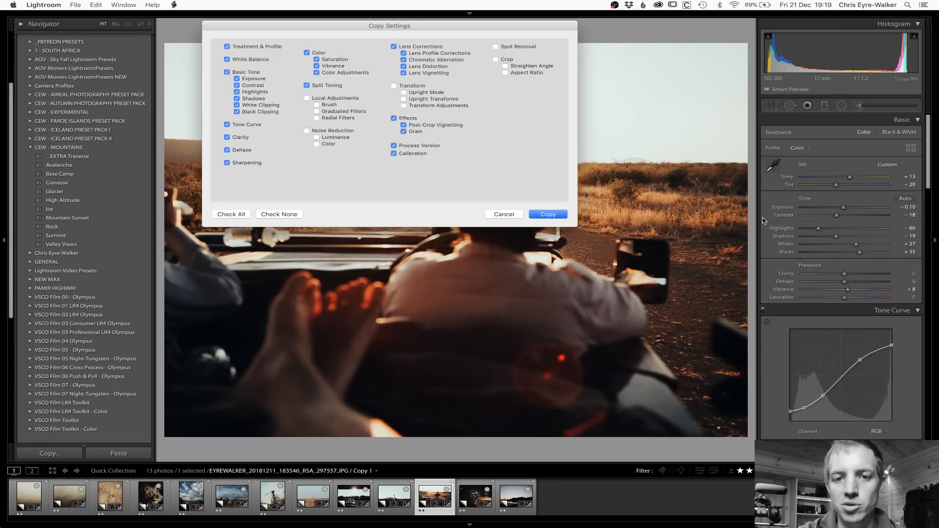
pyautogui.press('Return')
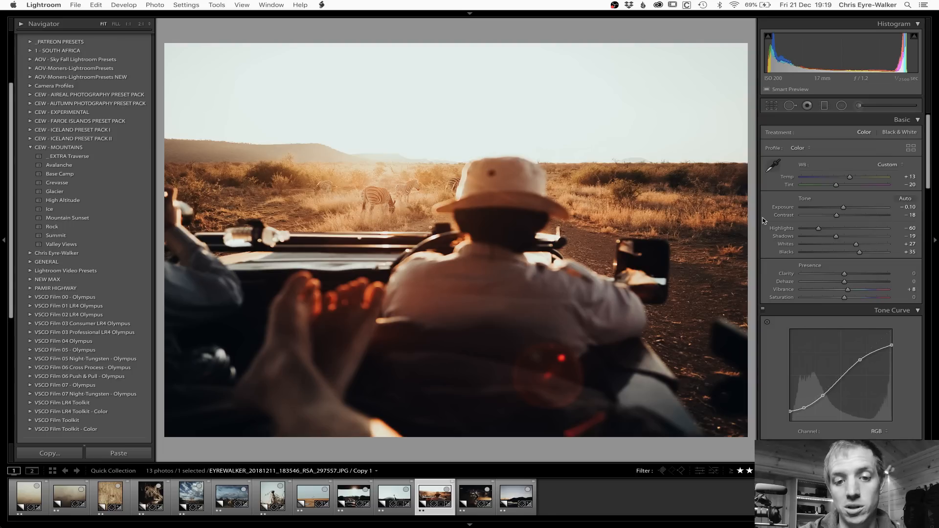
pyautogui.press('Right')
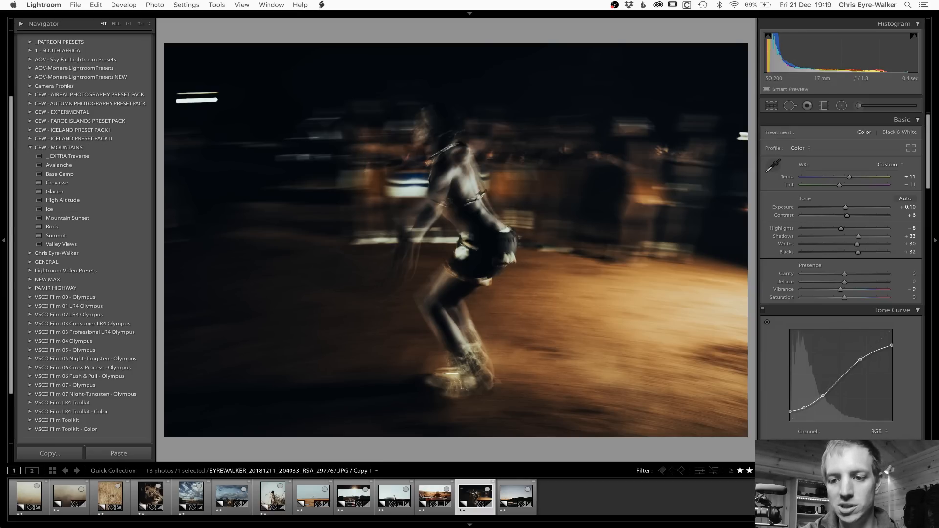
# Step: Reset the dancer photo's edits and check its capture date, shutter speed, aperture and lens information
pyautogui.press('super+shift+r')
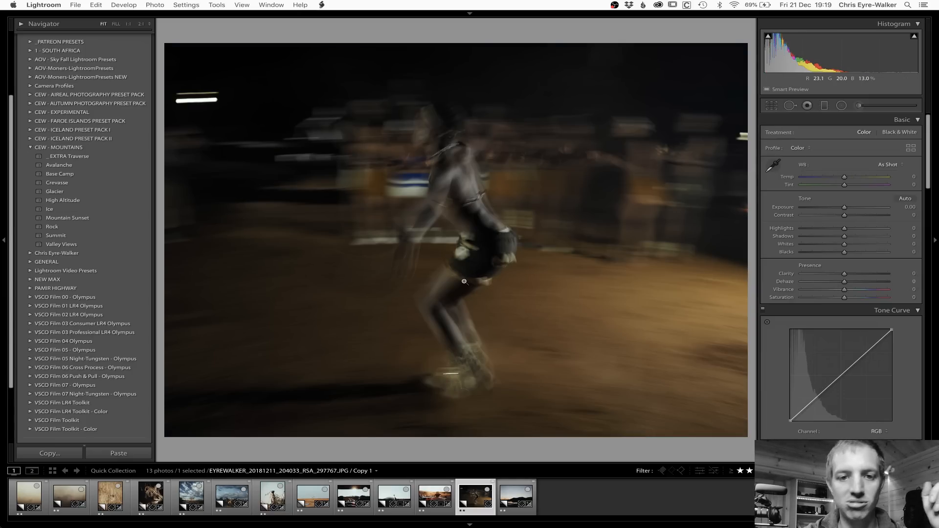
pyautogui.press('i')
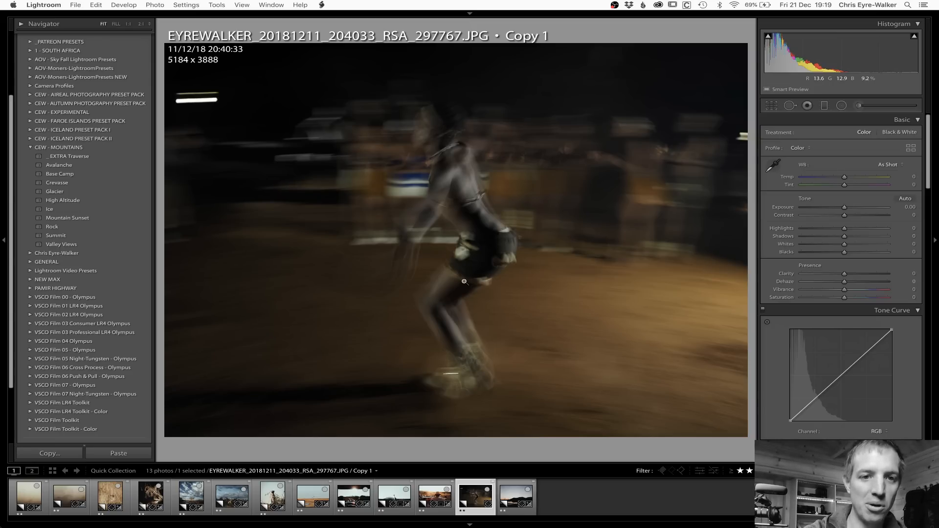
pyautogui.press('i')
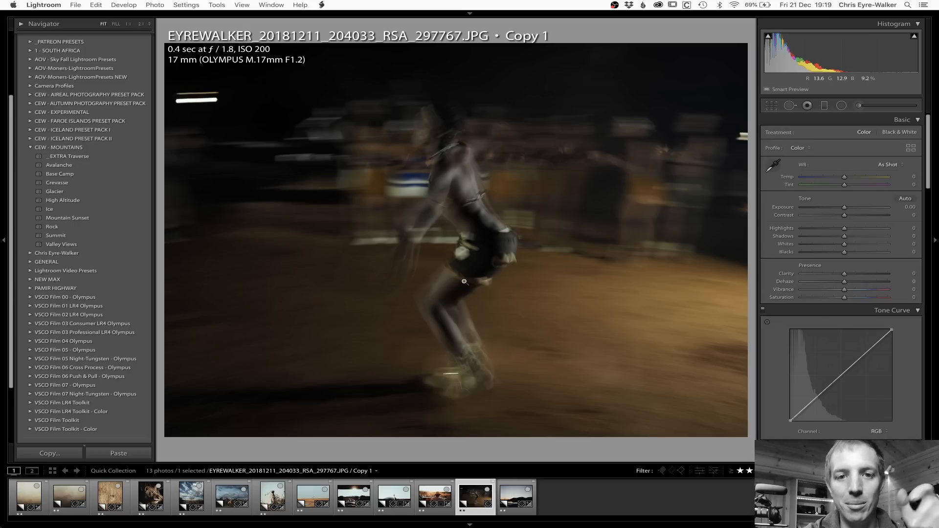
pyautogui.press('i')
pyautogui.press('i')
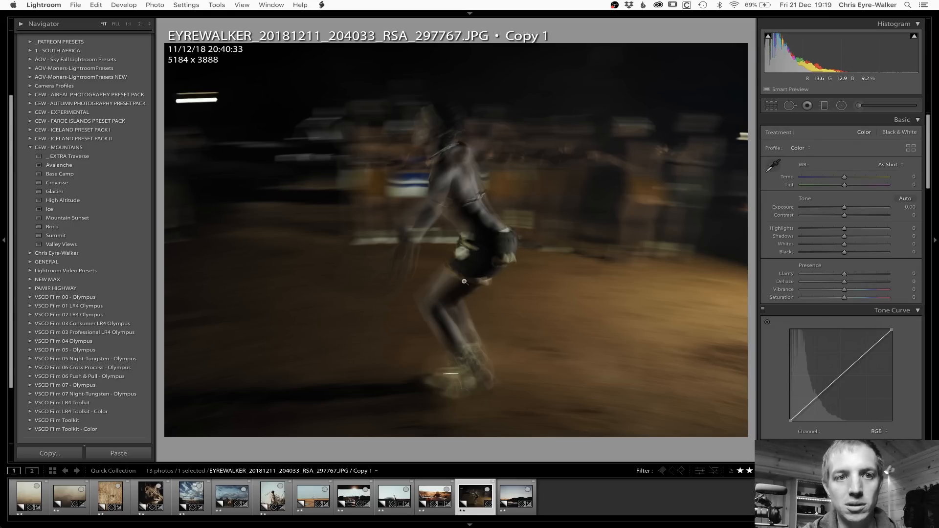
# Step: Paste the copied settings onto the dancer photo and set the exposure to +0.15
pyautogui.press('super+shift+z')
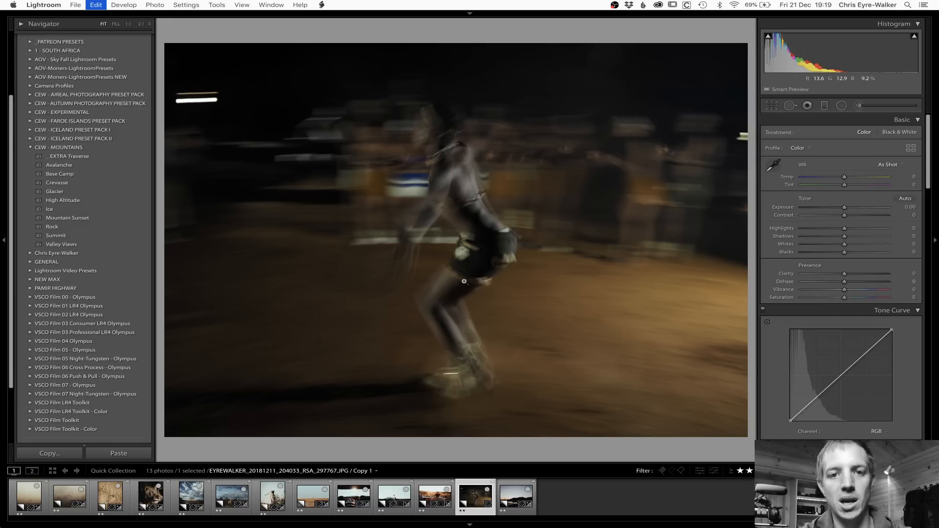
pyautogui.press('Left')
pyautogui.press('Right')
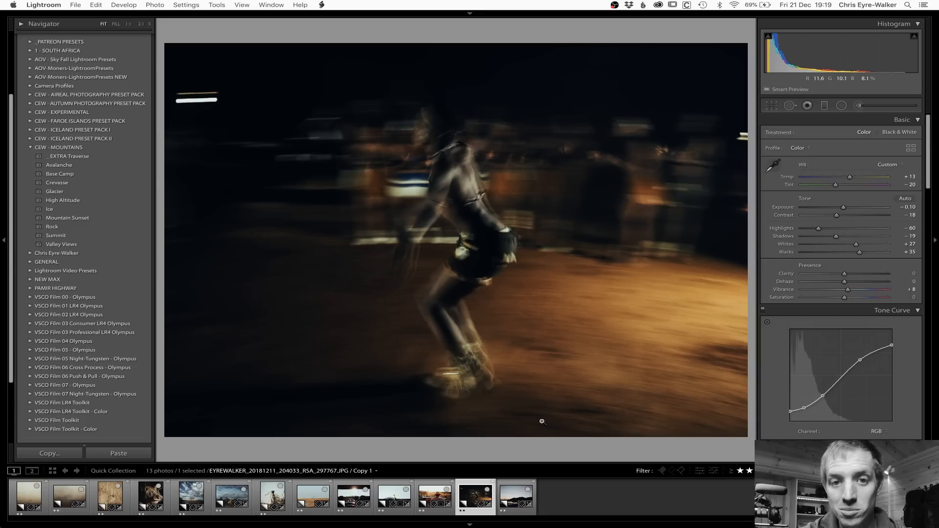
pyautogui.moveTo(843, 209); pyautogui.dragTo(846, 207)
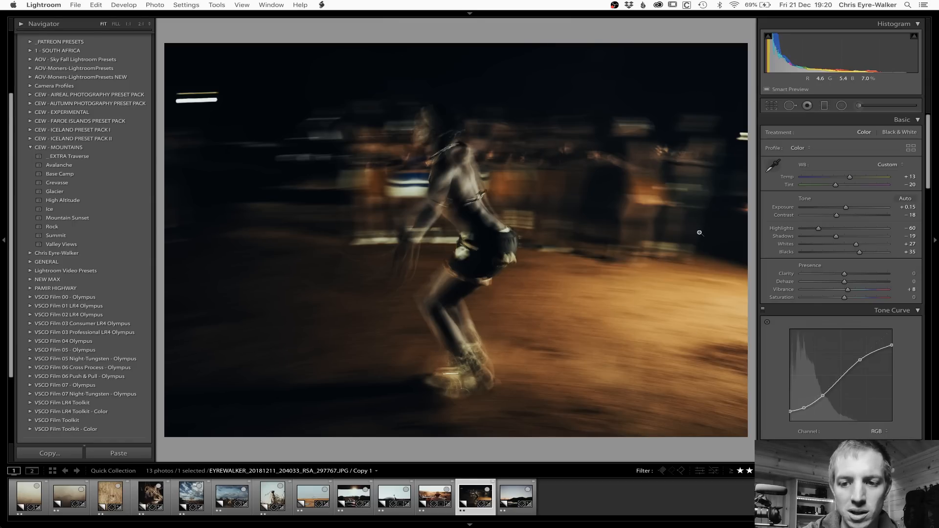
# Step: Compare the dancer photo with its reset version, restore the edit and set the temperature to +6
pyautogui.press('super+shift+r')
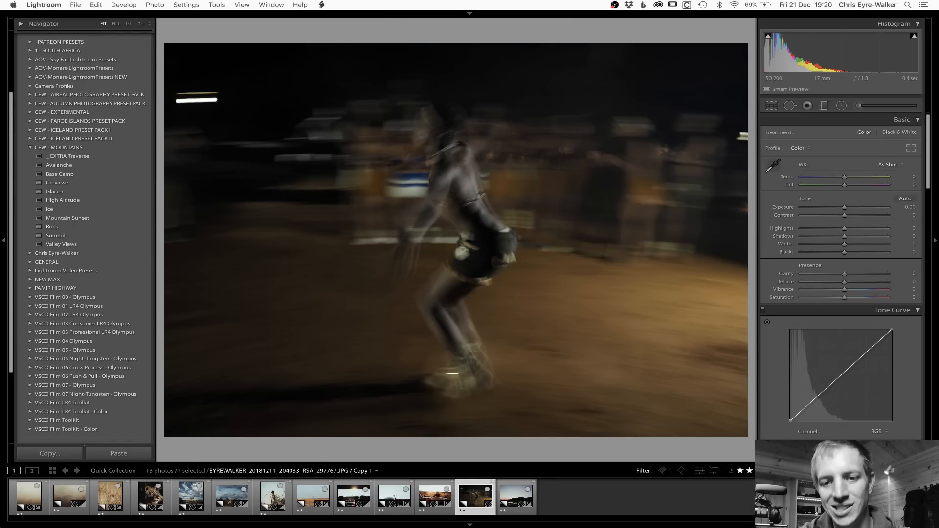
pyautogui.press('super+z')
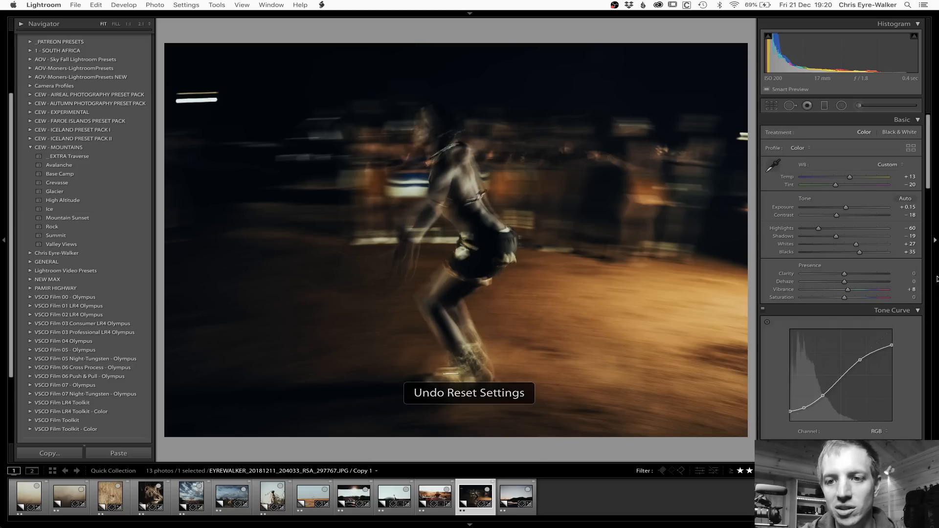
pyautogui.moveTo(850, 181); pyautogui.dragTo(846, 181)
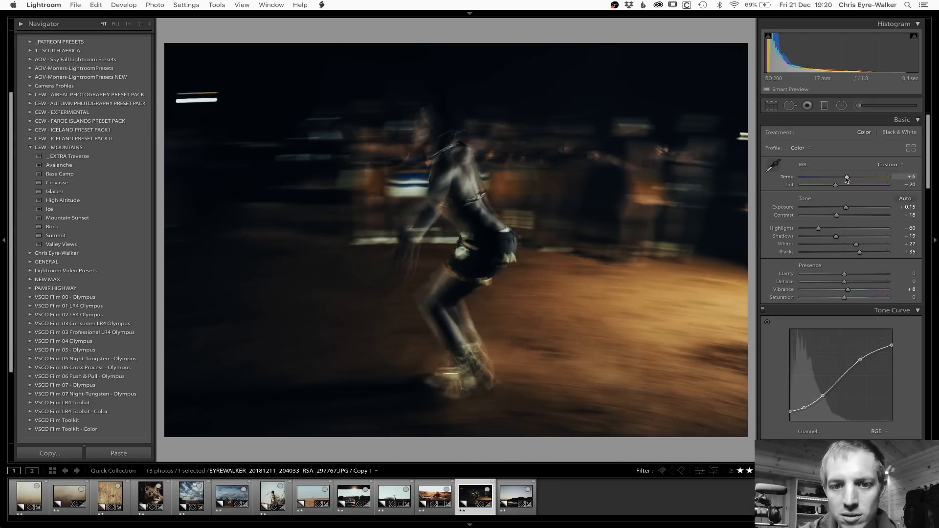
# Step: Add a tall radial filter around the dancer with exposure 0, shadows 12, clarity 11 and dehaze 6, and open the tree-and-lake dusk photo
pyautogui.hotkey('shift', 'm')
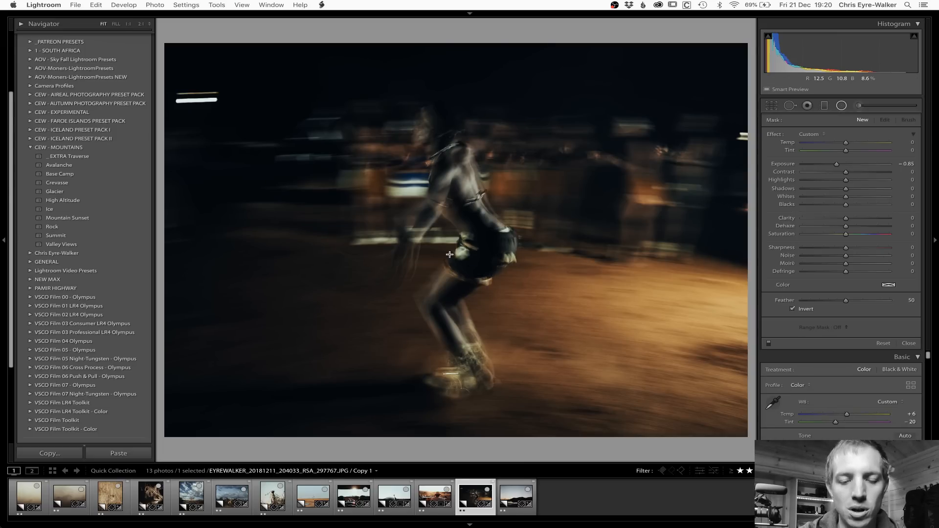
pyautogui.moveTo(451, 250); pyautogui.dragTo(570, 448)
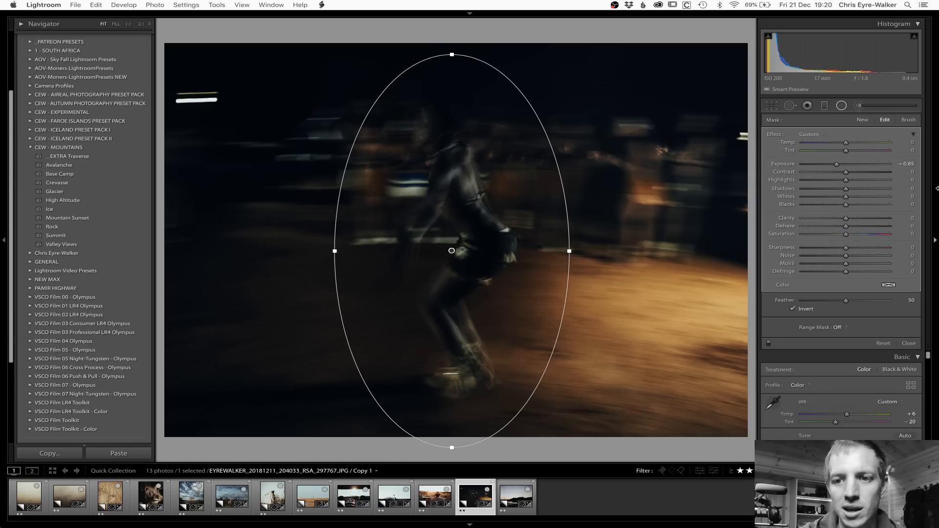
pyautogui.doubleClick(836, 165)
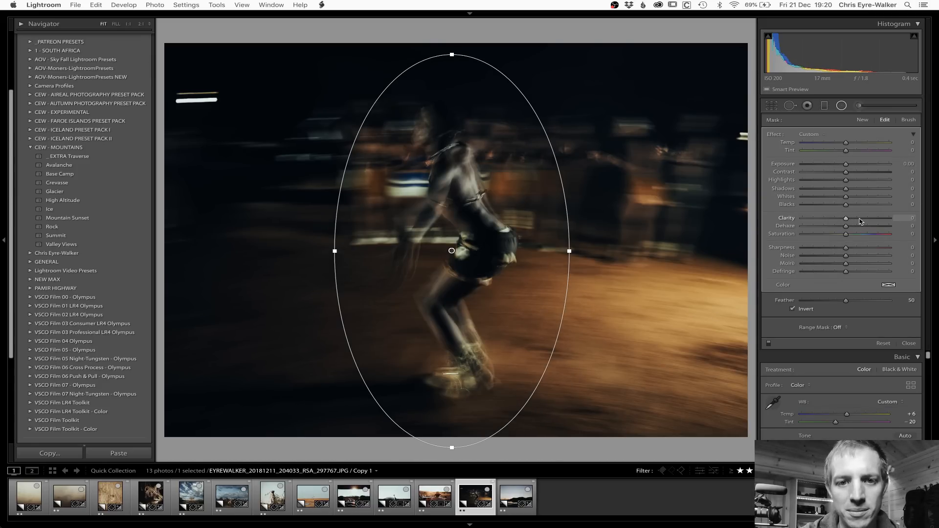
pyautogui.click(860, 219)
pyautogui.moveTo(860, 219); pyautogui.dragTo(850, 219)
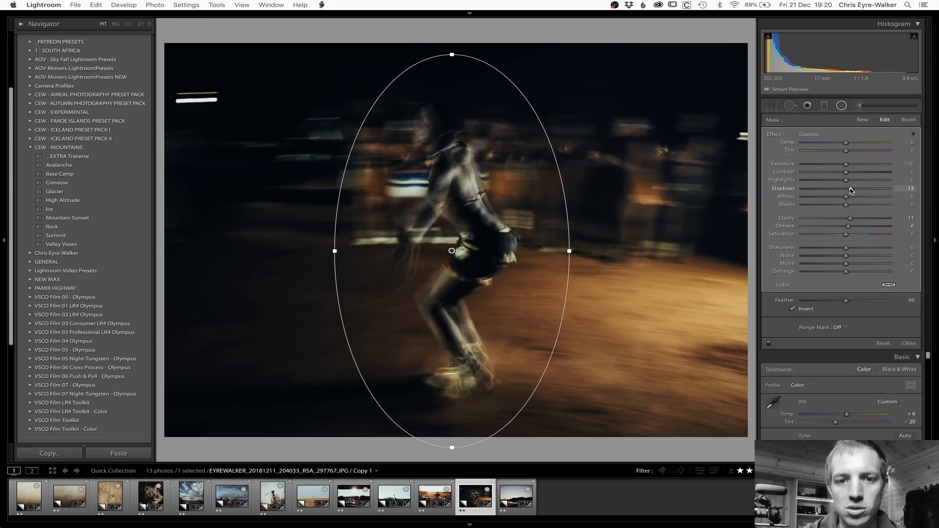
pyautogui.hotkey('shift', 'm')
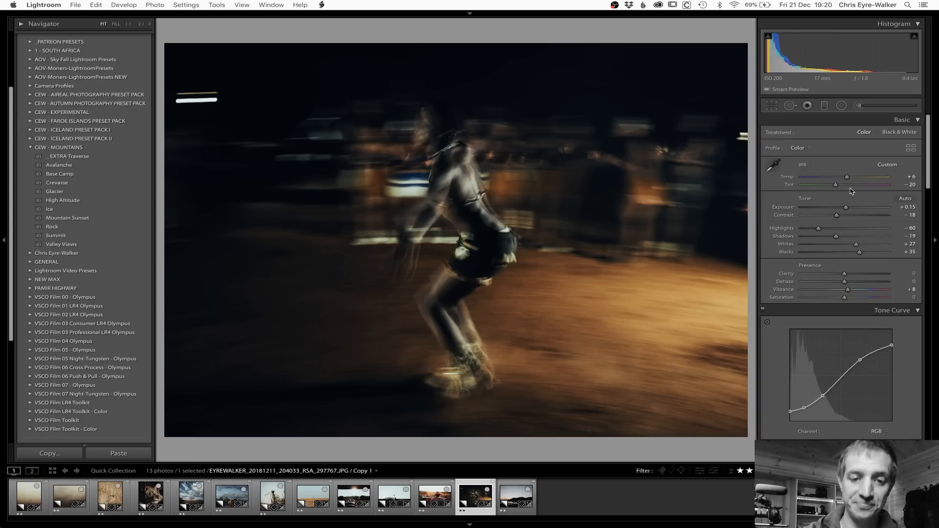
pyautogui.press('Right')
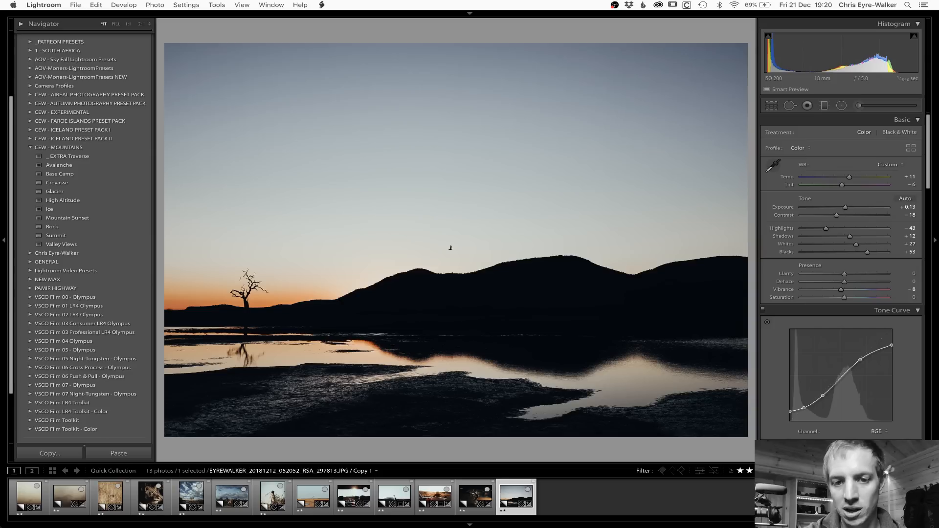
# Step: Replace the tree-and-lake dusk photo's edits with the copied settings, and set its temperature to +6 and tint to -14
pyautogui.press('super+shift+r')
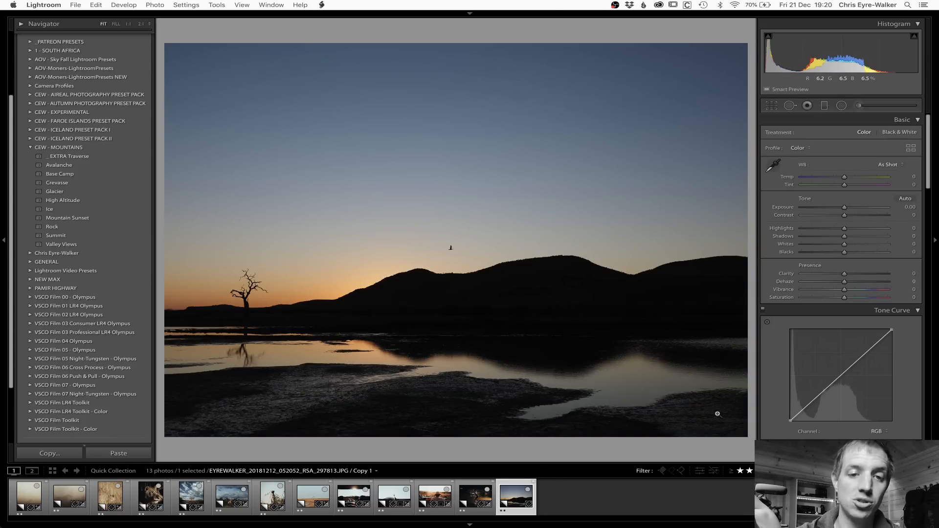
pyautogui.press('super+z')
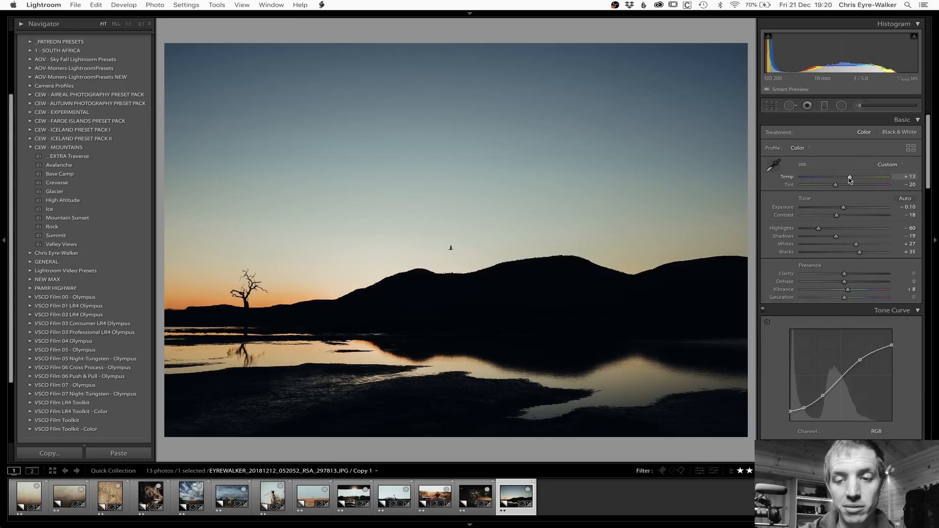
pyautogui.moveTo(850, 179); pyautogui.dragTo(848, 179)
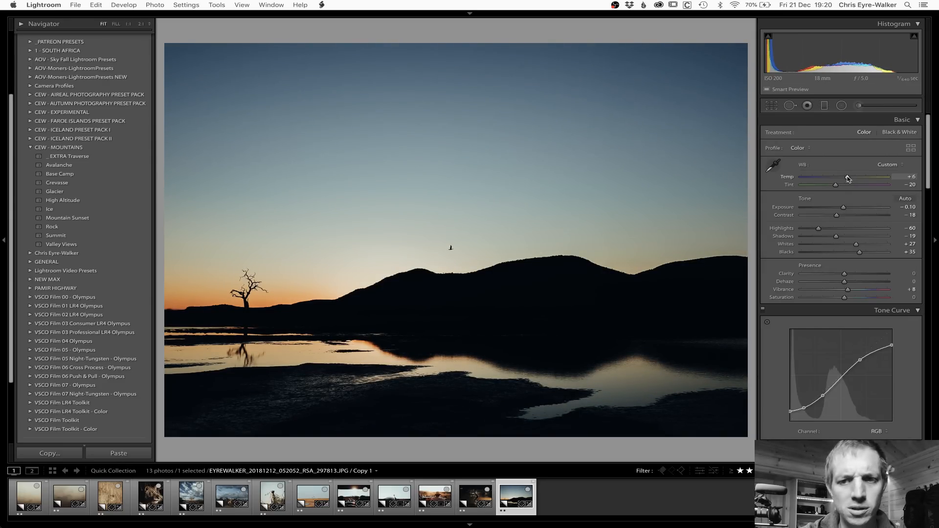
pyautogui.moveTo(836, 186); pyautogui.dragTo(839, 187)
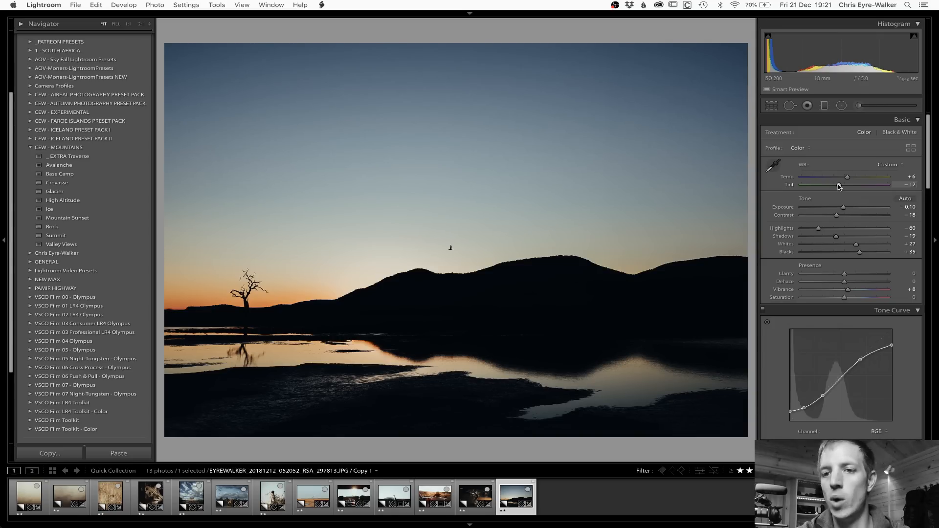
pyautogui.moveTo(839, 186); pyautogui.dragTo(840, 187)
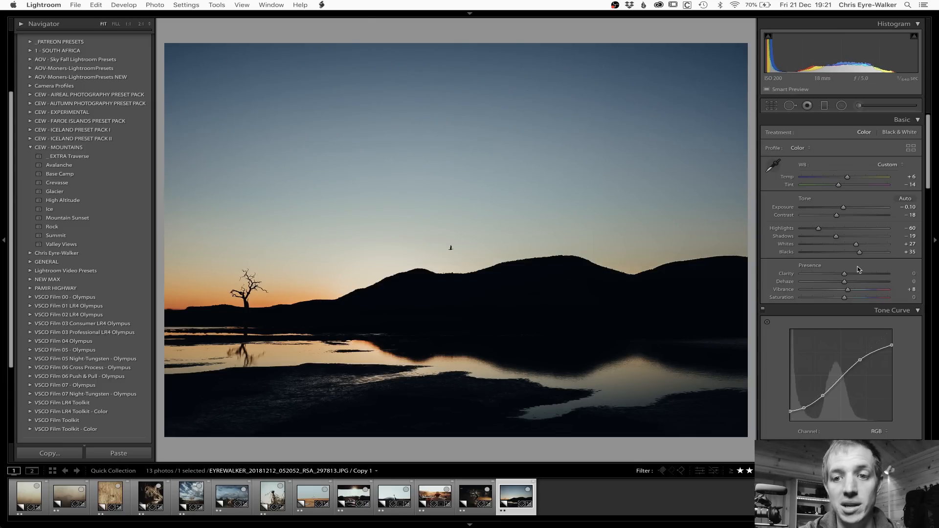
# Step: Set the dusk photo's blue saturation to -44 and blue luminance to +19
pyautogui.scroll(-10, 851, 235)
pyautogui.scroll(-2, 859, 270)
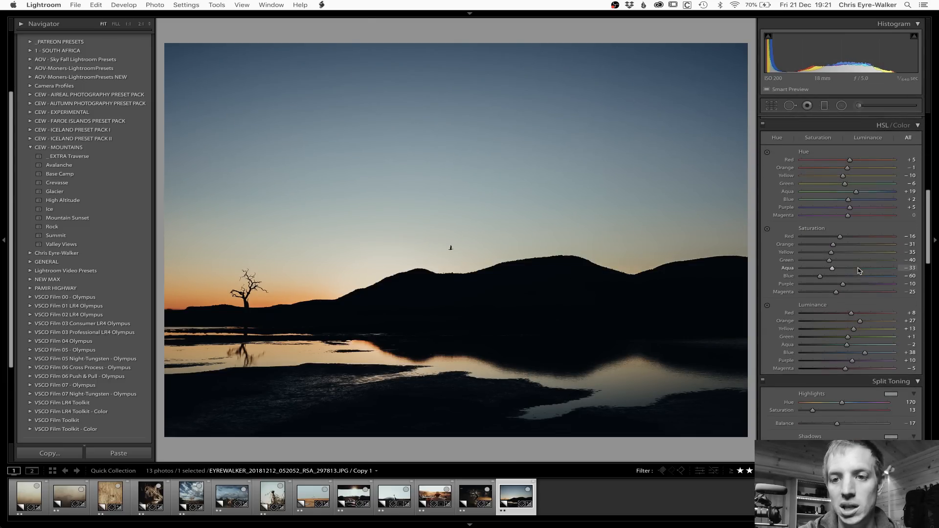
pyautogui.moveTo(821, 278); pyautogui.dragTo(827, 278)
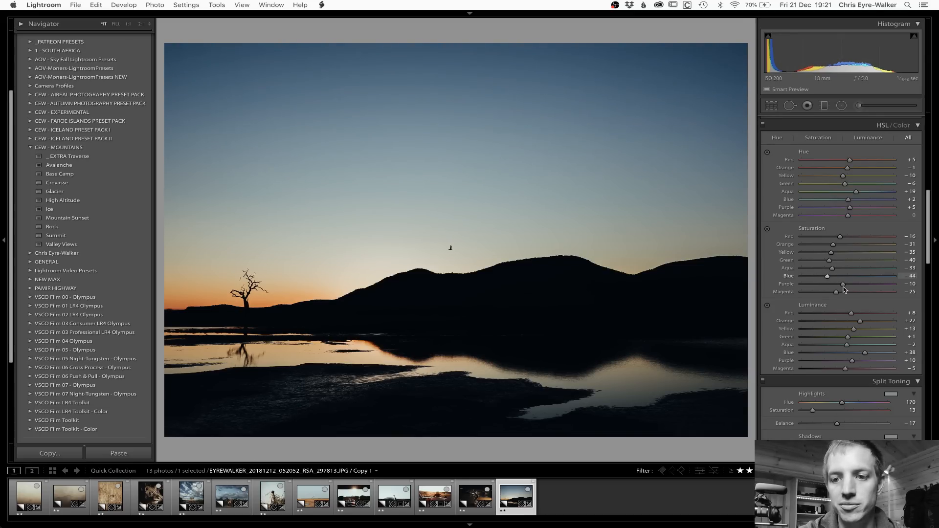
pyautogui.scroll(-5, 868, 345)
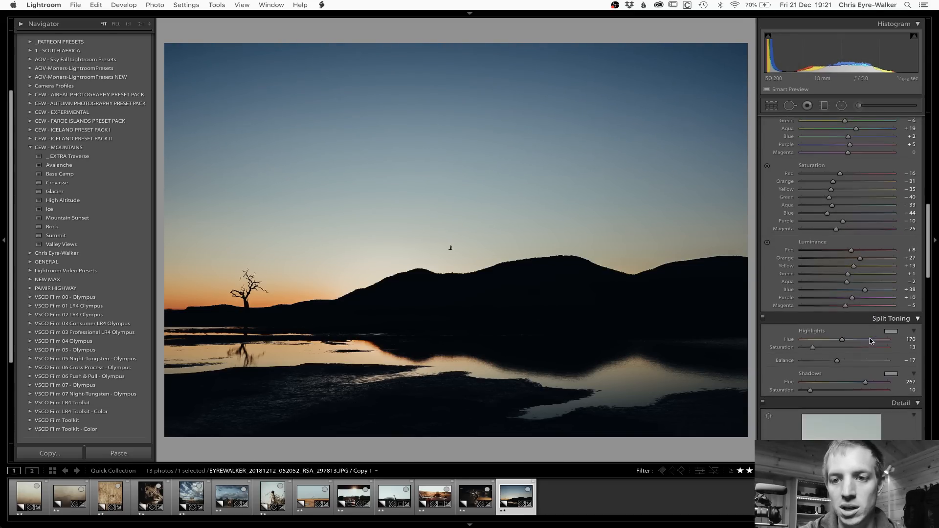
pyautogui.scroll(-4, 870, 338)
pyautogui.moveTo(865, 233)
pyautogui.mouseDown()
pyautogui.moveTo(913, 239)
pyautogui.moveTo(856, 238)
pyautogui.mouseUp()
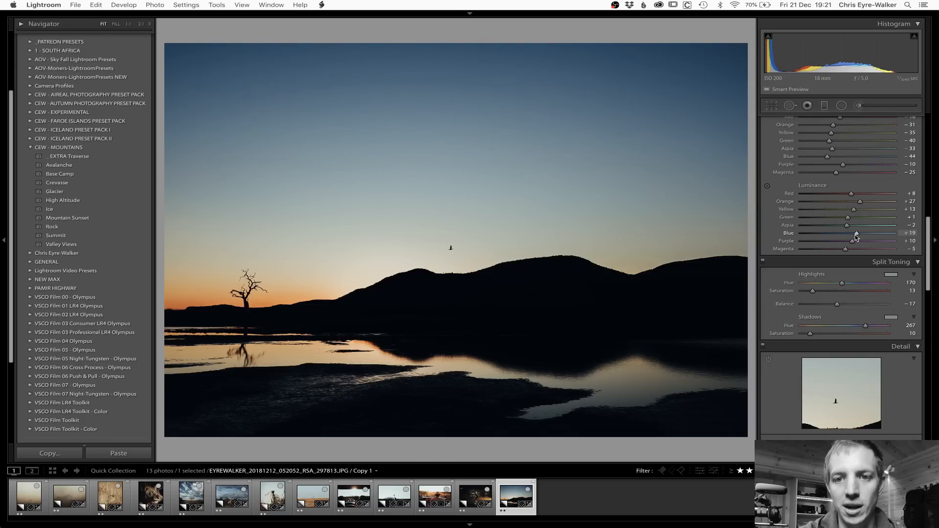
pyautogui.scroll(-20, 874, 307)
pyautogui.scroll(-20, 874, 307)
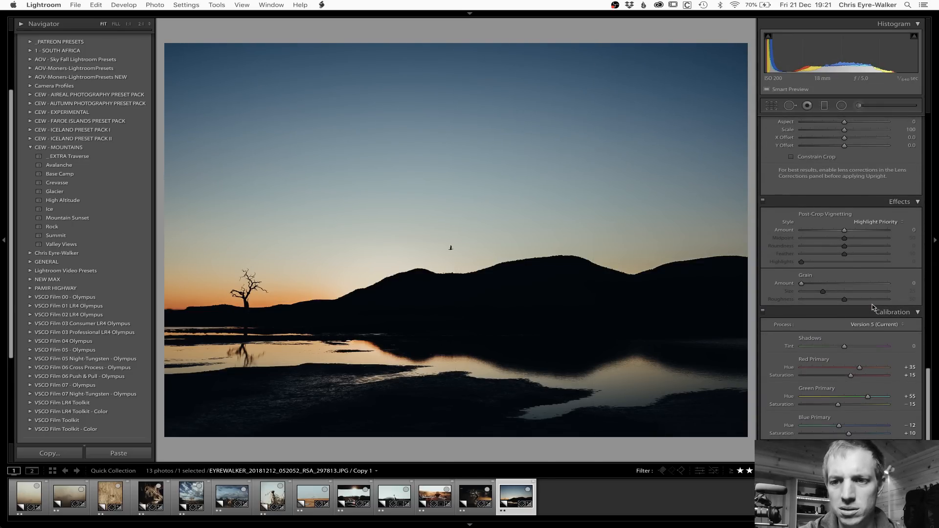
pyautogui.scroll(20, 873, 308)
pyautogui.scroll(3, 874, 307)
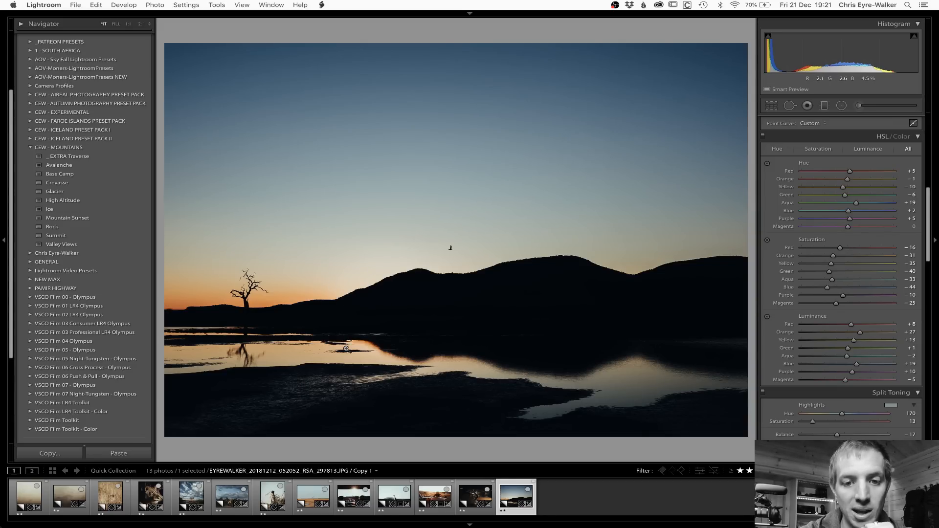
# Step: Compare the dusk photo with the daytime lone-tree photo, and switch to OBS Studio
pyautogui.click(313, 498)
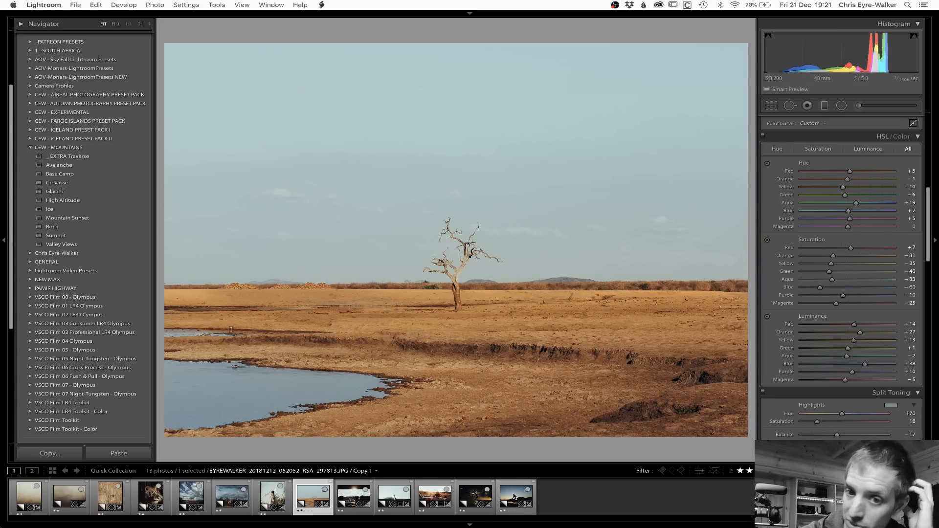
pyautogui.click(513, 497)
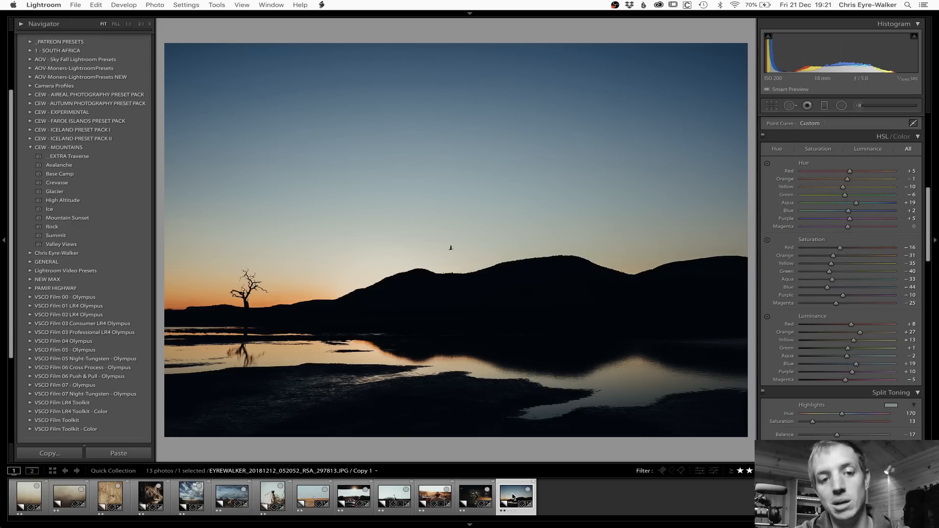
pyautogui.press('super+Tab')
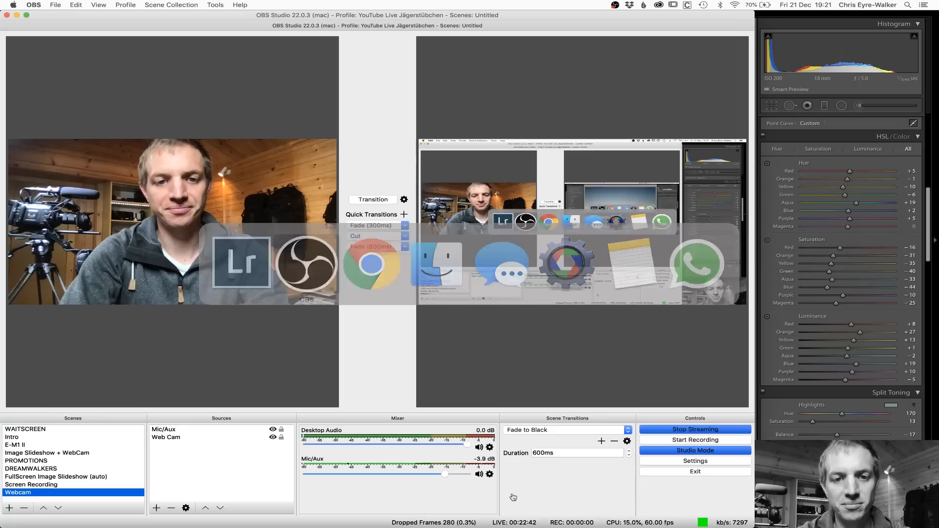